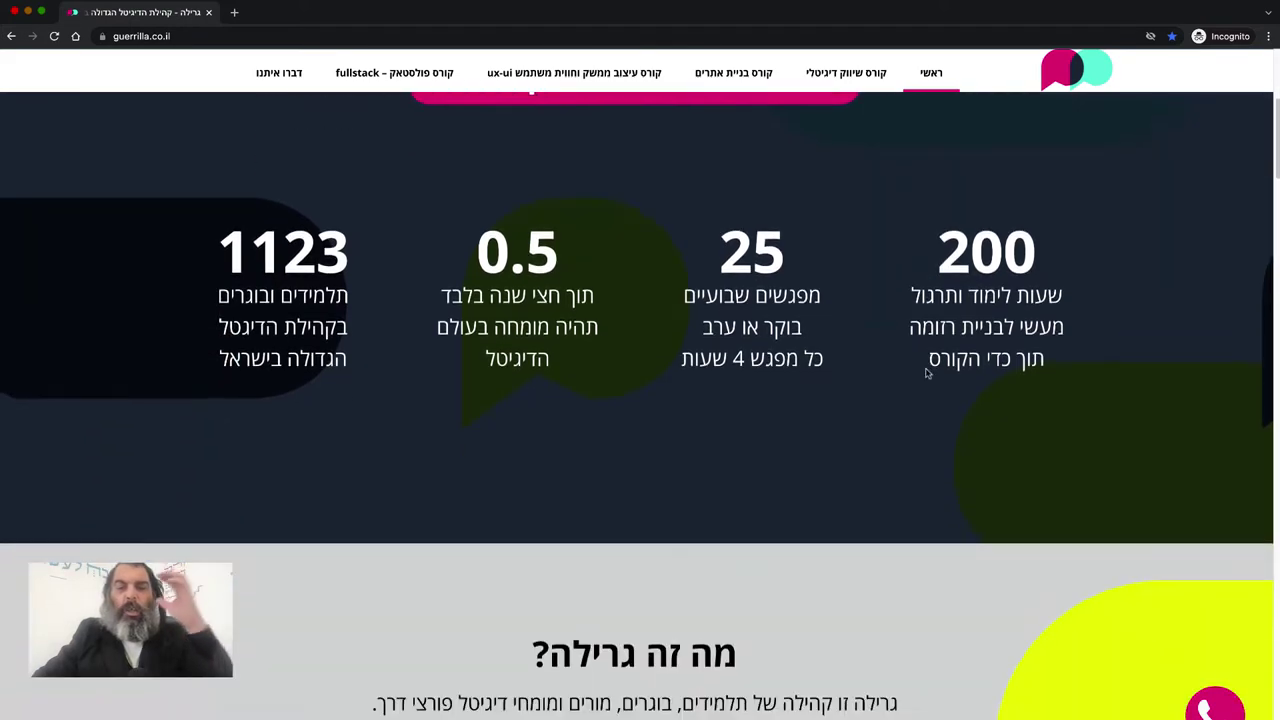
{"action": "scroll", "coordinate": [925, 370], "scroll_direction": "down", "scroll_amount": 15}
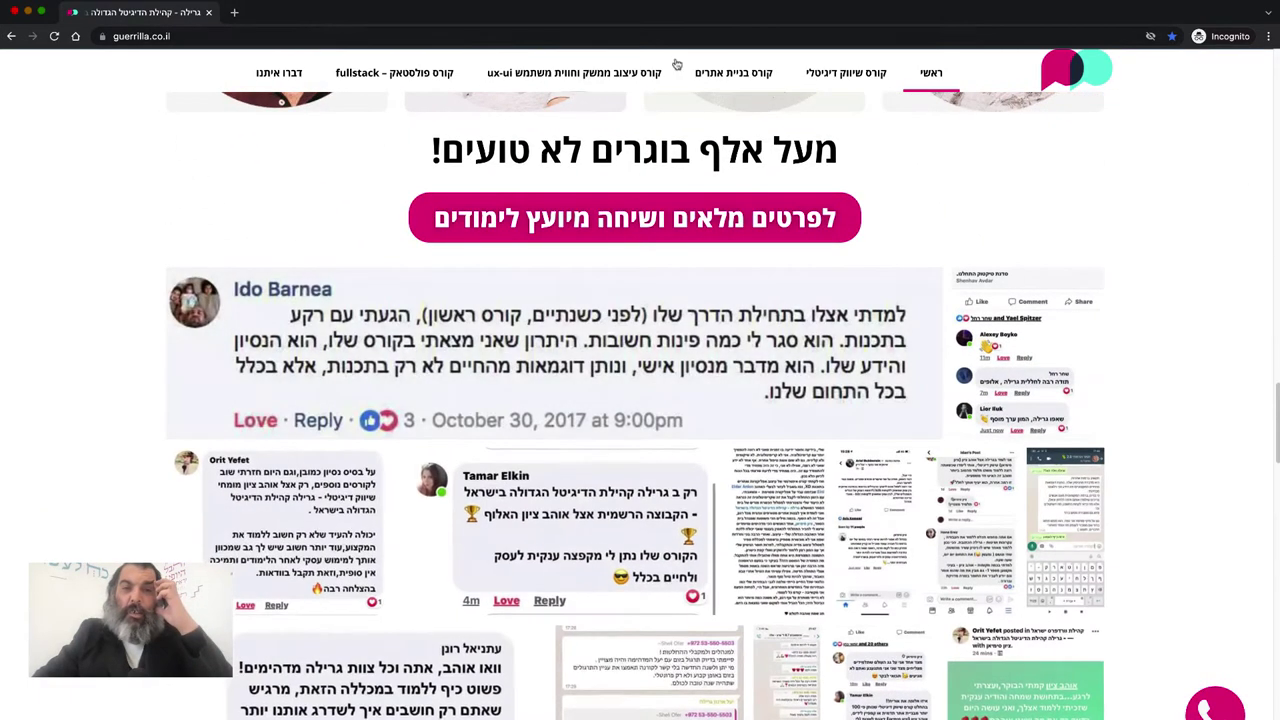
{"action": "scroll", "coordinate": [333, 60], "scroll_direction": "down", "scroll_amount": 10}
{"action": "scroll", "coordinate": [1215, 430], "scroll_direction": "down", "scroll_amount": 10}
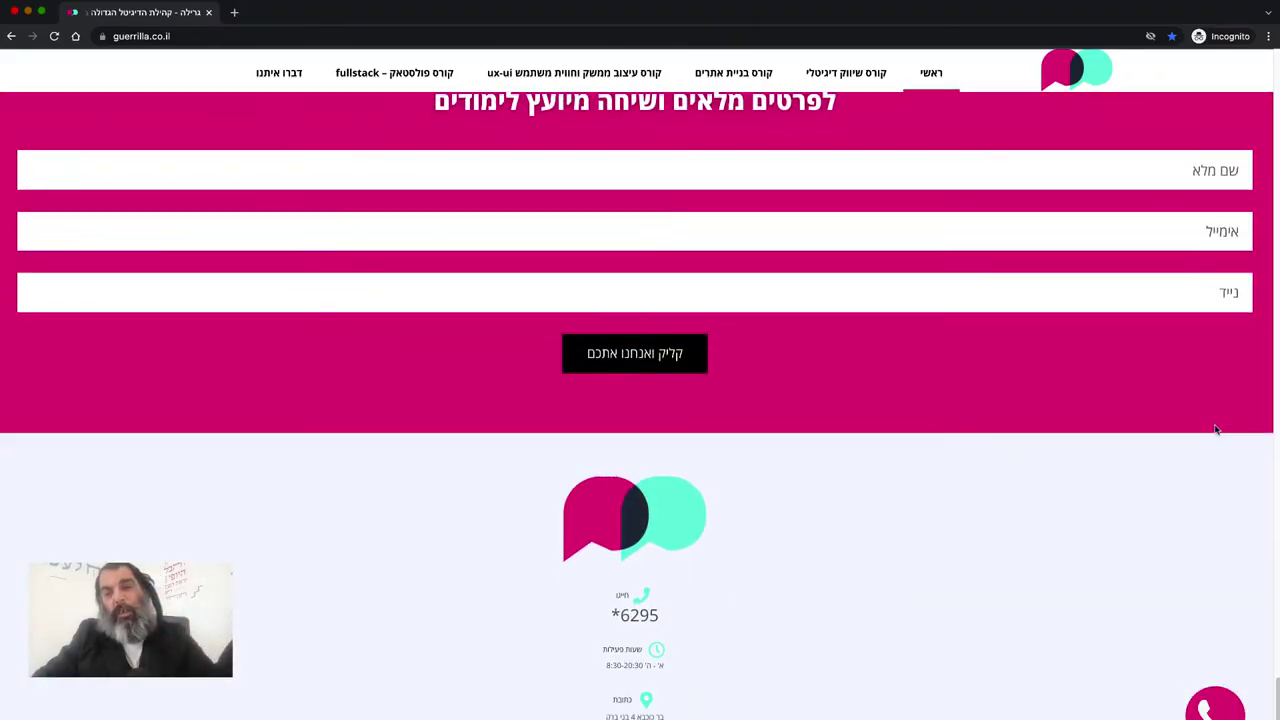
{"action": "scroll", "coordinate": [1215, 430], "scroll_direction": "up", "scroll_amount": 15}
{"action": "scroll", "coordinate": [853, 295], "scroll_direction": "down", "scroll_amount": 1}
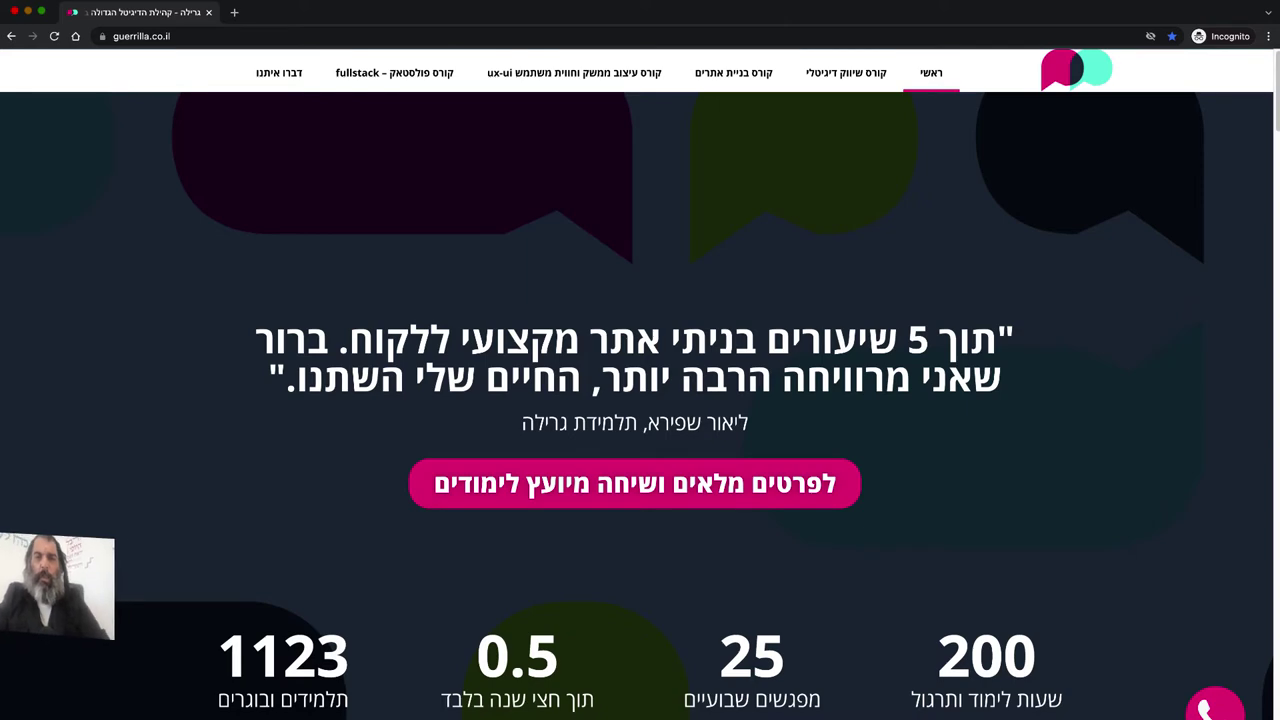
{"action": "left_click", "coordinate": [783, 1]}
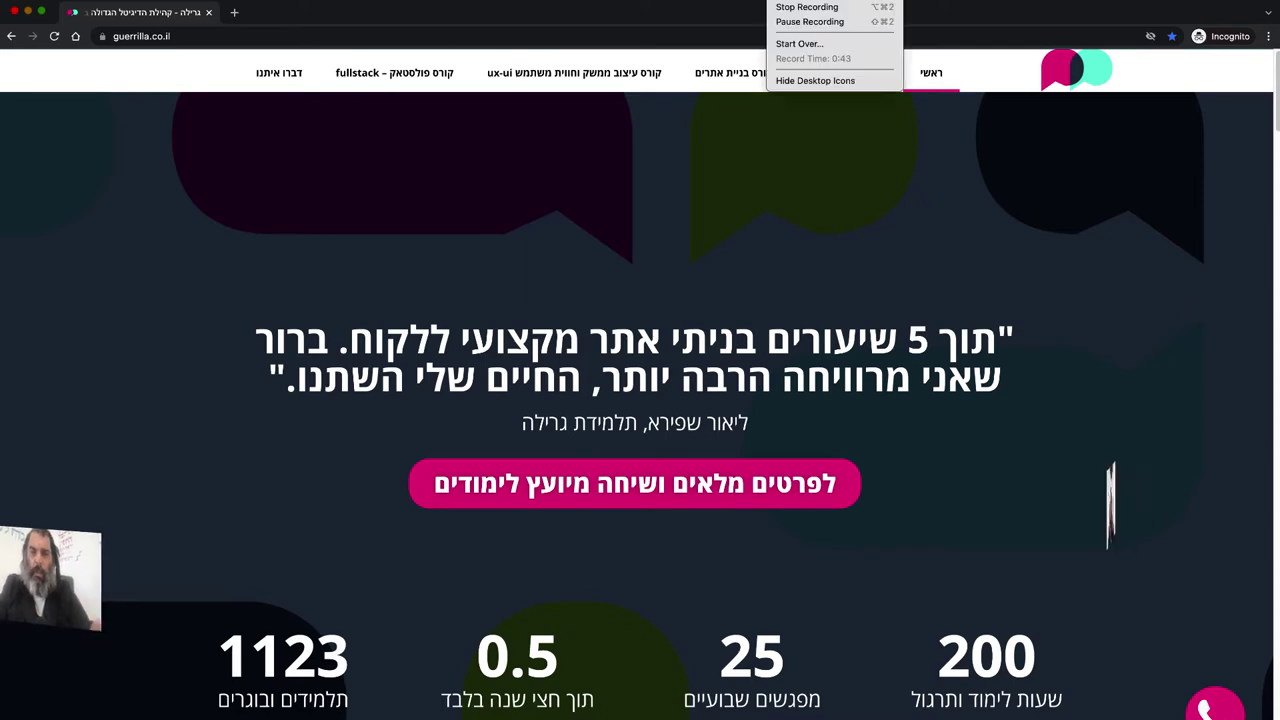
{"action": "left_click", "coordinate": [806, 7]}
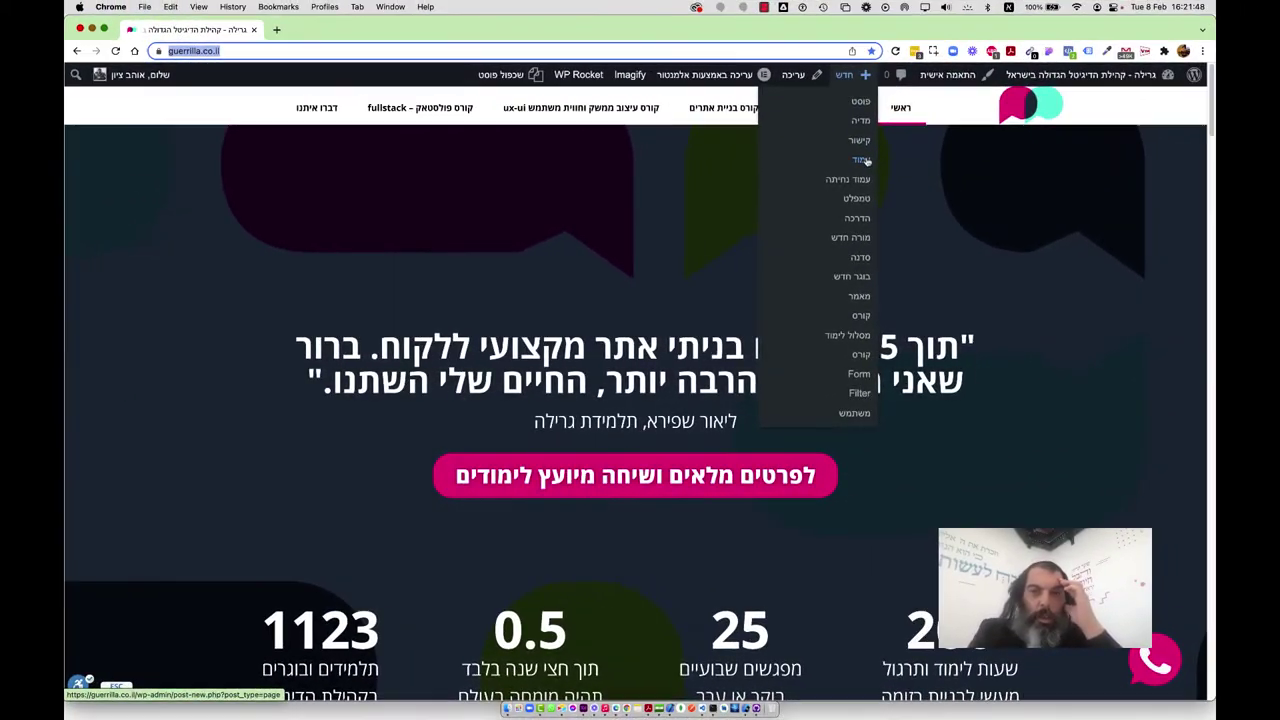
Create a blank landing page without a library template and title it "דף נחיתה עברית".
{"action": "left_click", "coordinate": [860, 179]}
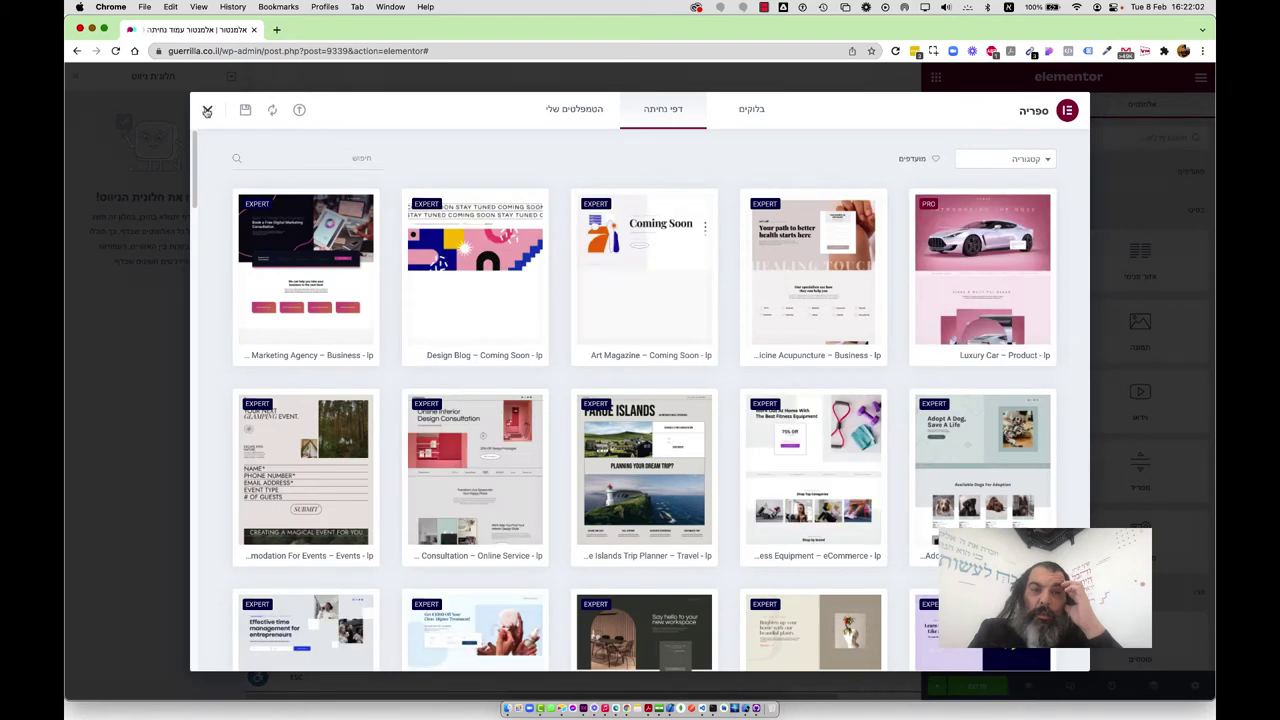
{"action": "left_click", "coordinate": [207, 111]}
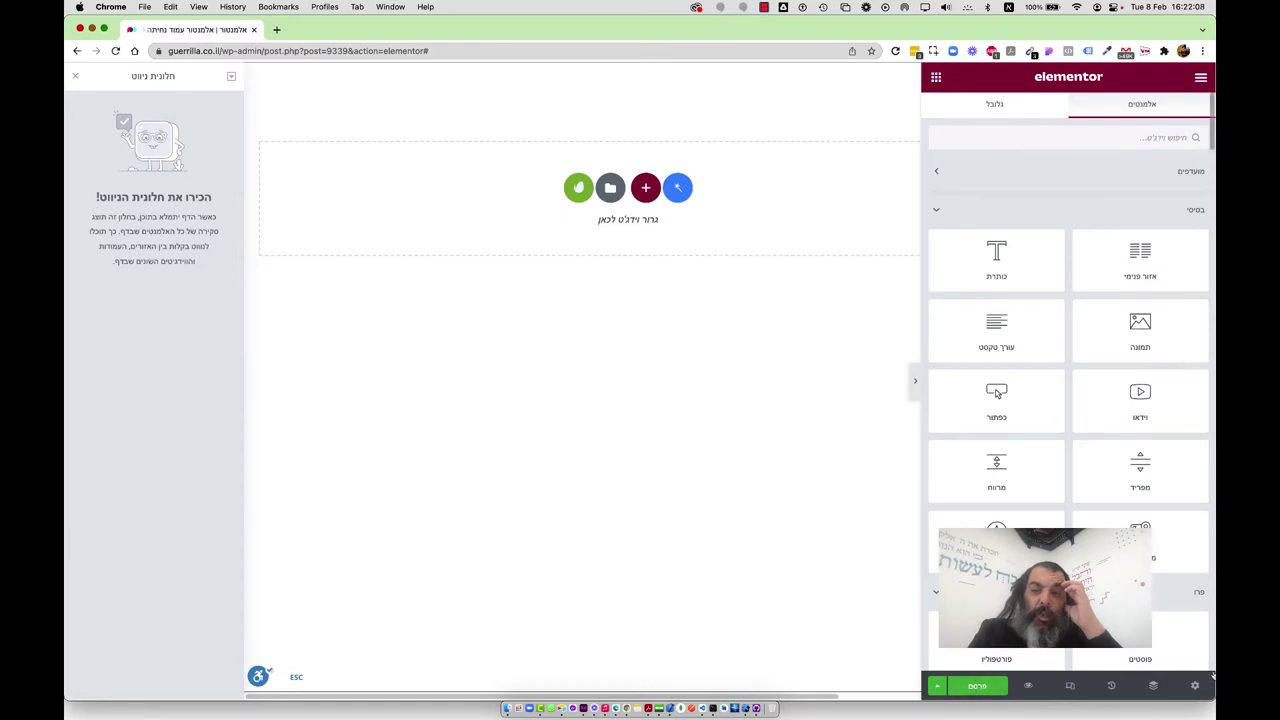
{"action": "left_click", "coordinate": [1194, 685]}
{"action": "triple_click", "coordinate": [1067, 211]}
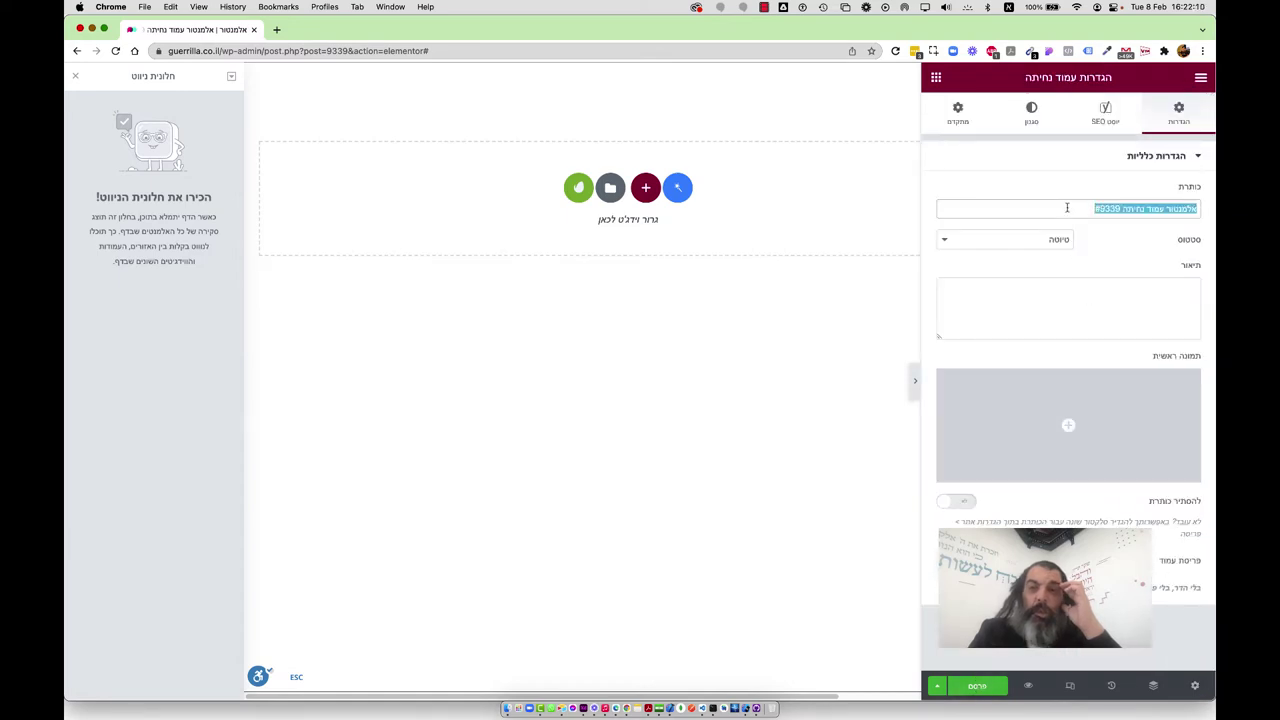
{"action": "type", "text": "הף נחיתה"}
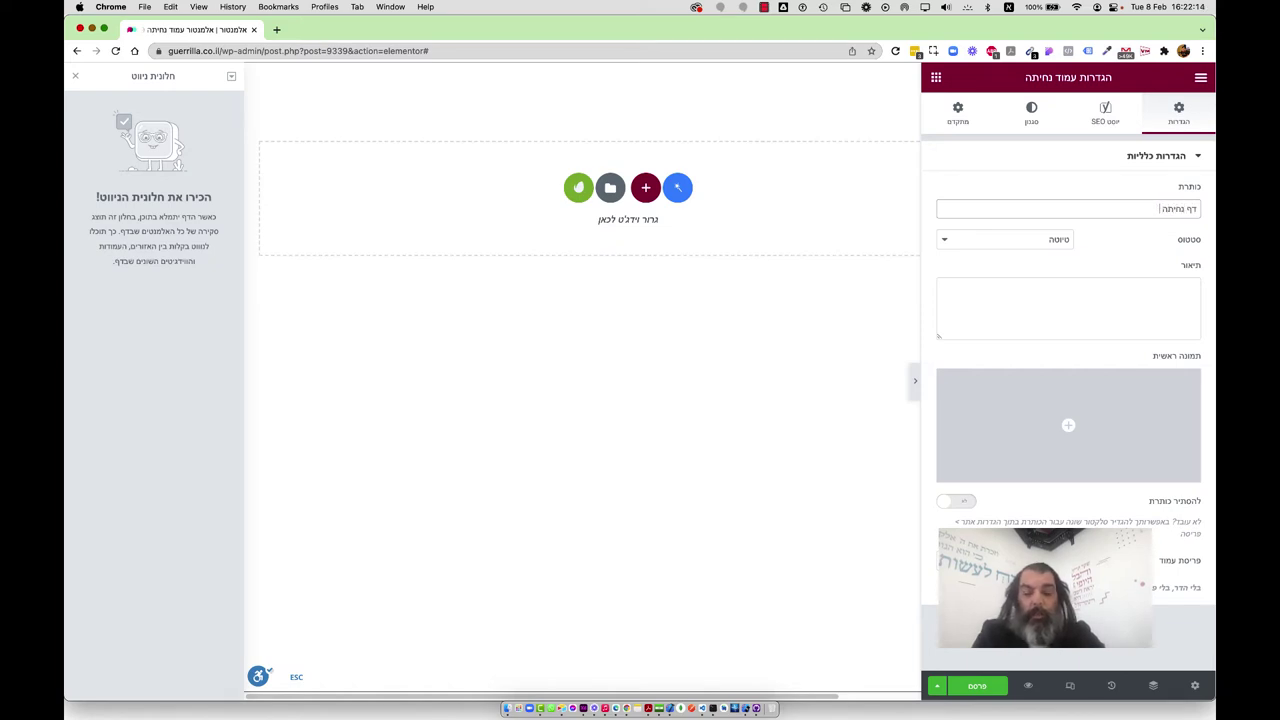
{"action": "type", "text": " עברית"}
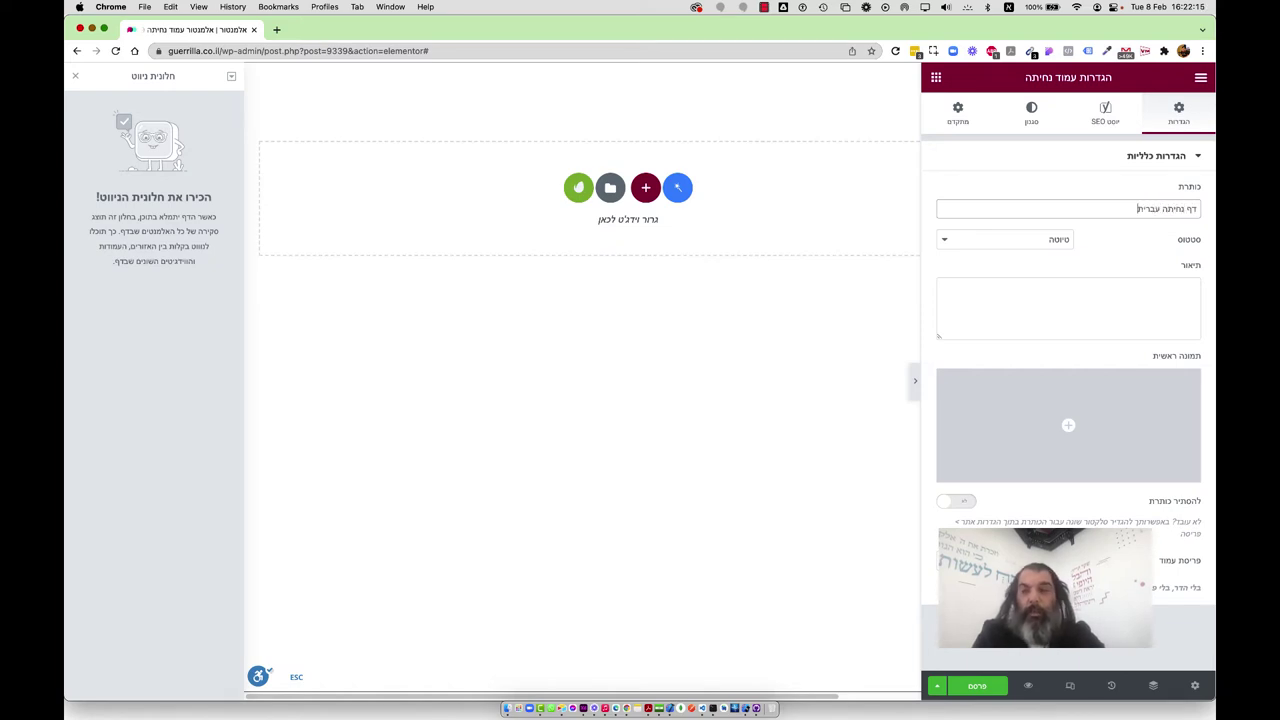
Publish the Hebrew landing page and exit the page builder to its WordPress edit screen.
{"action": "left_click", "coordinate": [1055, 248]}
{"action": "left_click", "coordinate": [1130, 250]}
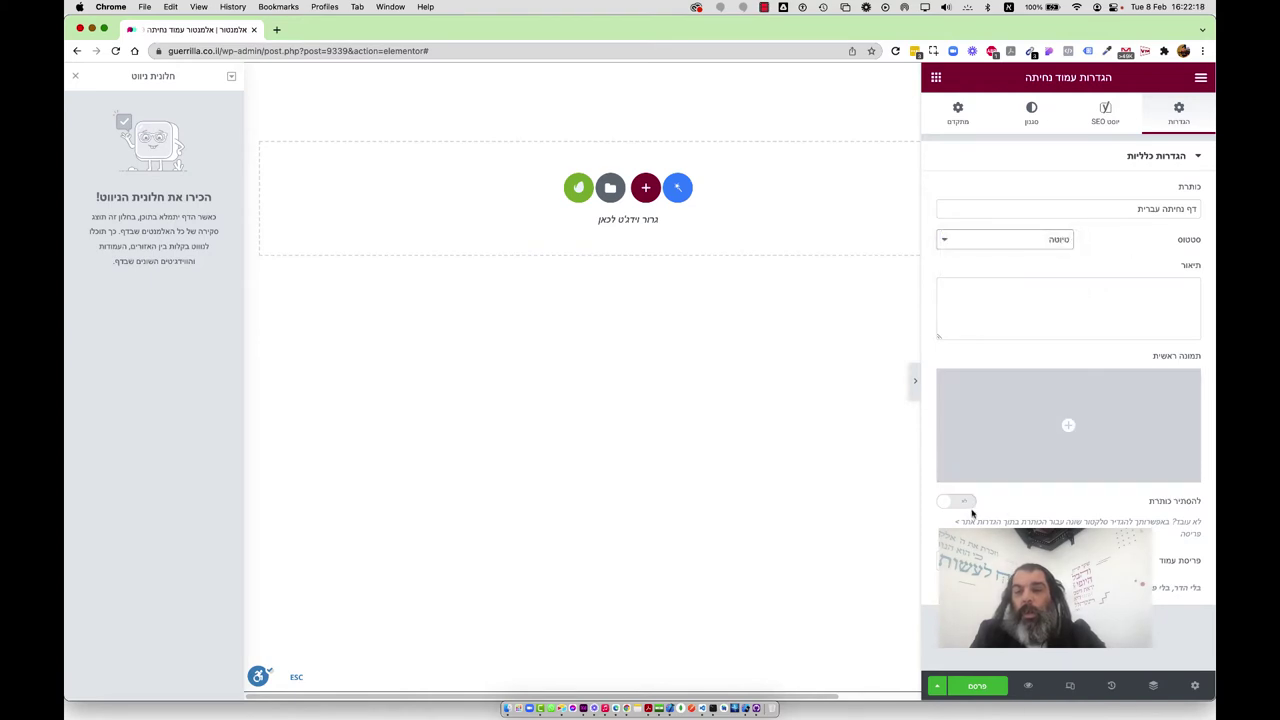
{"action": "left_click", "coordinate": [992, 685]}
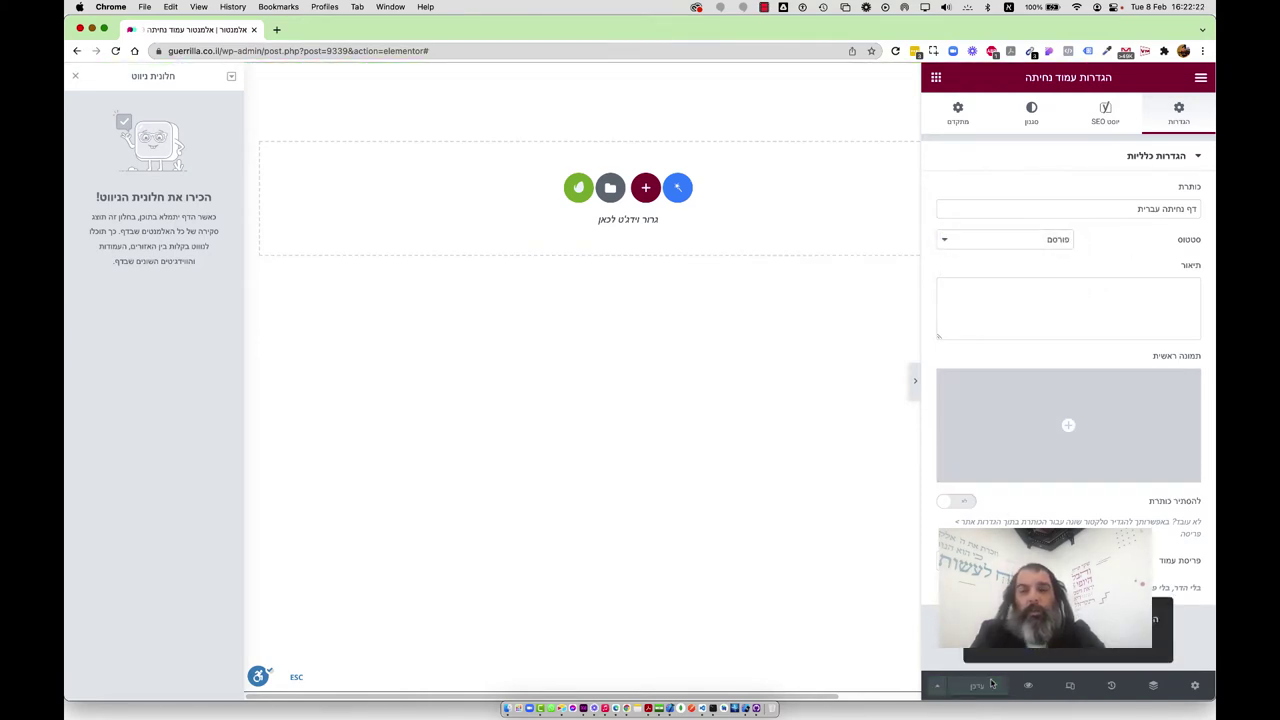
{"action": "left_click", "coordinate": [1201, 79]}
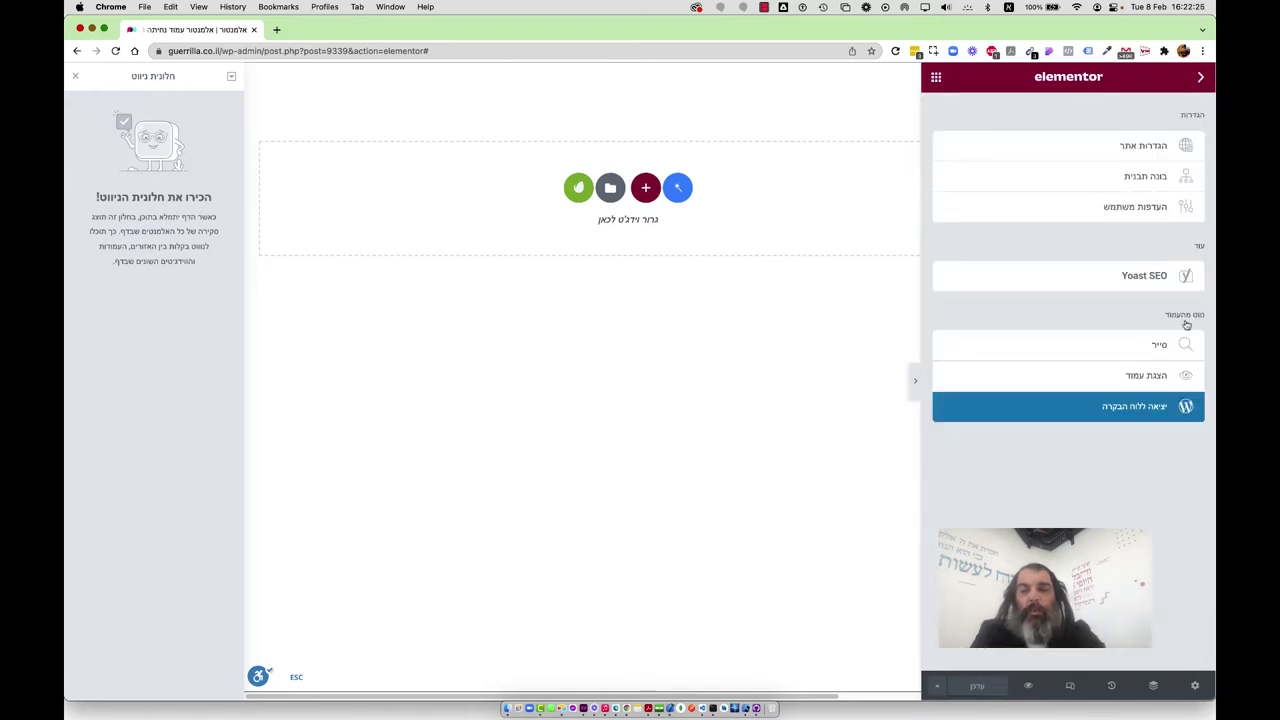
{"action": "left_click", "coordinate": [1147, 418]}
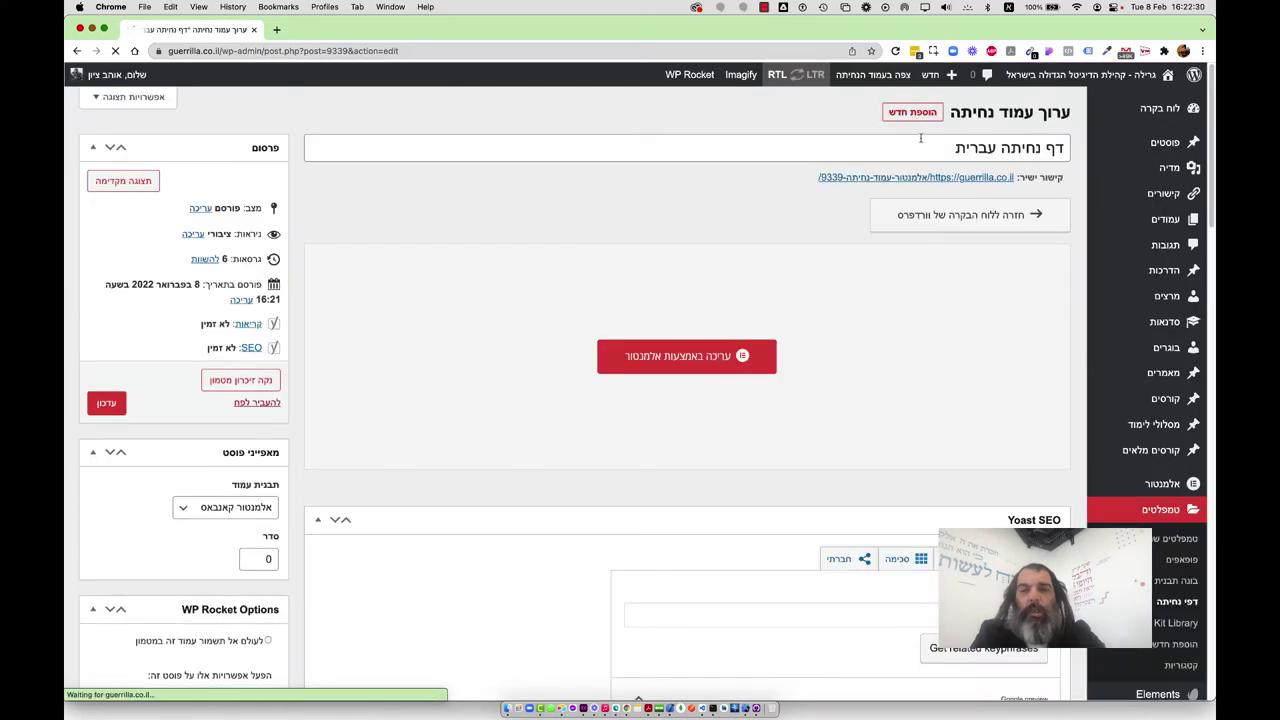
Create a second blank landing page, skipping the template library, and title it "דף נחיתה אנגלית".
{"action": "left_click", "coordinate": [922, 147]}
{"action": "key", "text": "super+a"}
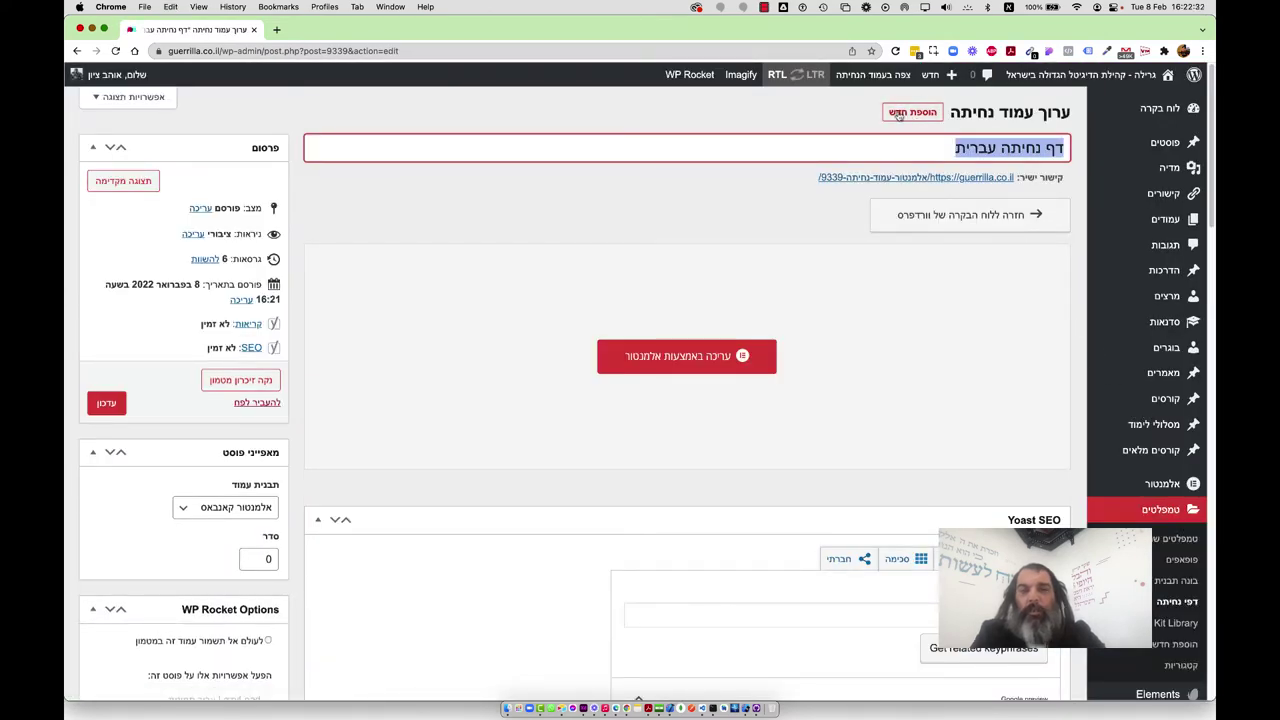
{"action": "left_click", "coordinate": [898, 114]}
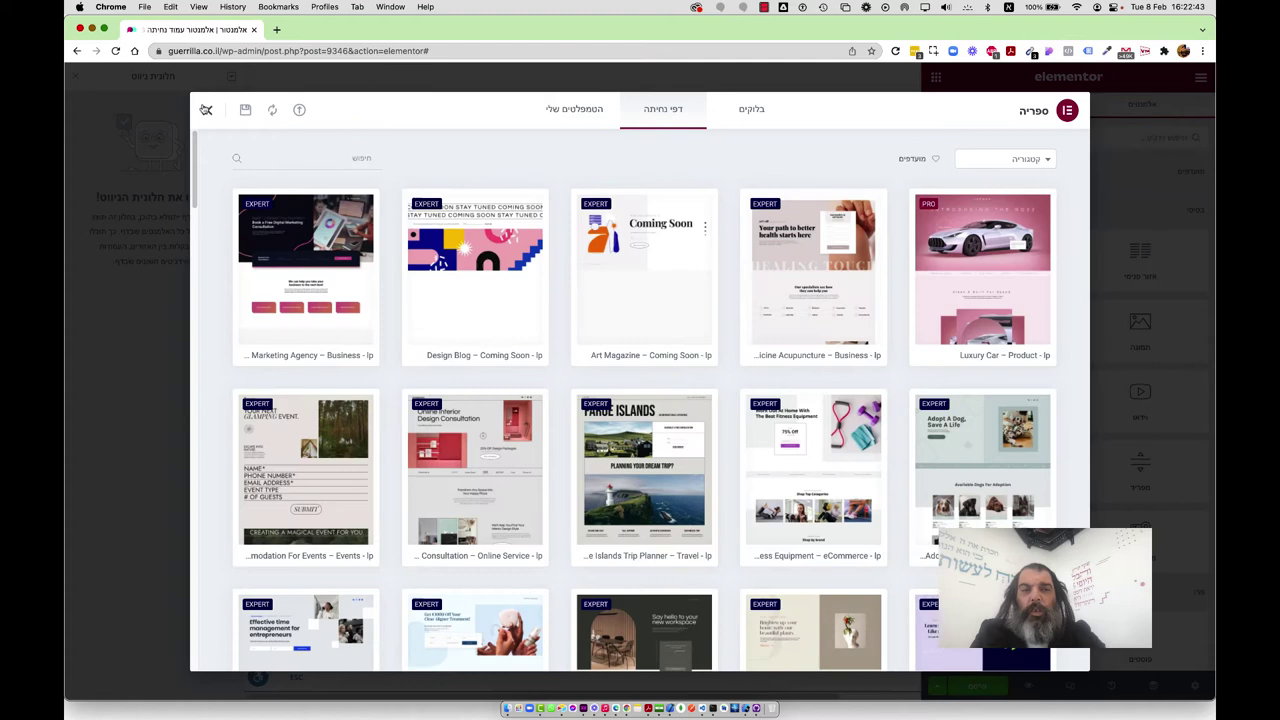
{"action": "left_click", "coordinate": [205, 109]}
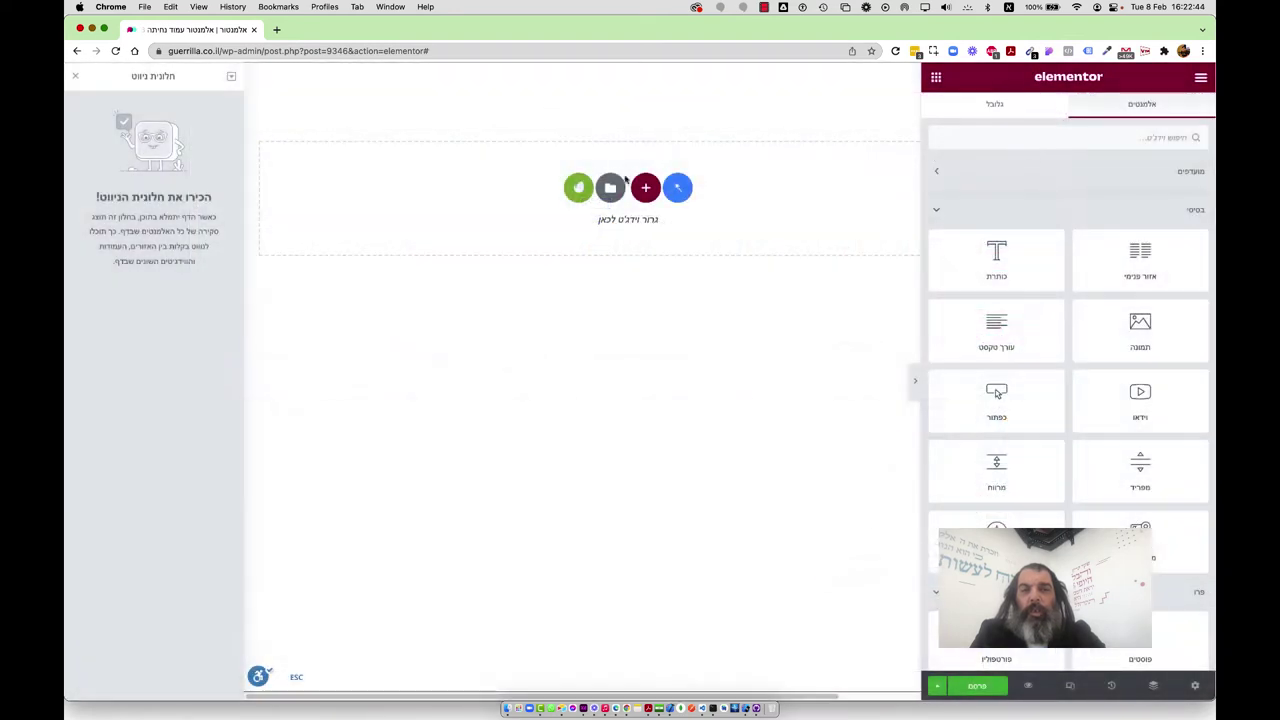
{"action": "left_click", "coordinate": [1194, 685]}
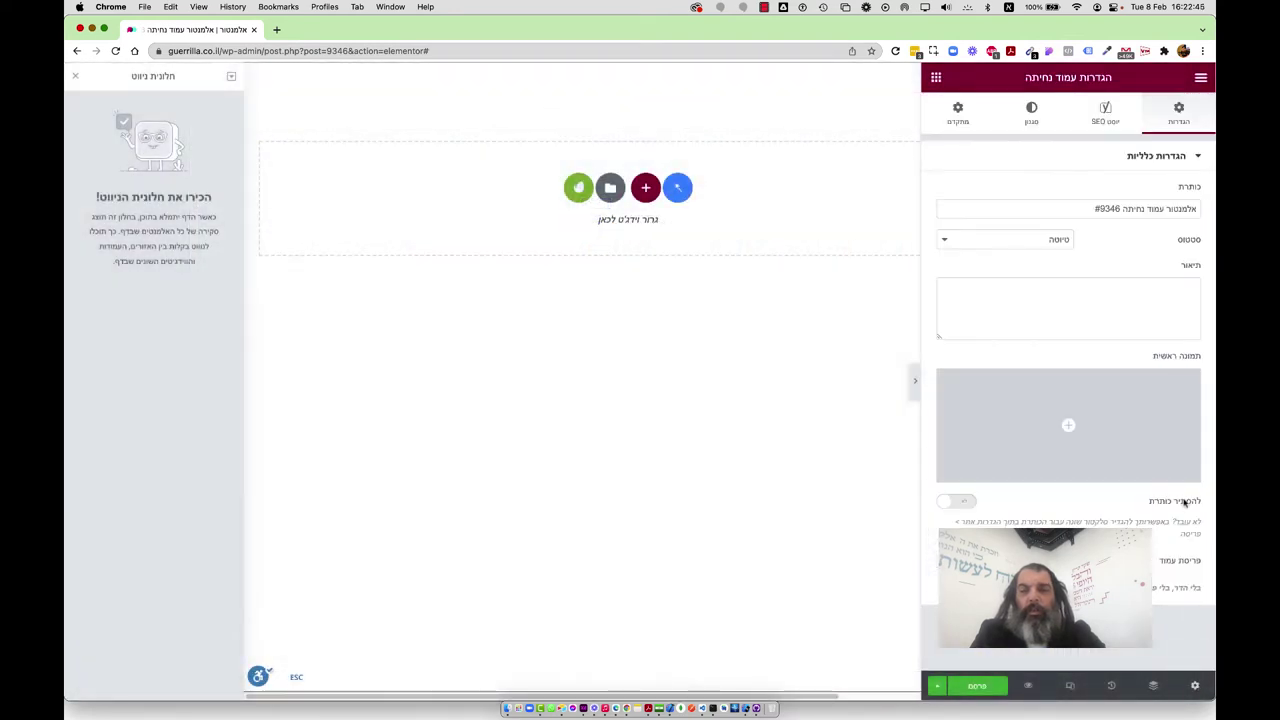
{"action": "triple_click", "coordinate": [1176, 212]}
{"action": "type", "text": "הדף נחיתה עברית"}
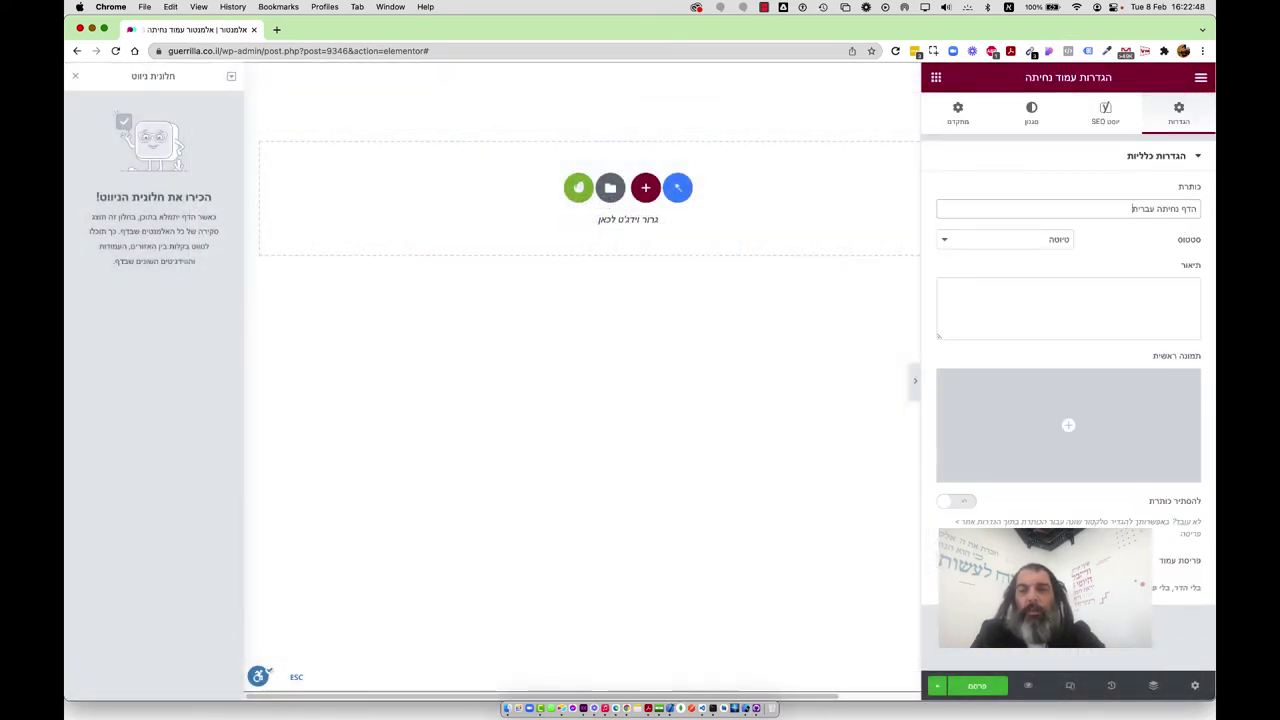
{"action": "type", "text": "נגלית"}
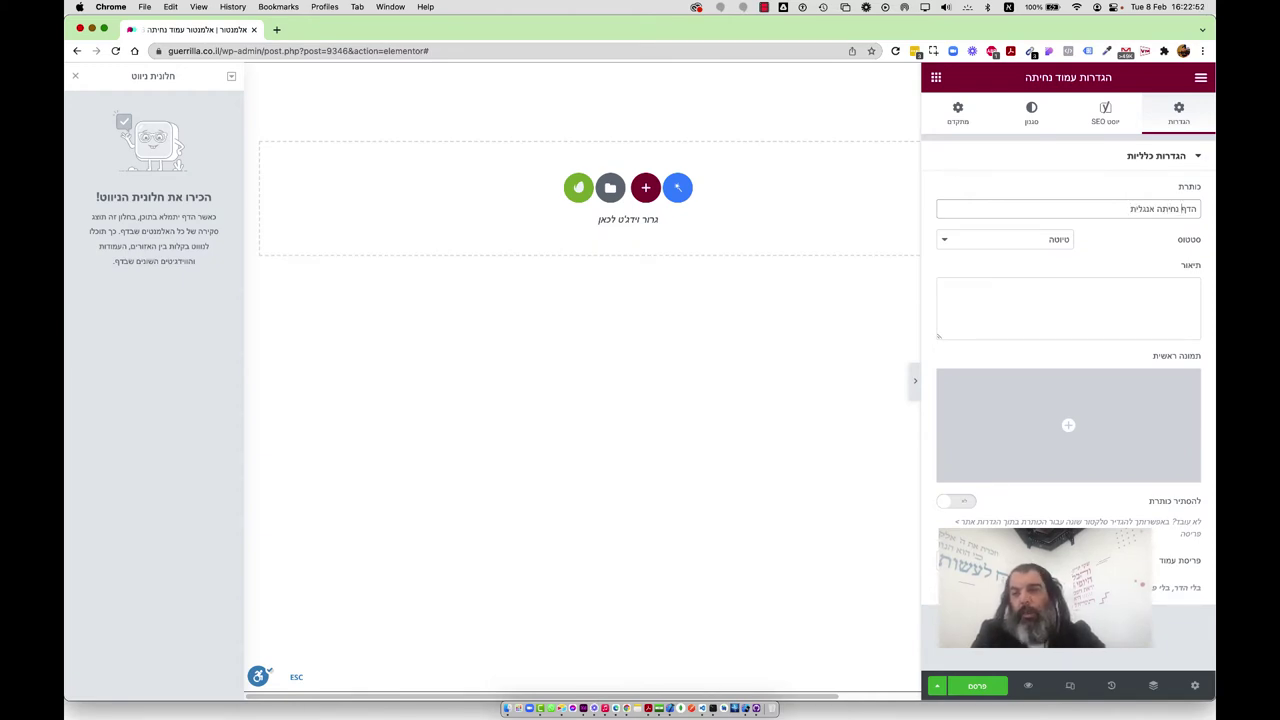
Publish the English landing page and exit the page builder to its WordPress edit screen.
{"action": "left_click", "coordinate": [976, 685]}
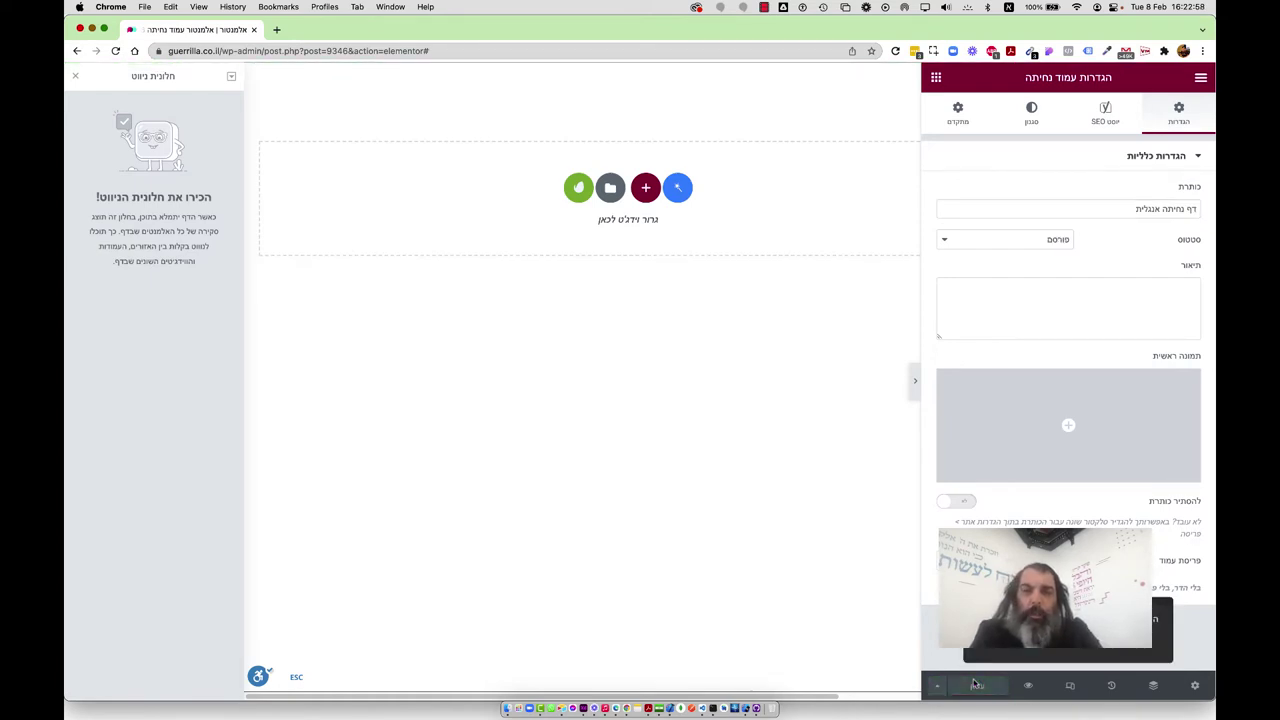
{"action": "left_click", "coordinate": [1201, 75]}
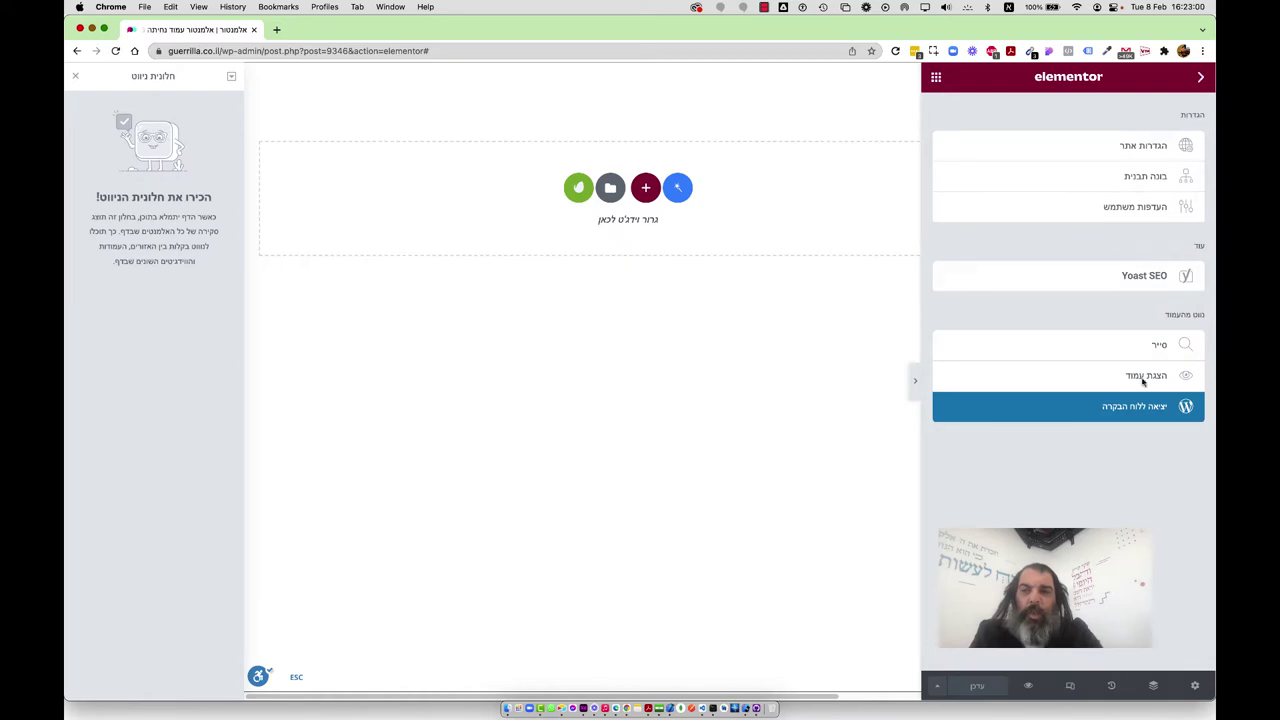
{"action": "left_click", "coordinate": [1133, 410]}
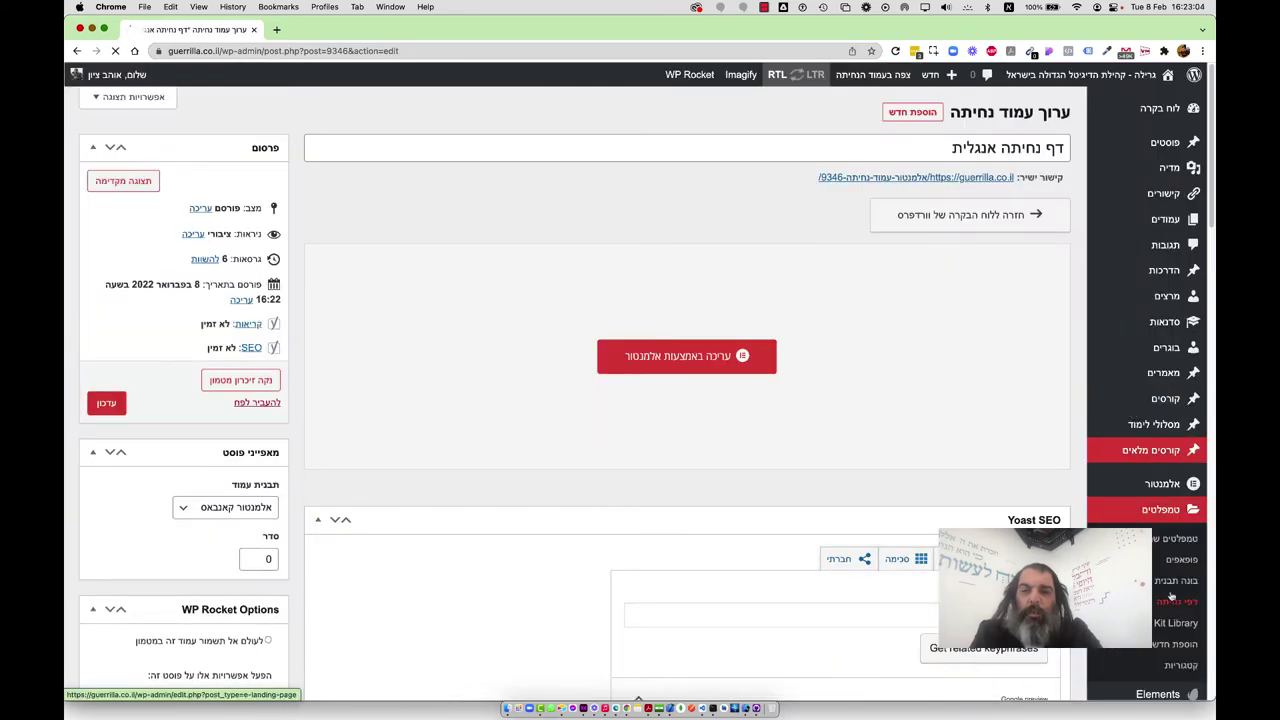
Open the site's navigation menu management and delete the menu "תפריט שפות".
{"action": "scroll", "coordinate": [1166, 530], "scroll_direction": "down", "scroll_amount": 5}
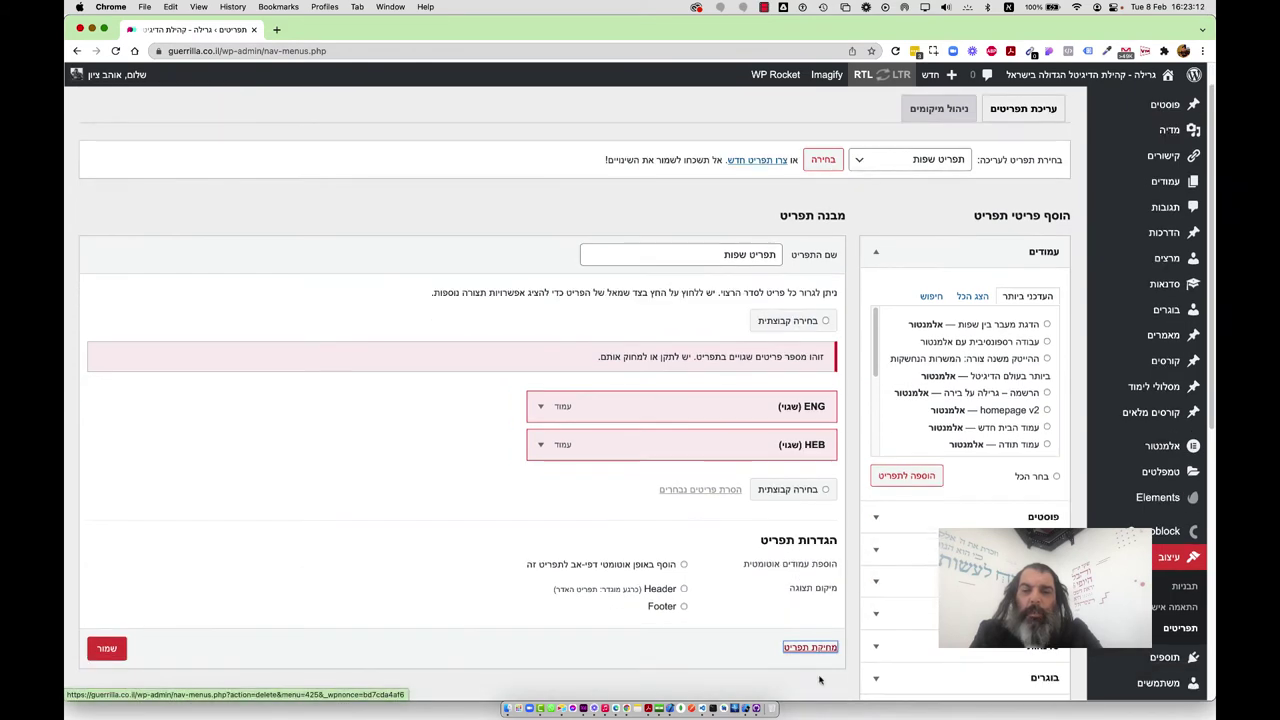
{"action": "scroll", "coordinate": [820, 680], "scroll_direction": "down", "scroll_amount": 1}
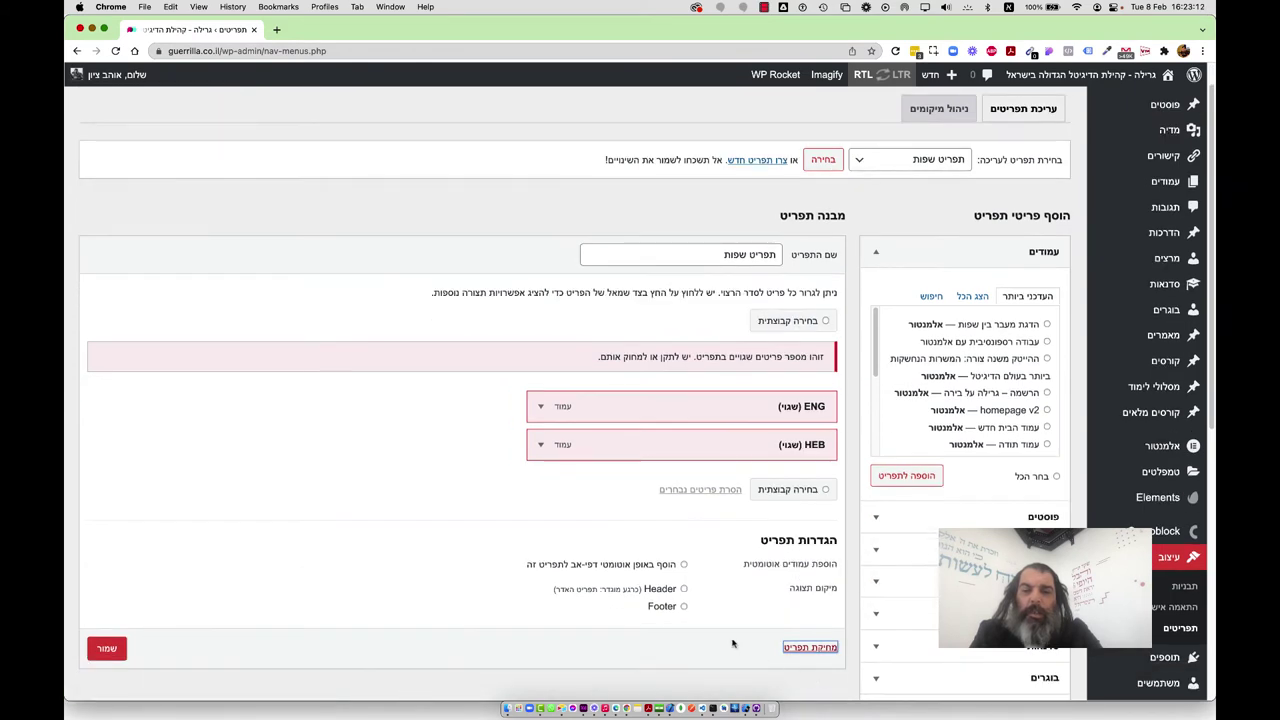
{"action": "left_click", "coordinate": [802, 648]}
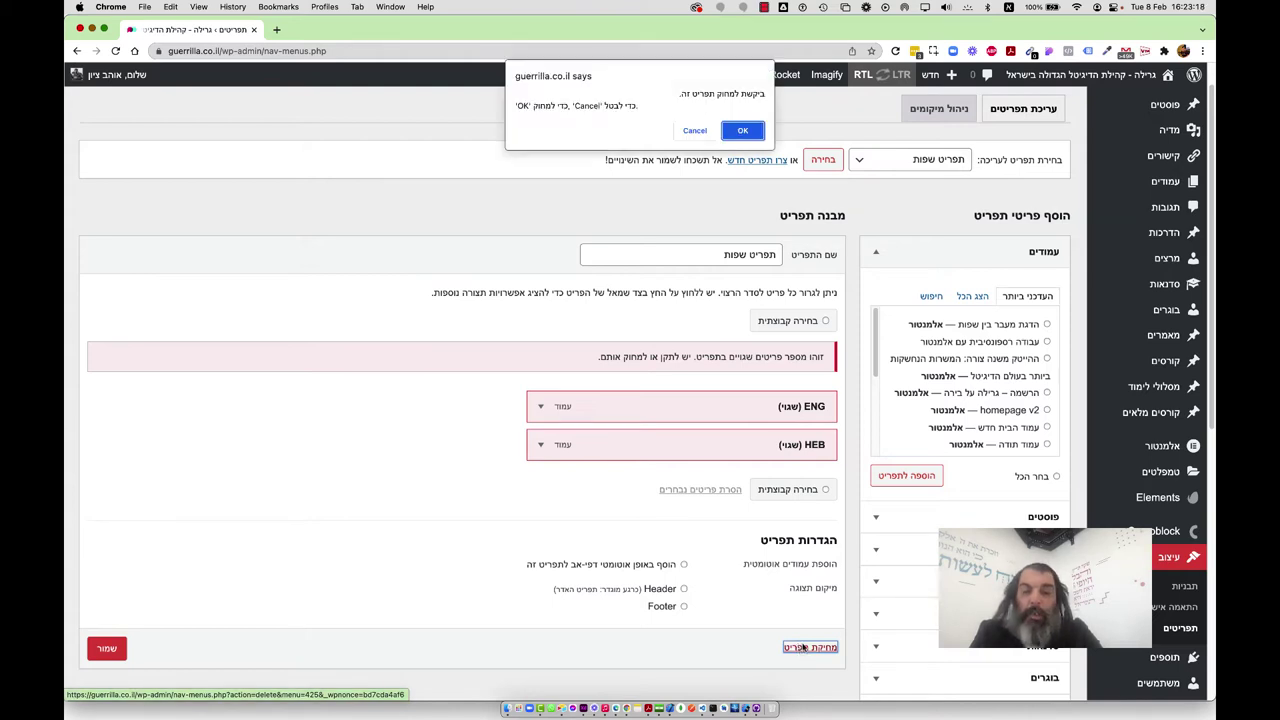
{"action": "left_click", "coordinate": [743, 130]}
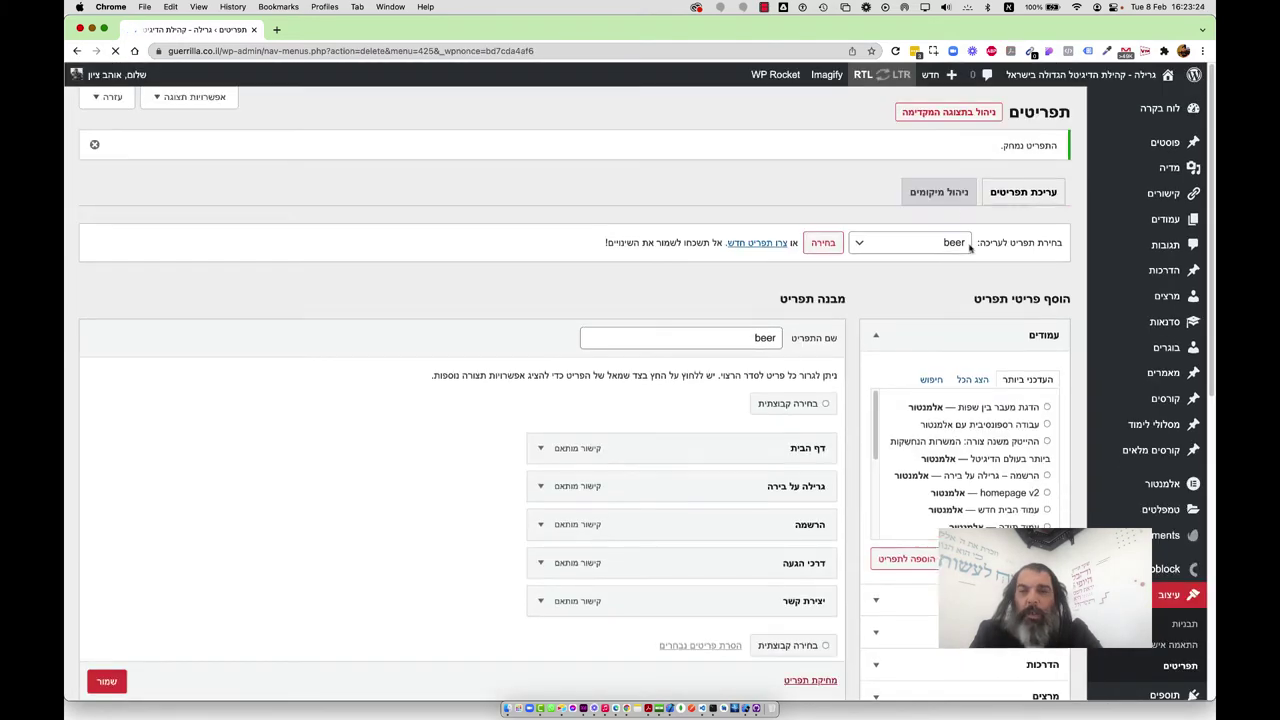
Create a new navigation menu named "lang".
{"action": "left_click", "coordinate": [945, 242]}
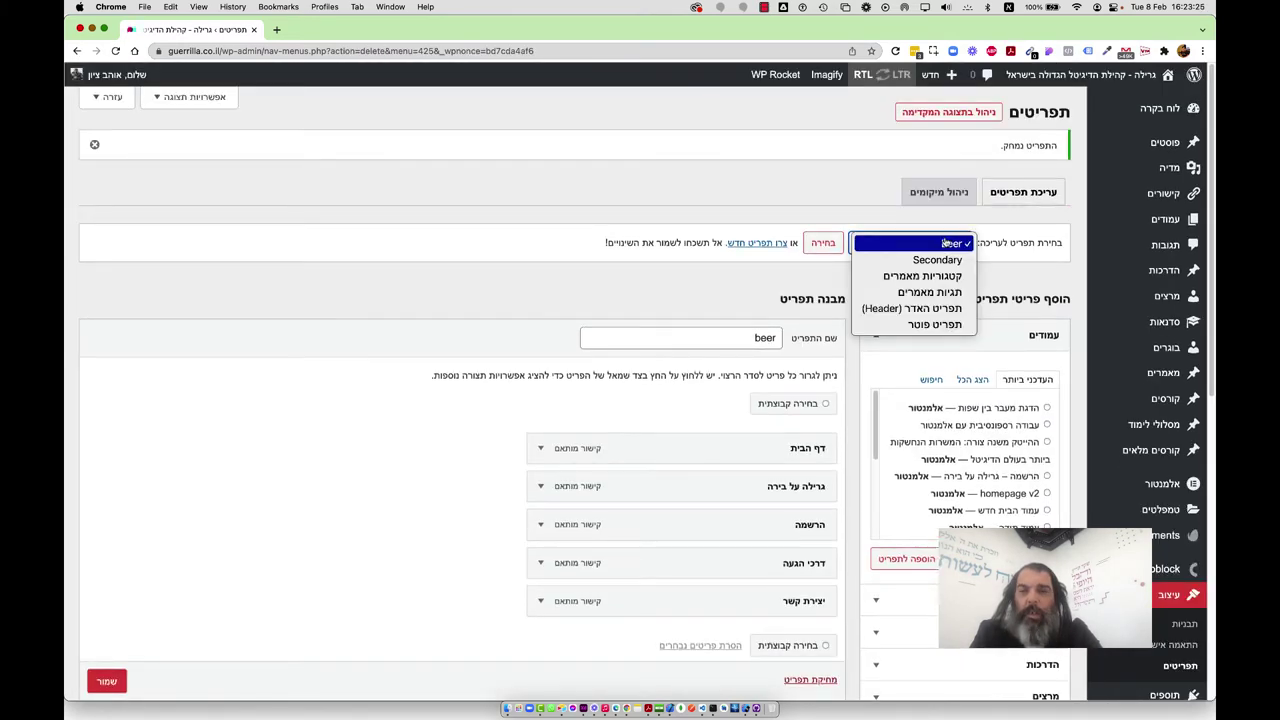
{"action": "left_click", "coordinate": [657, 184]}
{"action": "left_click", "coordinate": [751, 246]}
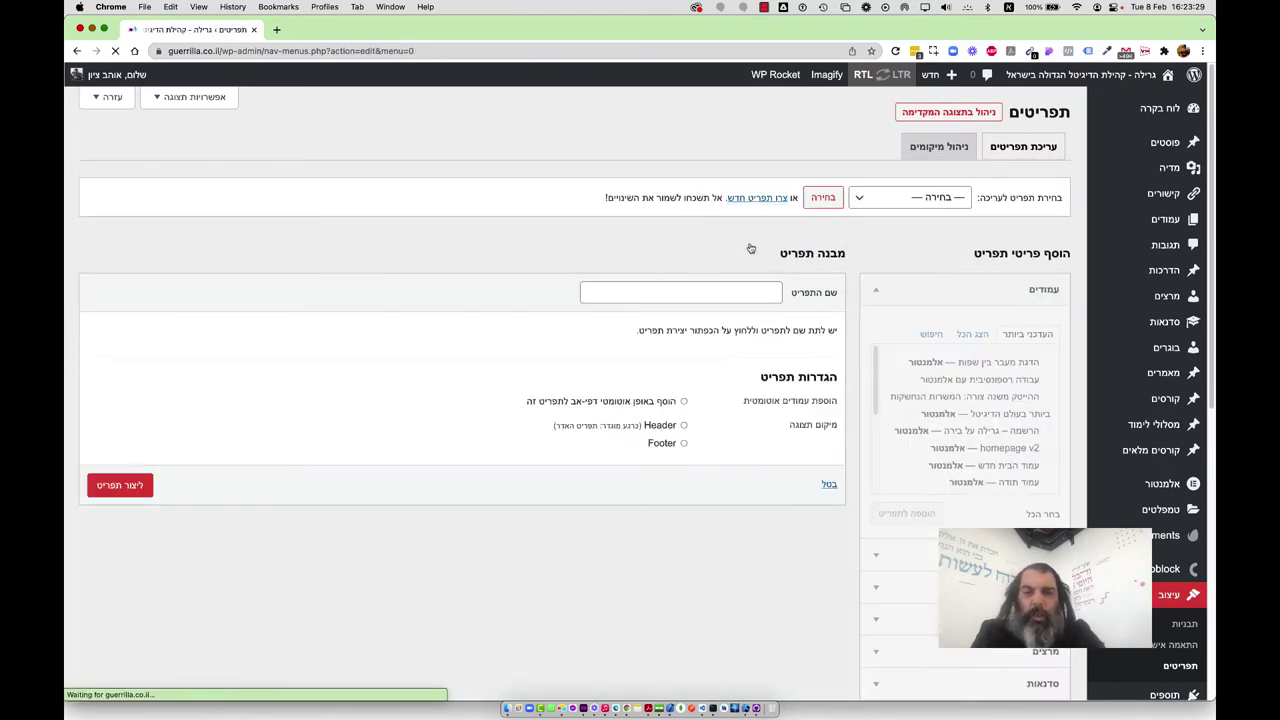
{"action": "left_click", "coordinate": [760, 291]}
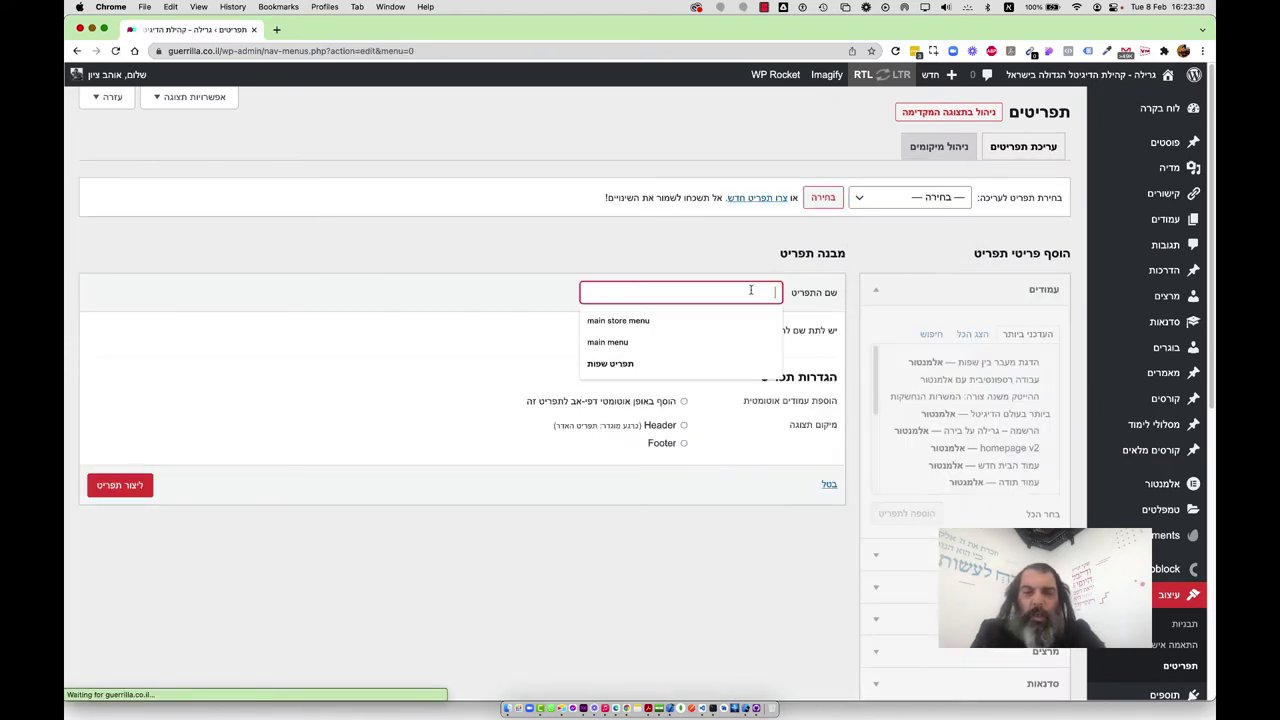
{"action": "type", "text": "lang"}
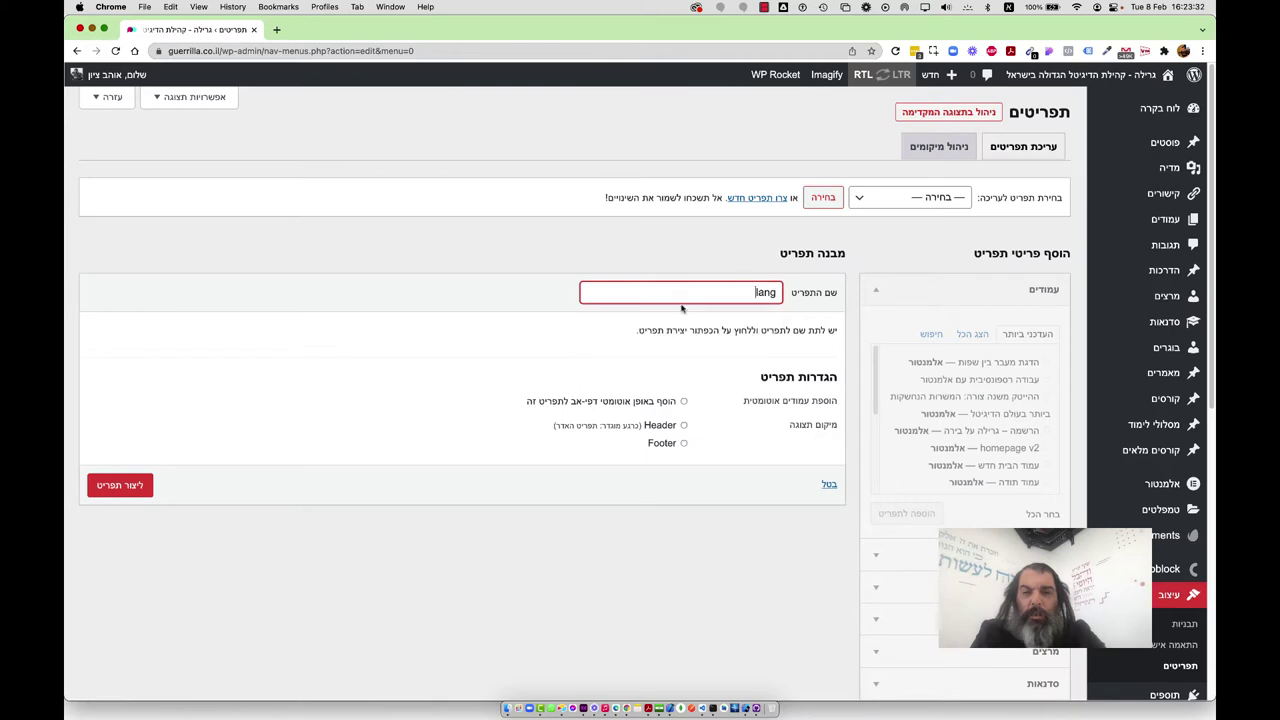
{"action": "left_click", "coordinate": [122, 487]}
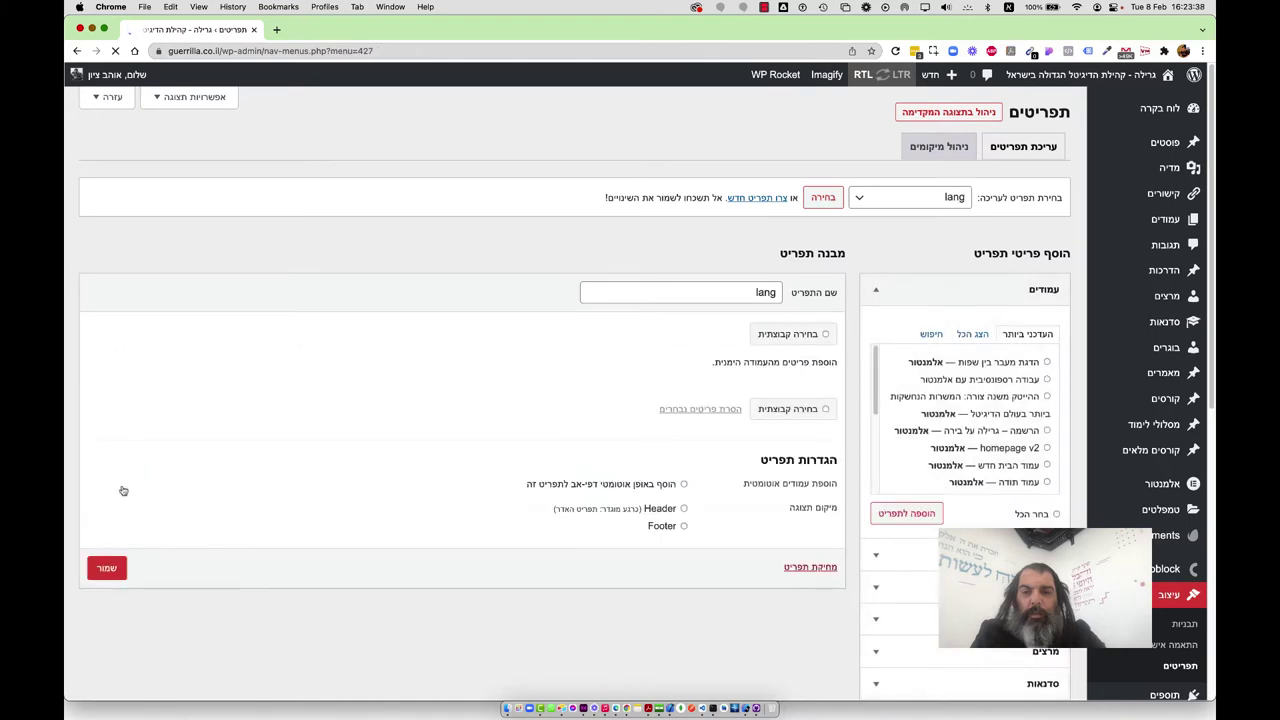
Search the pages available as menu items for "עברי".
{"action": "left_click", "coordinate": [980, 334]}
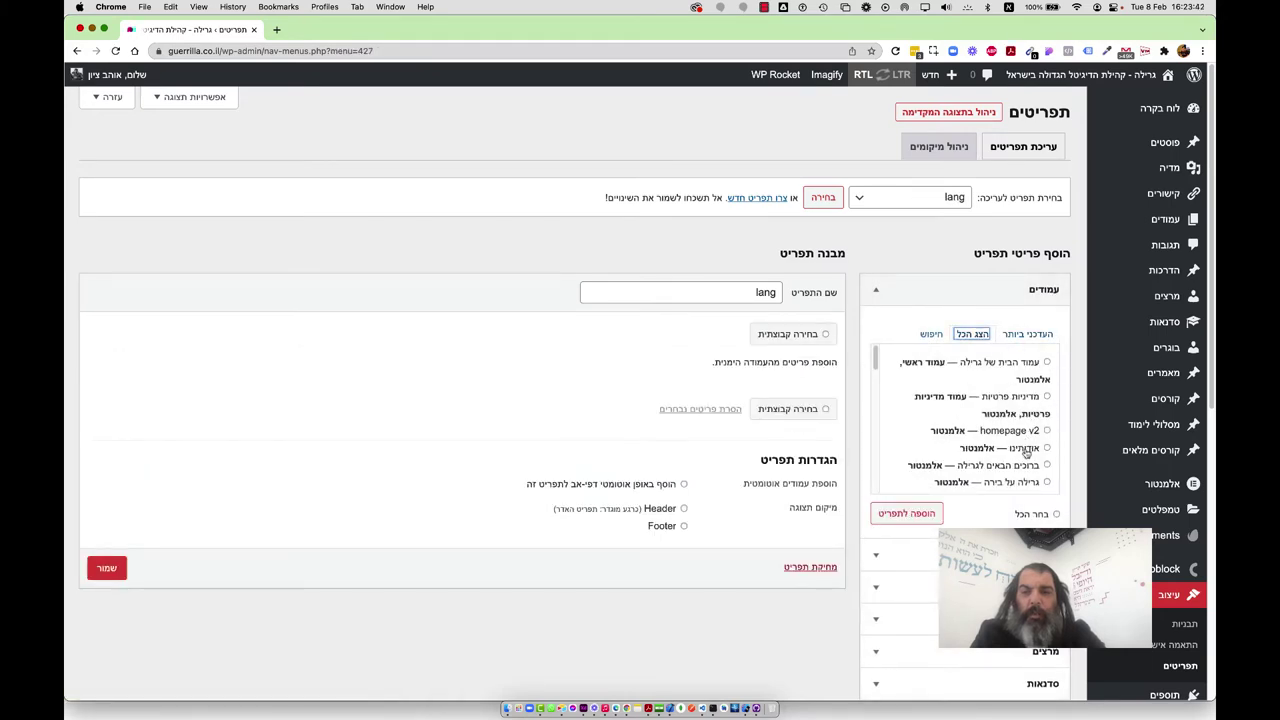
{"action": "left_click", "coordinate": [931, 334]}
{"action": "left_click", "coordinate": [1040, 364]}
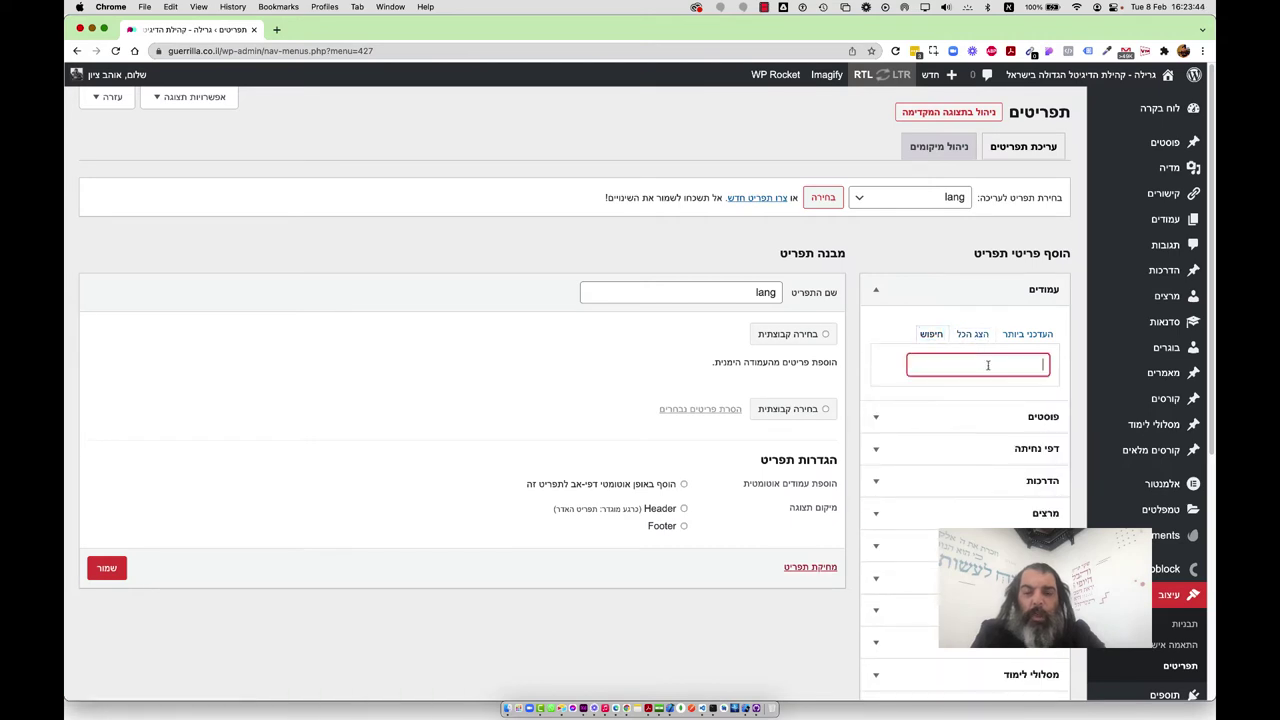
{"action": "key", "text": "BackSpace"}
{"action": "type", "text": "gc"}
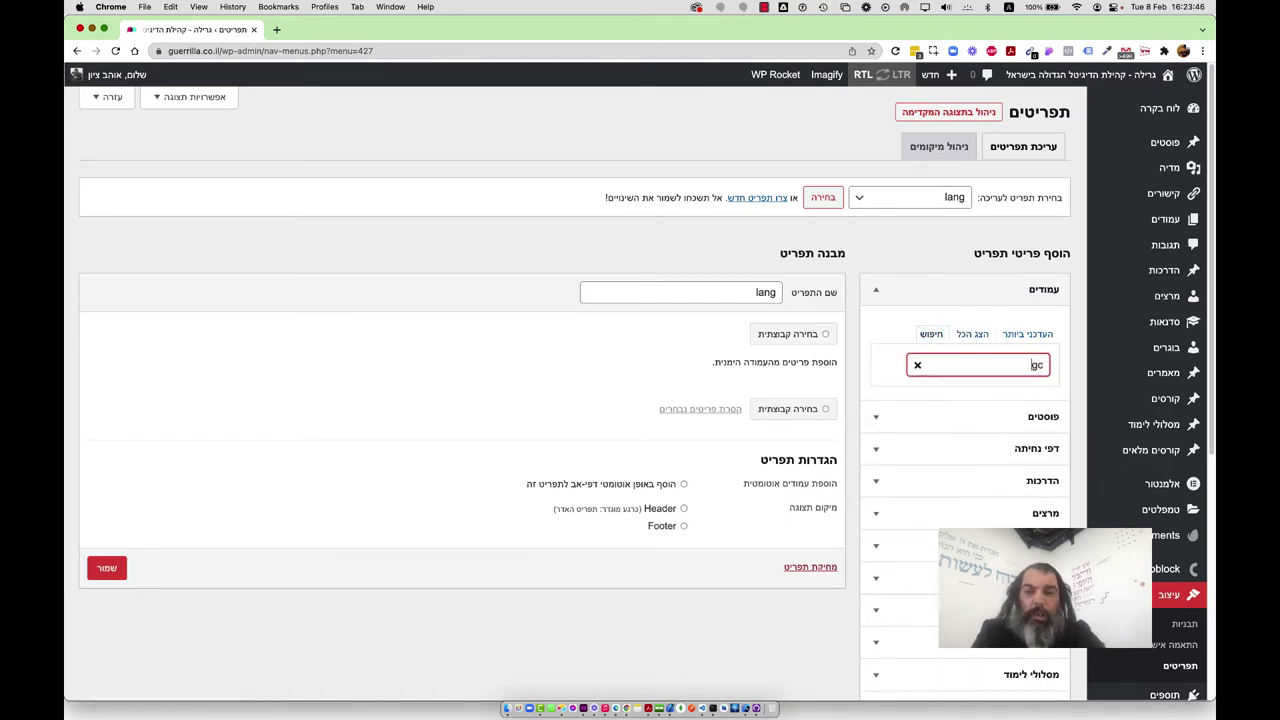
{"action": "type", "text": "rhעברי"}
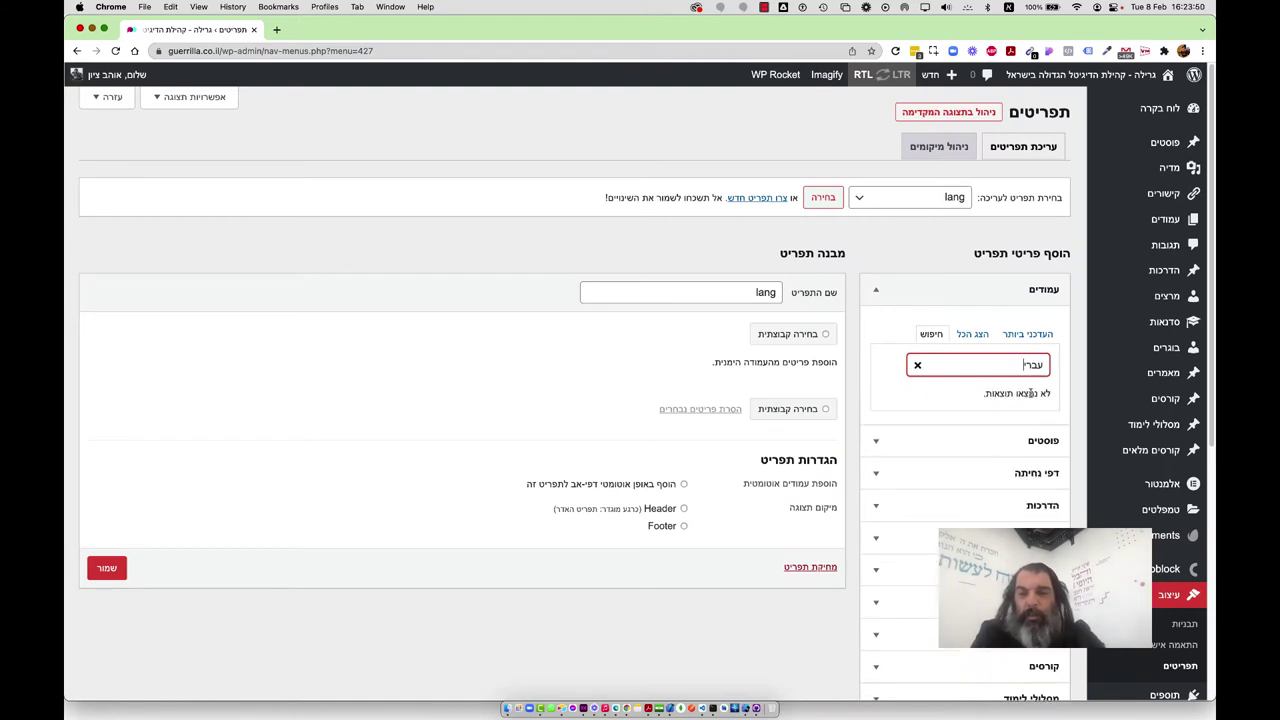
Open the list of all pages in a new tab, sort it by date, and start a new blank page.
{"action": "mouse_move", "coordinate": [1140, 222]}
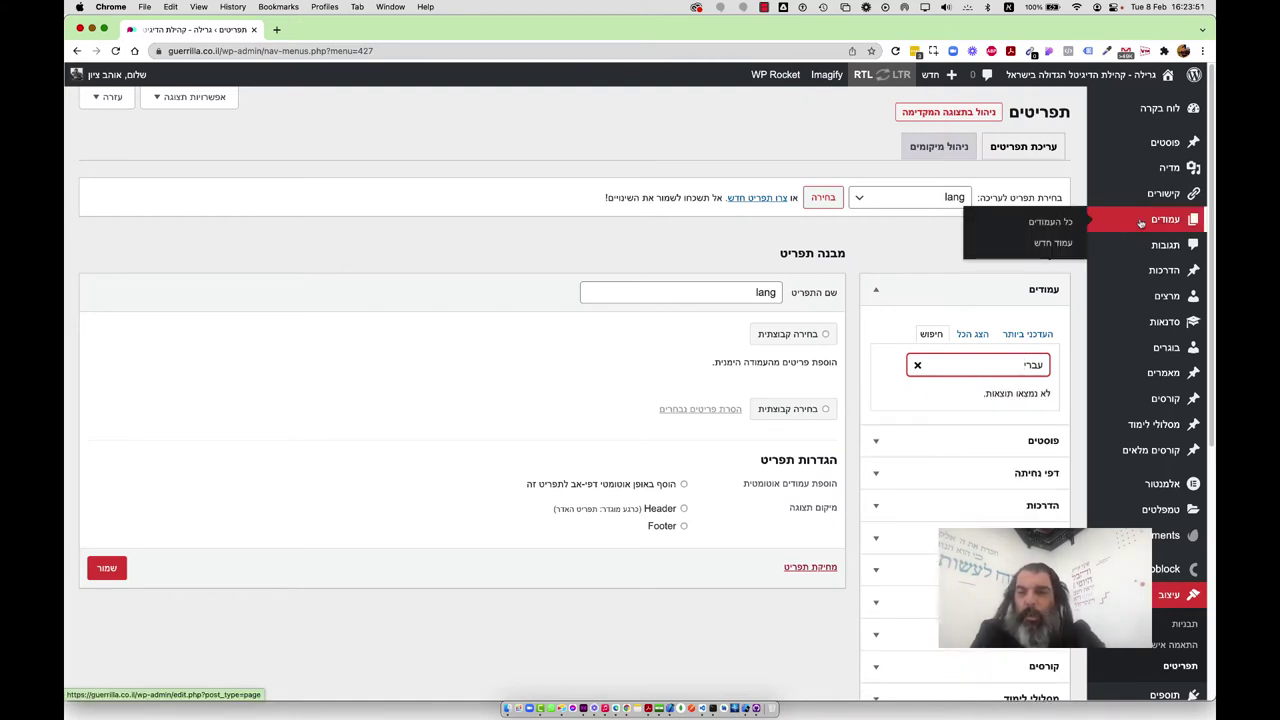
{"action": "left_click", "coordinate": [1068, 224], "text": "super"}
{"action": "left_click", "coordinate": [347, 30]}
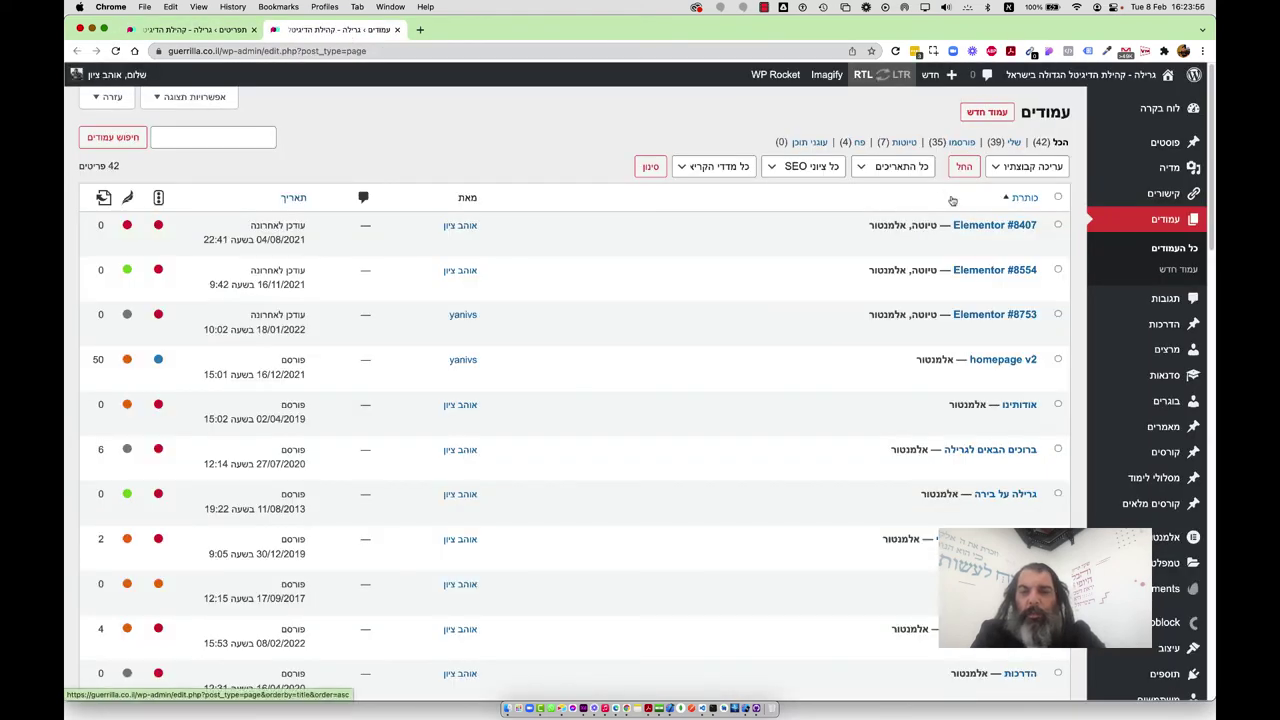
{"action": "left_click", "coordinate": [286, 200]}
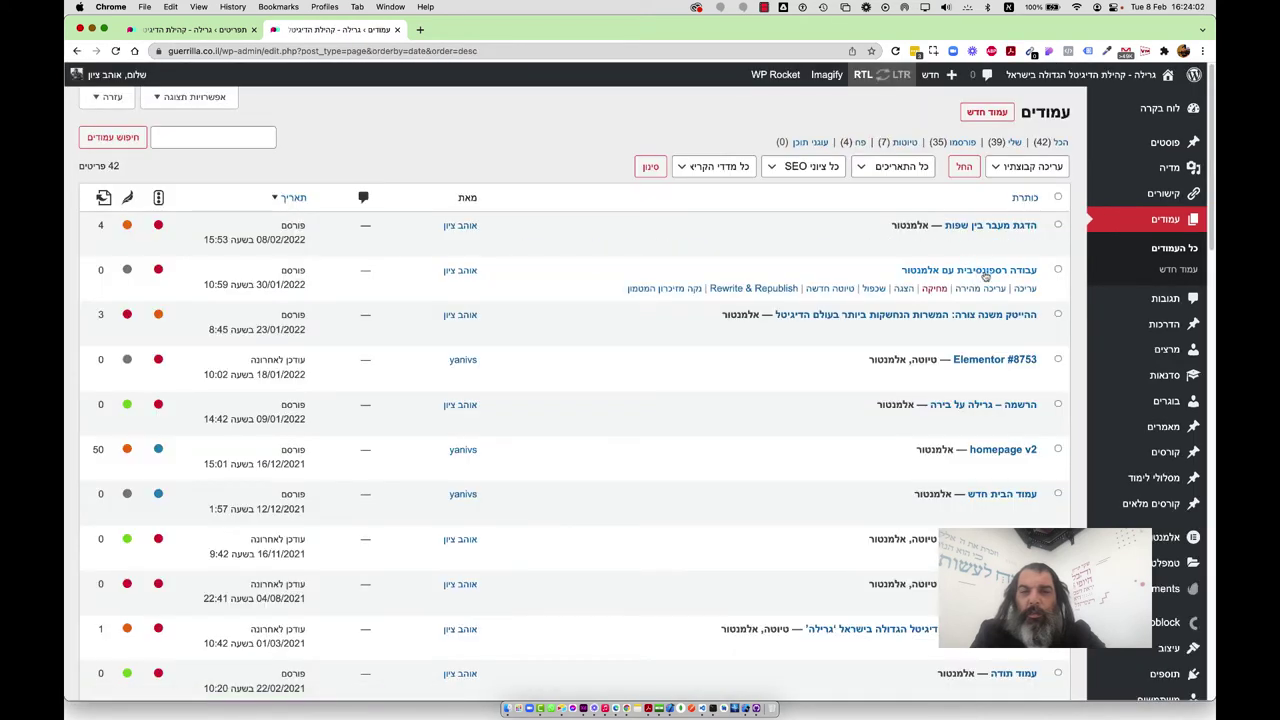
{"action": "left_click", "coordinate": [990, 112]}
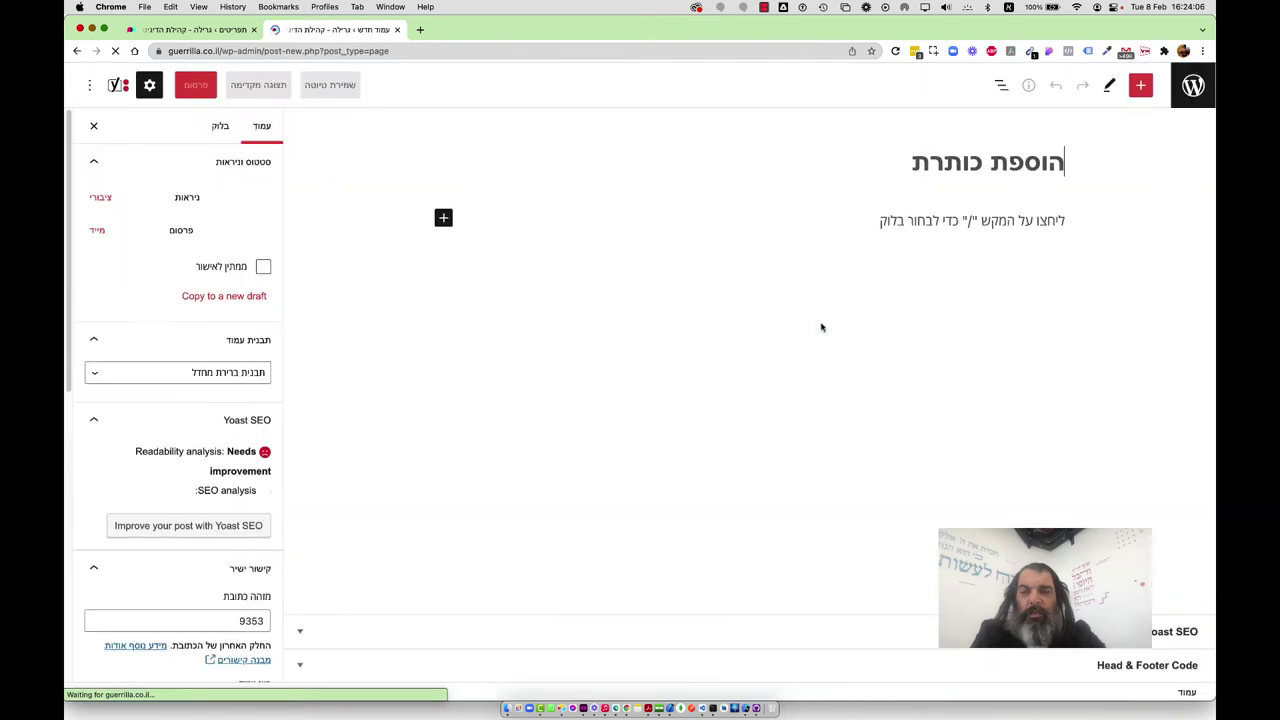
Return to the menu editor and add the landing pages "דף נחיתה אנגלית" and "דף נחיתה עברית" to the "lang" menu.
{"action": "left_click", "coordinate": [196, 30]}
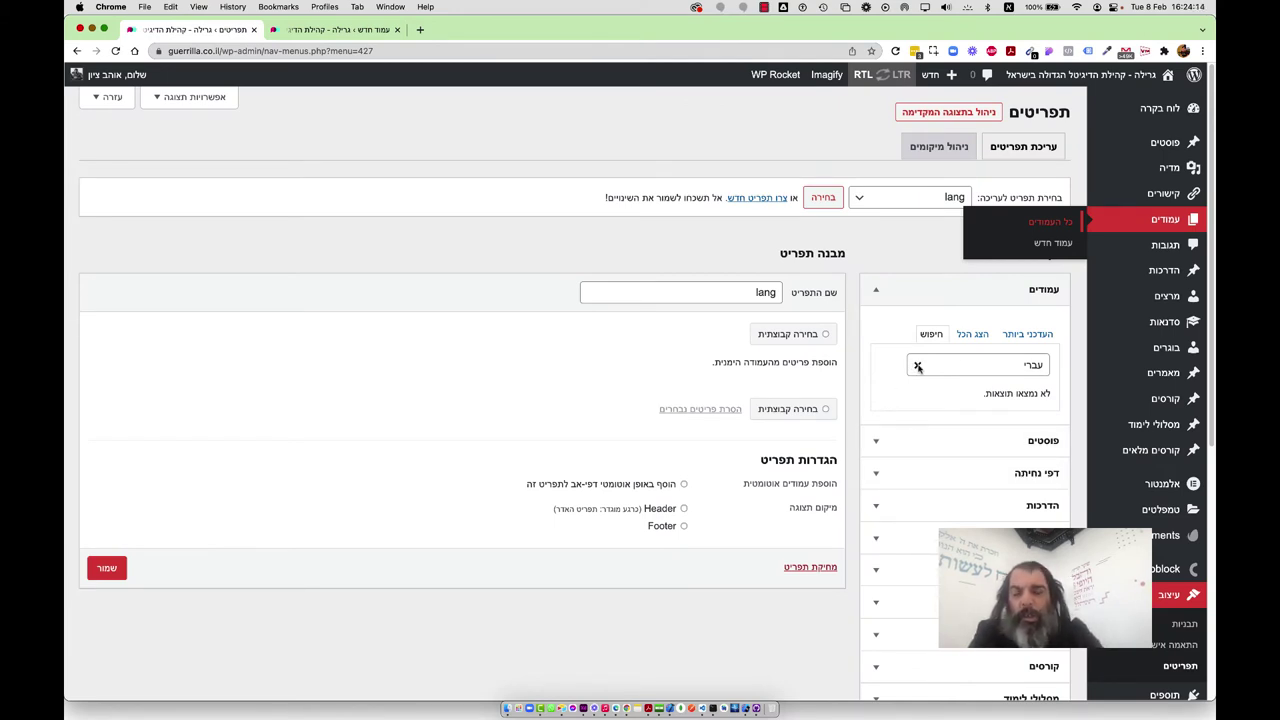
{"action": "left_click", "coordinate": [876, 297]}
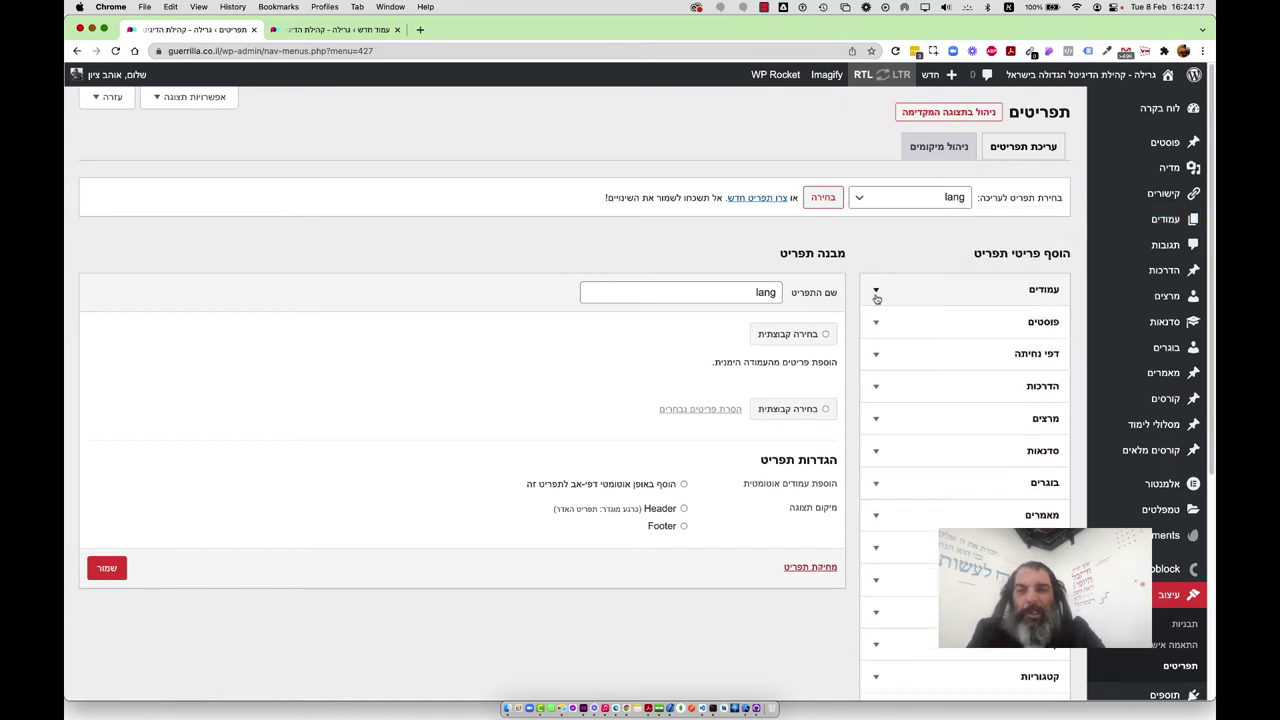
{"action": "left_click", "coordinate": [958, 358]}
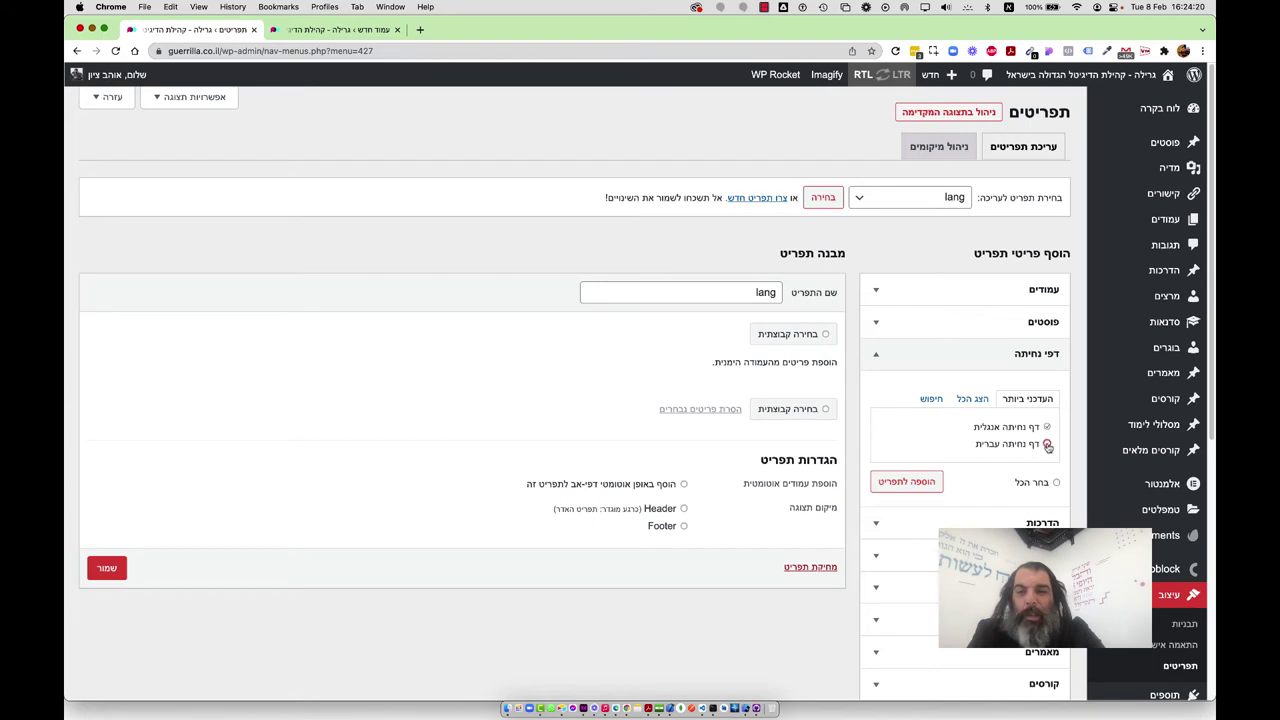
{"action": "left_click", "coordinate": [907, 483]}
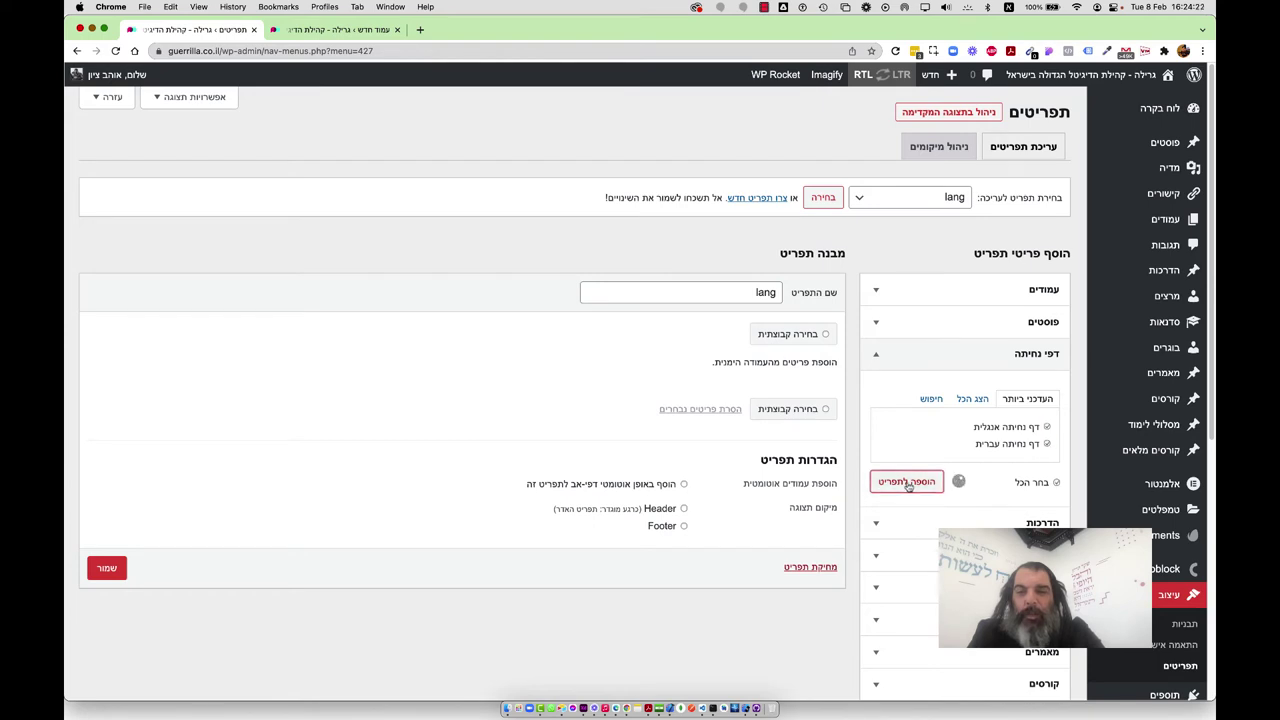
Rename the English landing page's menu item to "ENG".
{"action": "left_click", "coordinate": [541, 402]}
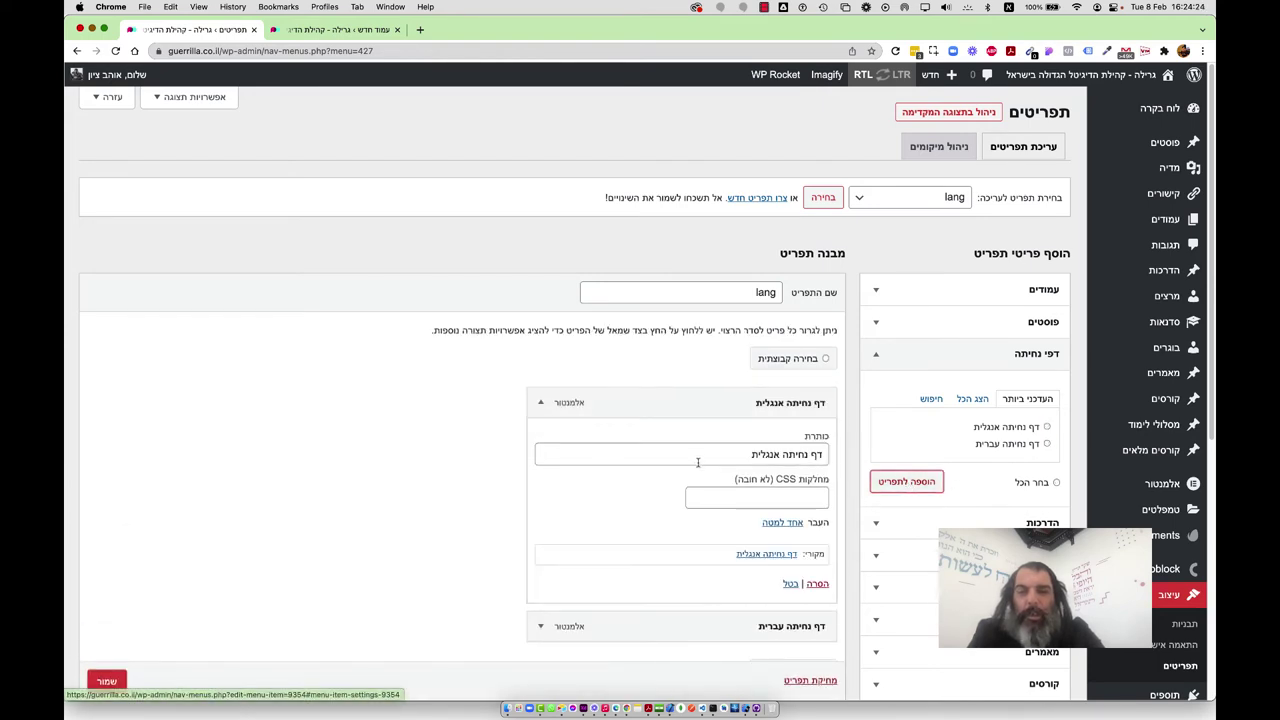
{"action": "left_click_drag", "start_coordinate": [698, 462], "coordinate": [868, 443]}
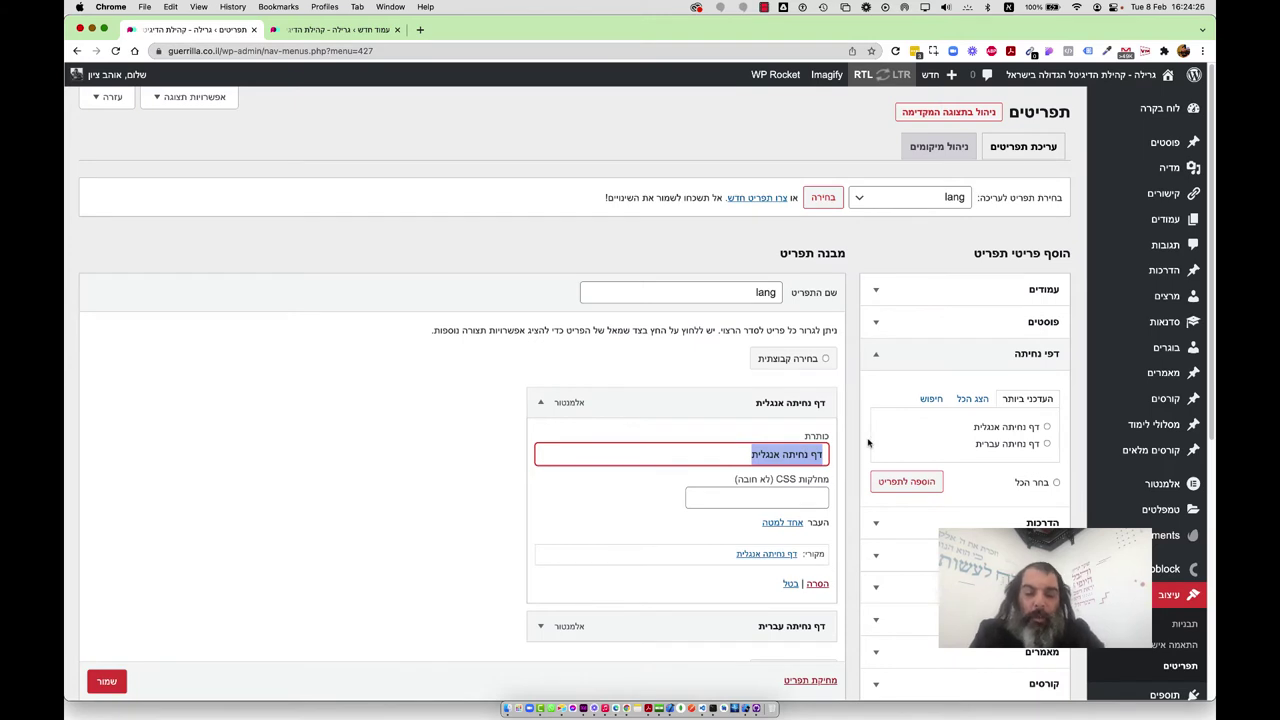
{"action": "type", "text": "NG"}
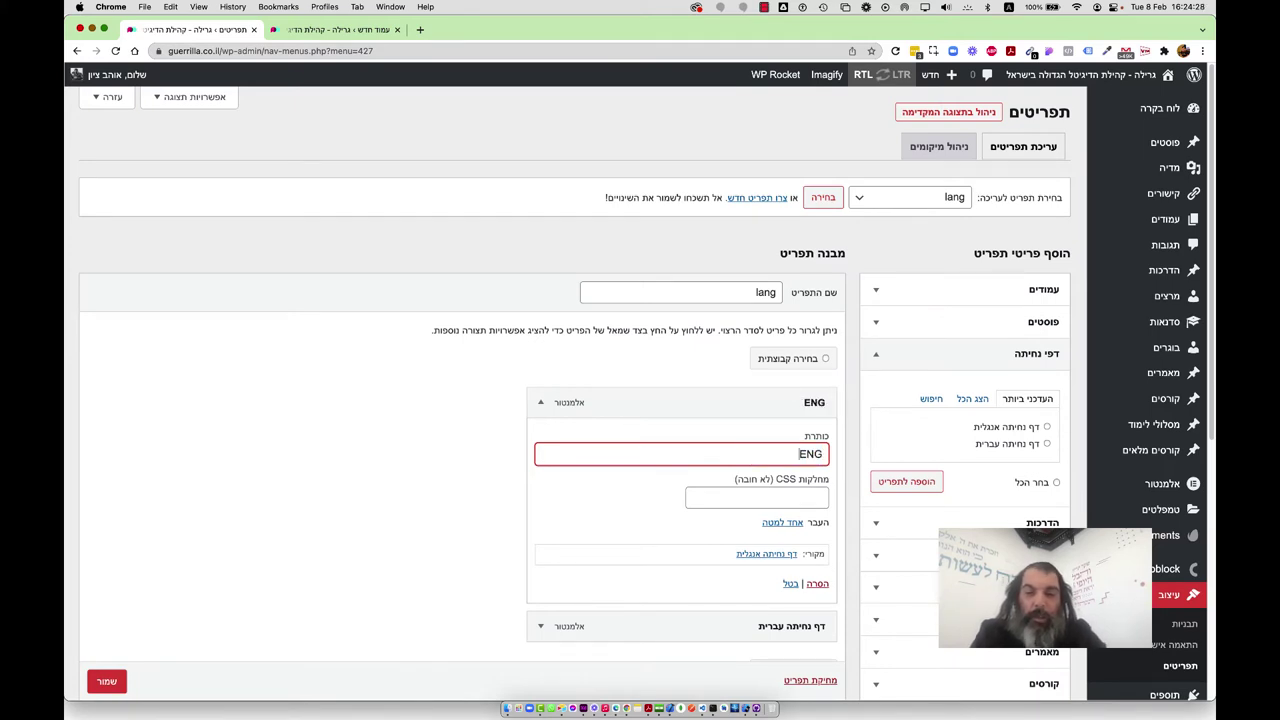
{"action": "right_click", "coordinate": [826, 478]}
Rename the Hebrew landing page's menu item to "HEB".
{"action": "left_click", "coordinate": [549, 636]}
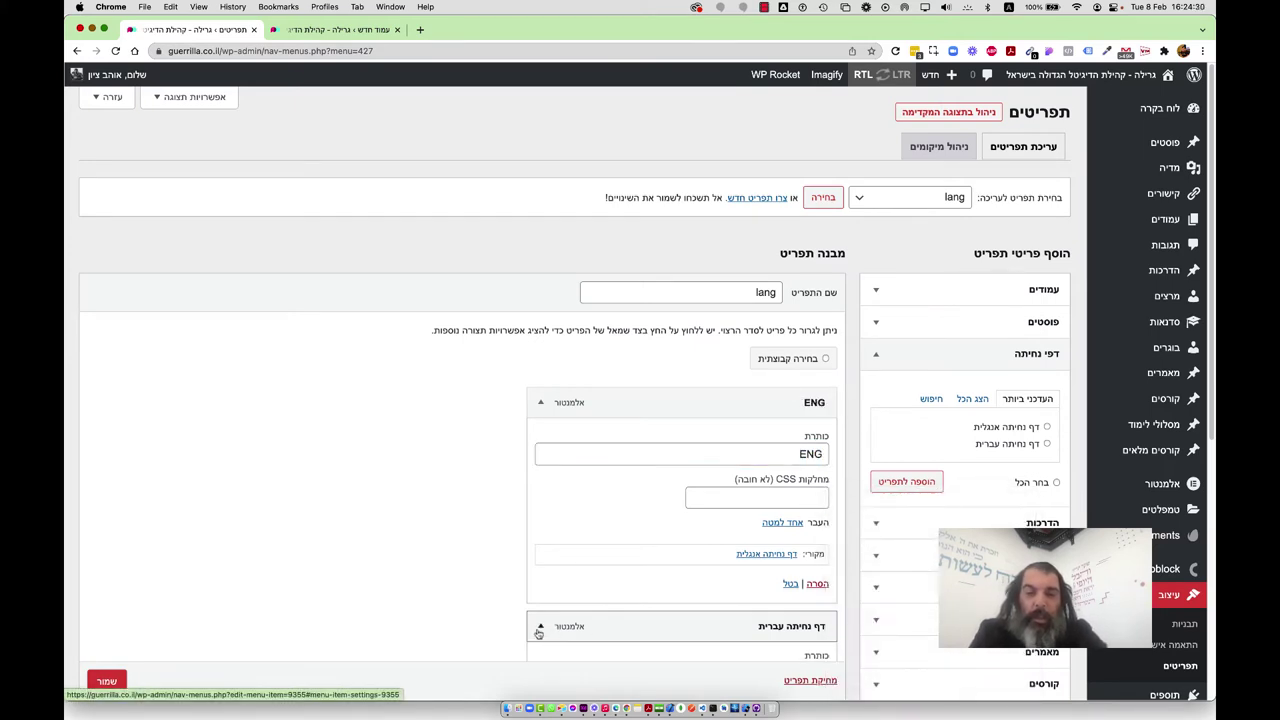
{"action": "scroll", "coordinate": [560, 600], "scroll_direction": "down", "scroll_amount": 2}
{"action": "left_click_drag", "start_coordinate": [686, 551], "coordinate": [868, 556]}
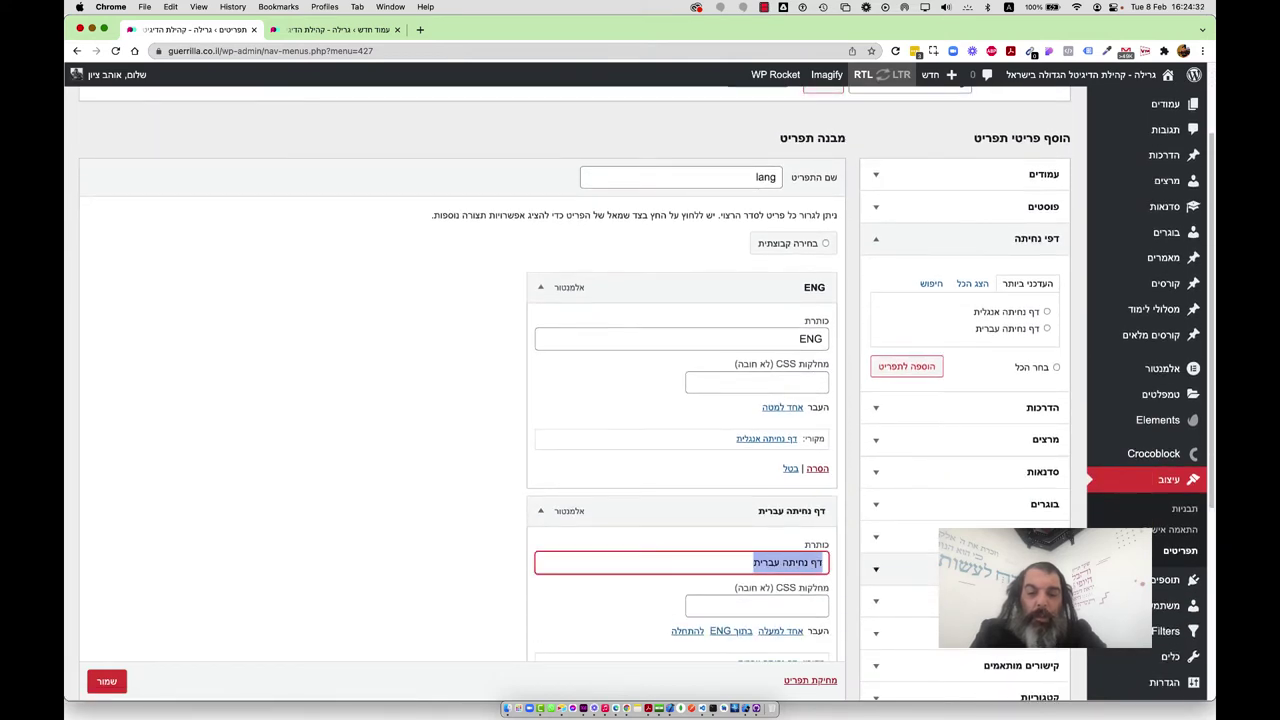
{"action": "type", "text": "HEB"}
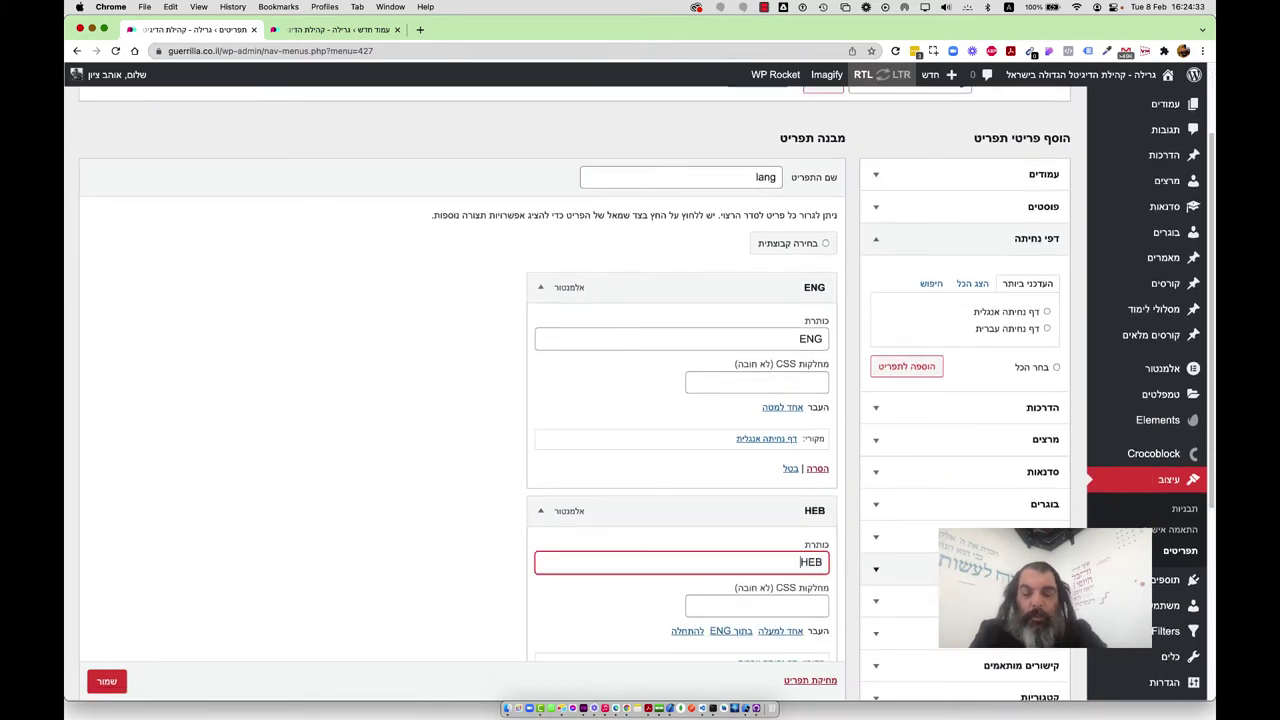
Collapse both menu items' settings and save the "lang" menu.
{"action": "left_click", "coordinate": [541, 288]}
{"action": "left_click", "coordinate": [541, 326]}
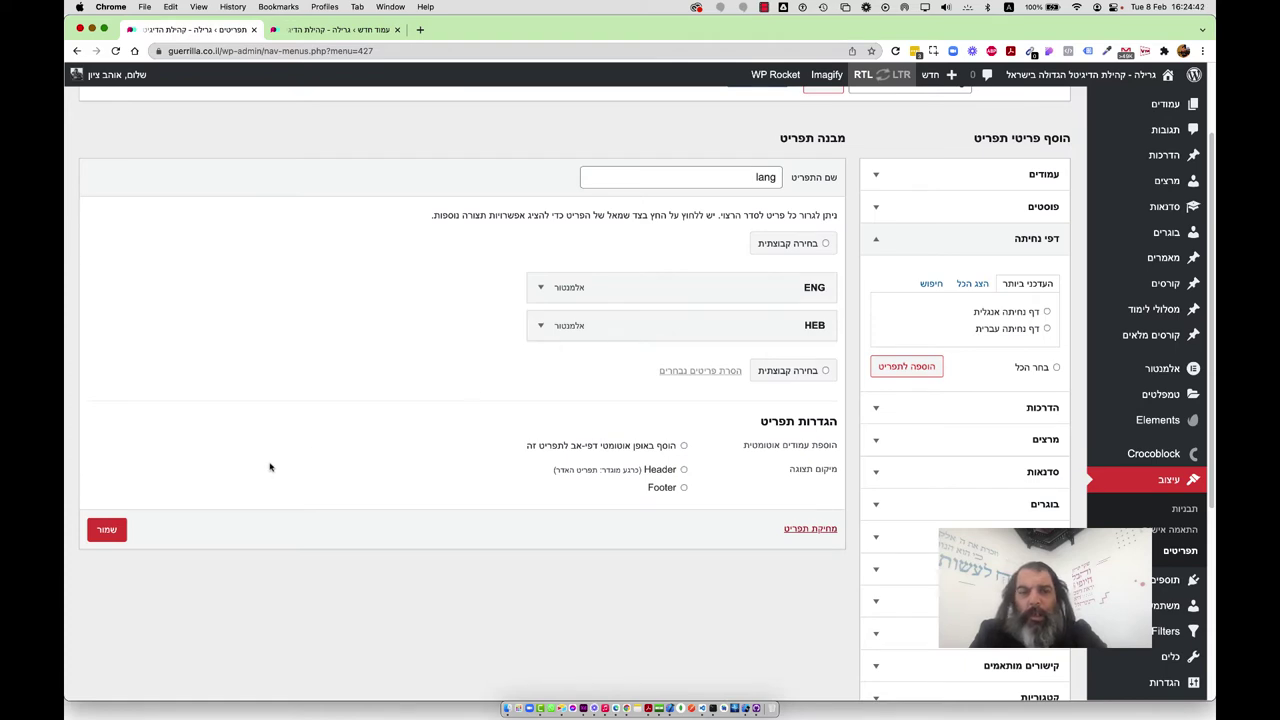
{"action": "left_click", "coordinate": [110, 530]}
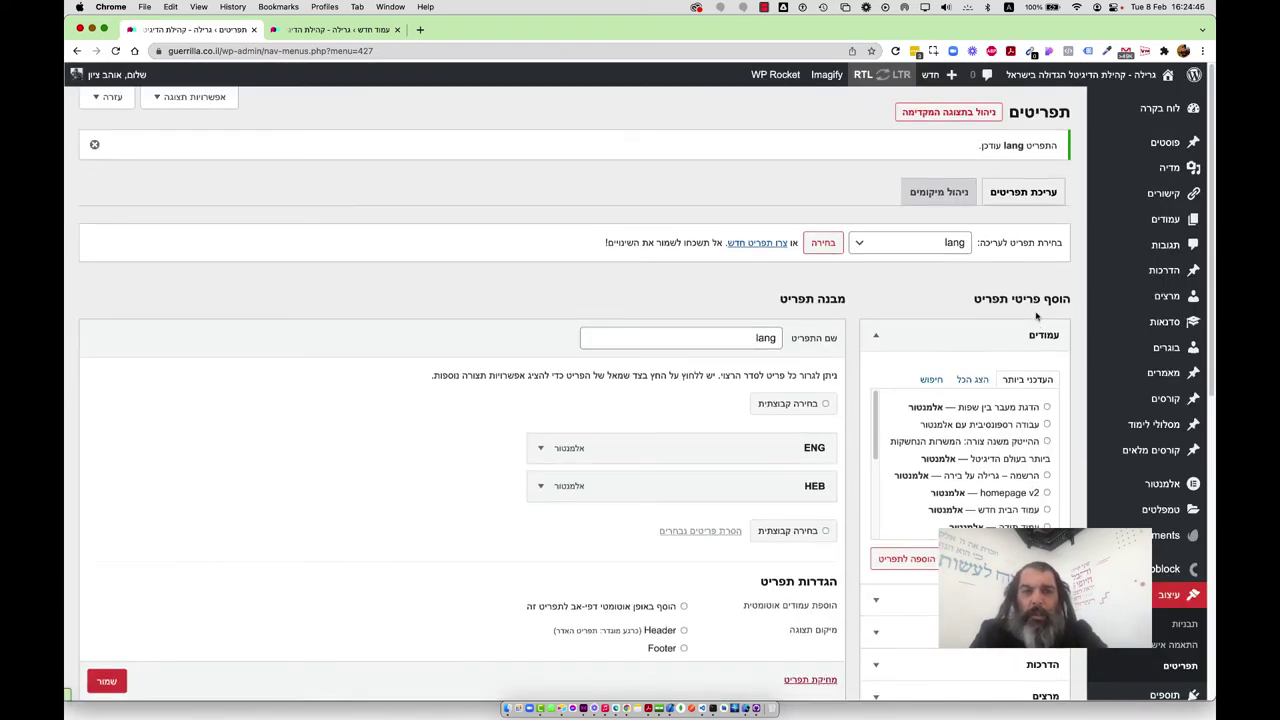
Leave the blank page's editor in the other tab and open the site's list of landing pages.
{"action": "left_click", "coordinate": [343, 29]}
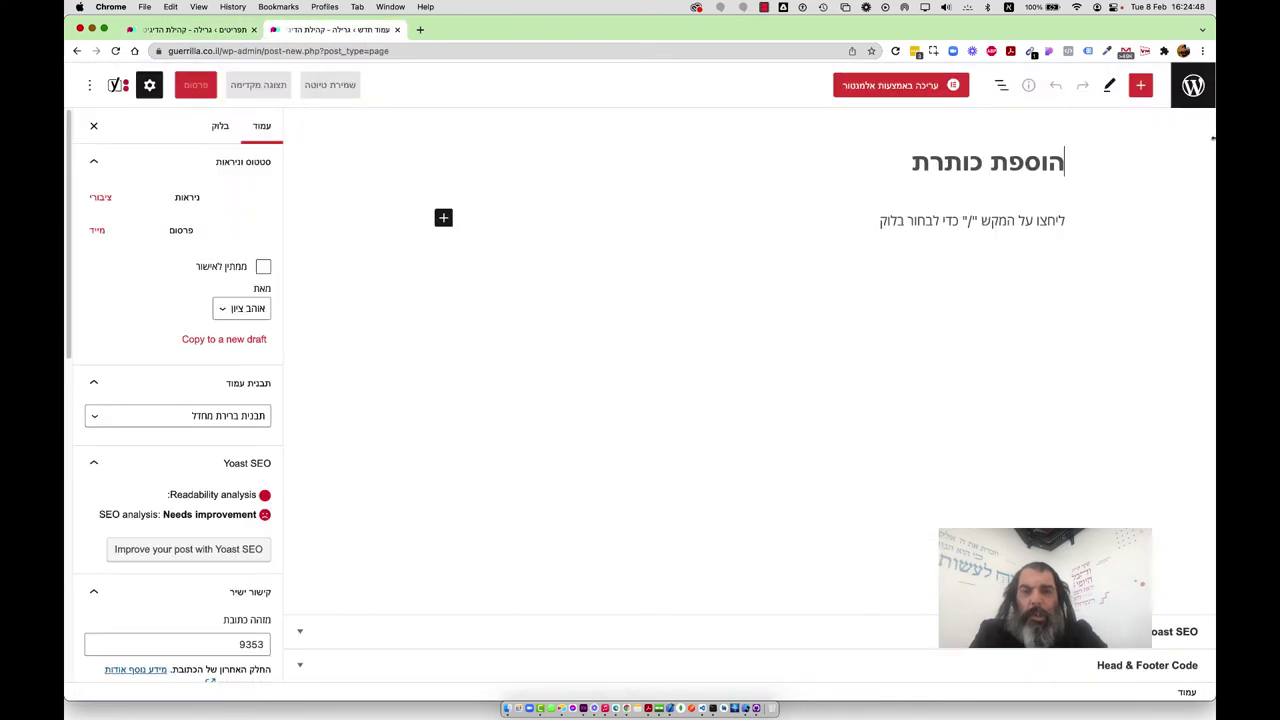
{"action": "left_click", "coordinate": [1199, 103]}
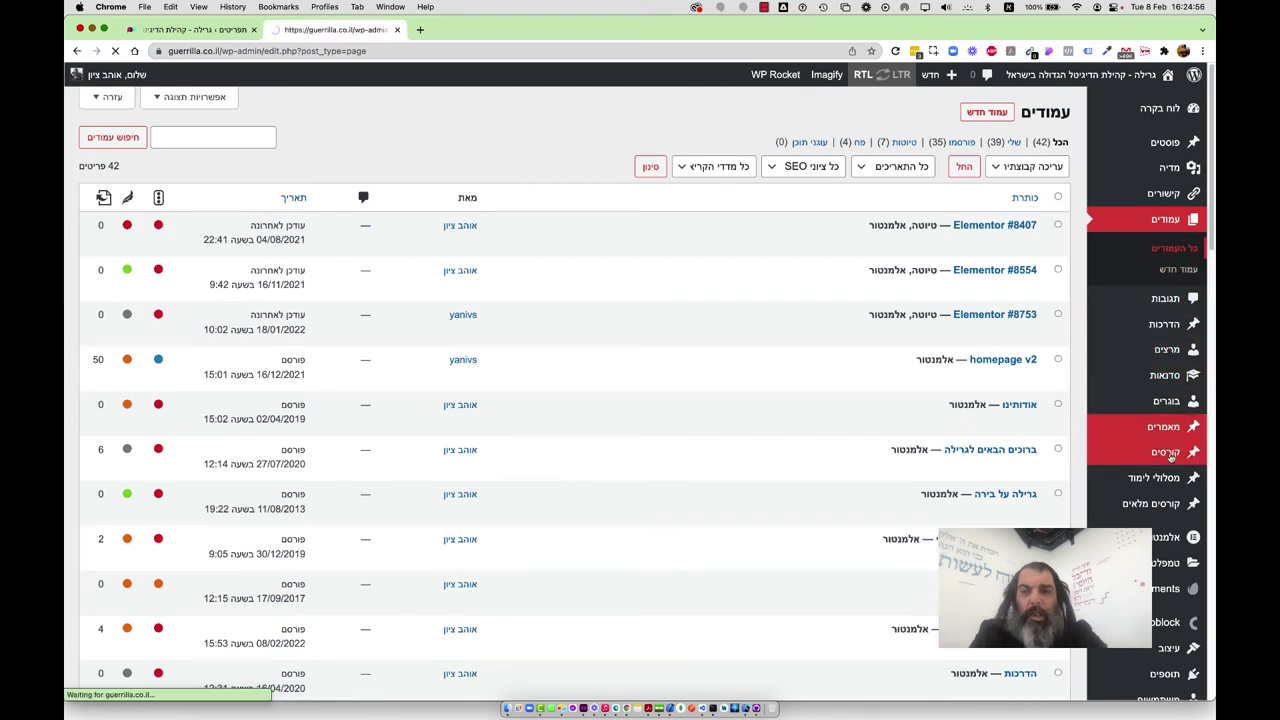
{"action": "left_click", "coordinate": [1155, 478]}
{"action": "scroll", "coordinate": [1155, 490], "scroll_direction": "down", "scroll_amount": 2}
{"action": "mouse_move", "coordinate": [1153, 470]}
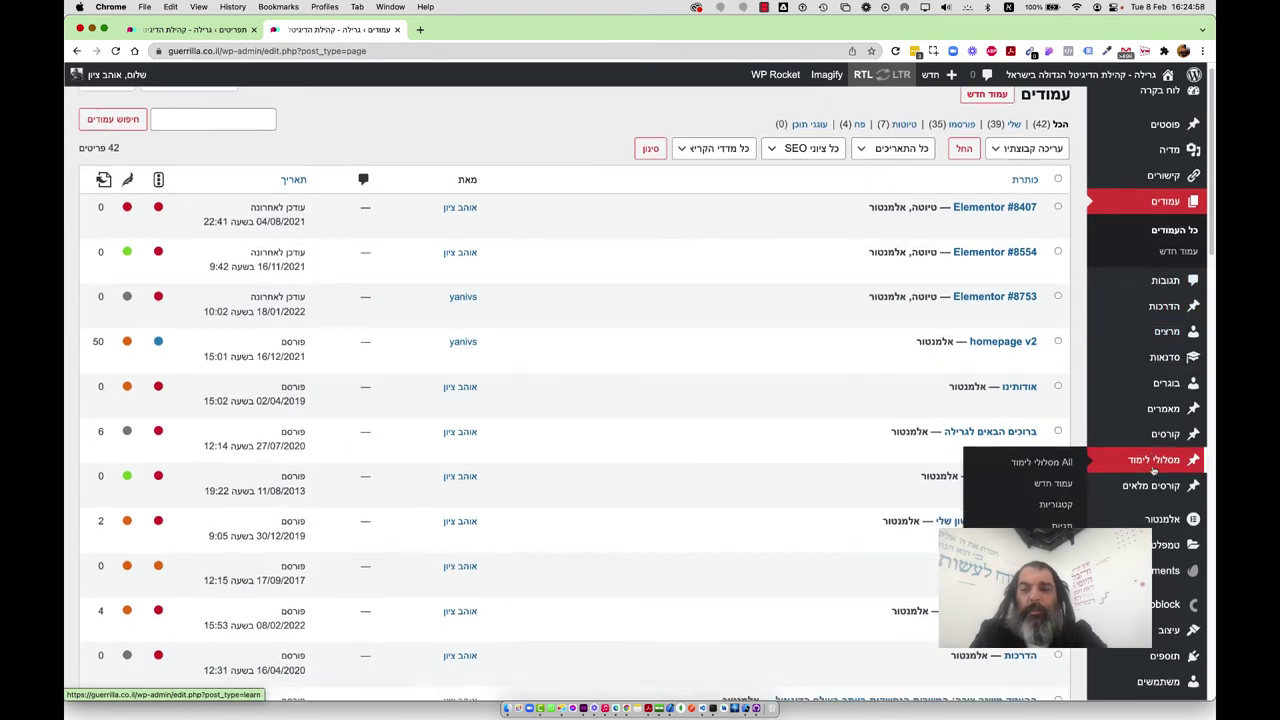
{"action": "scroll", "coordinate": [1153, 470], "scroll_direction": "up", "scroll_amount": 2}
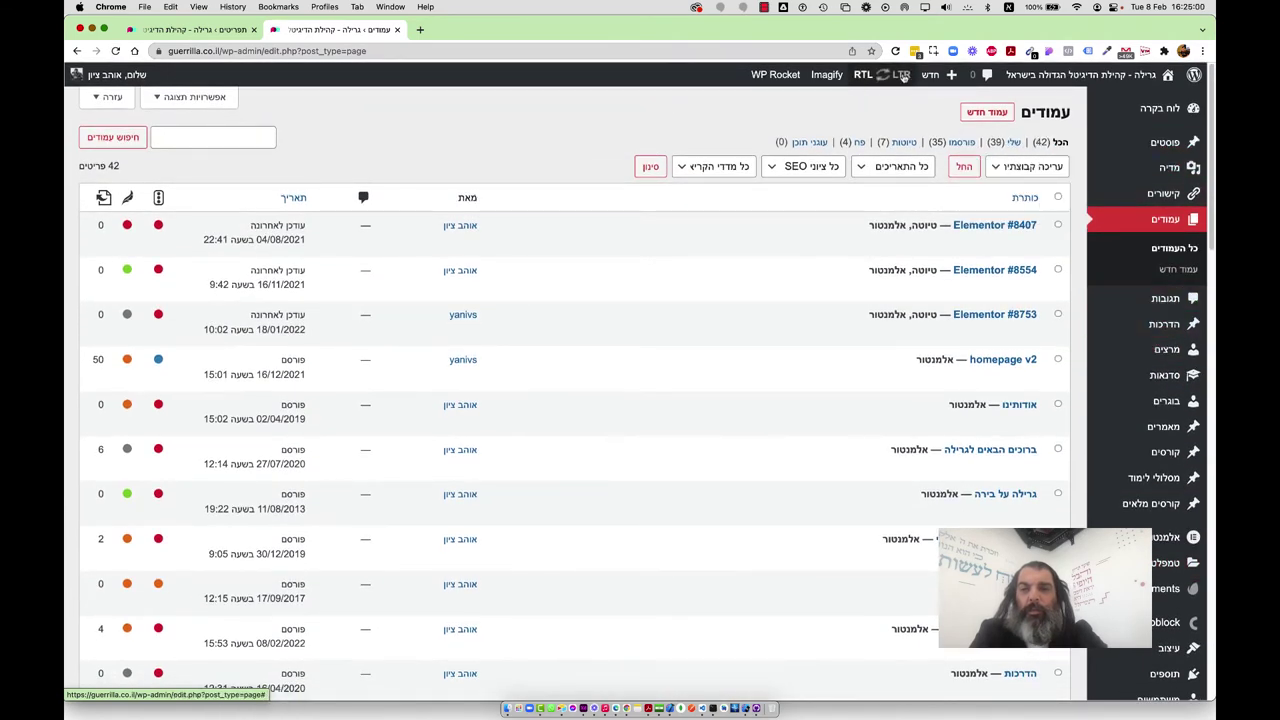
{"action": "scroll", "coordinate": [1195, 540], "scroll_direction": "down", "scroll_amount": 5}
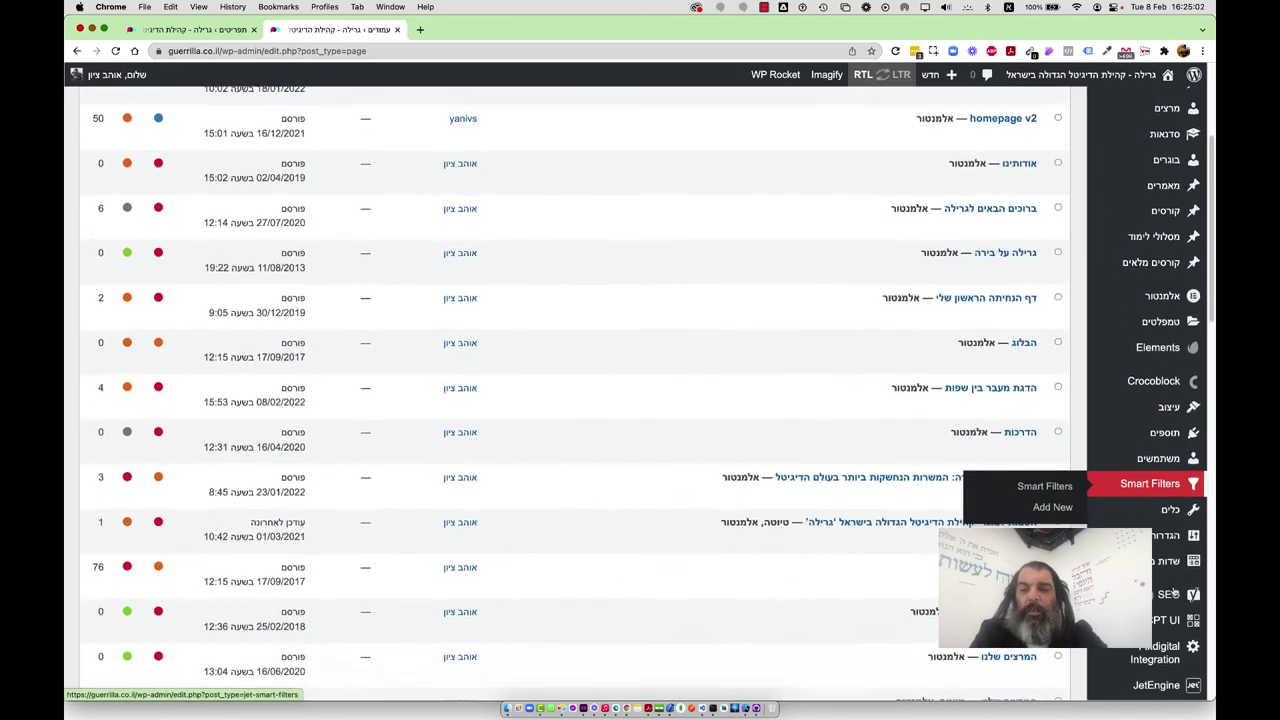
{"action": "scroll", "coordinate": [1180, 580], "scroll_direction": "up", "scroll_amount": 4}
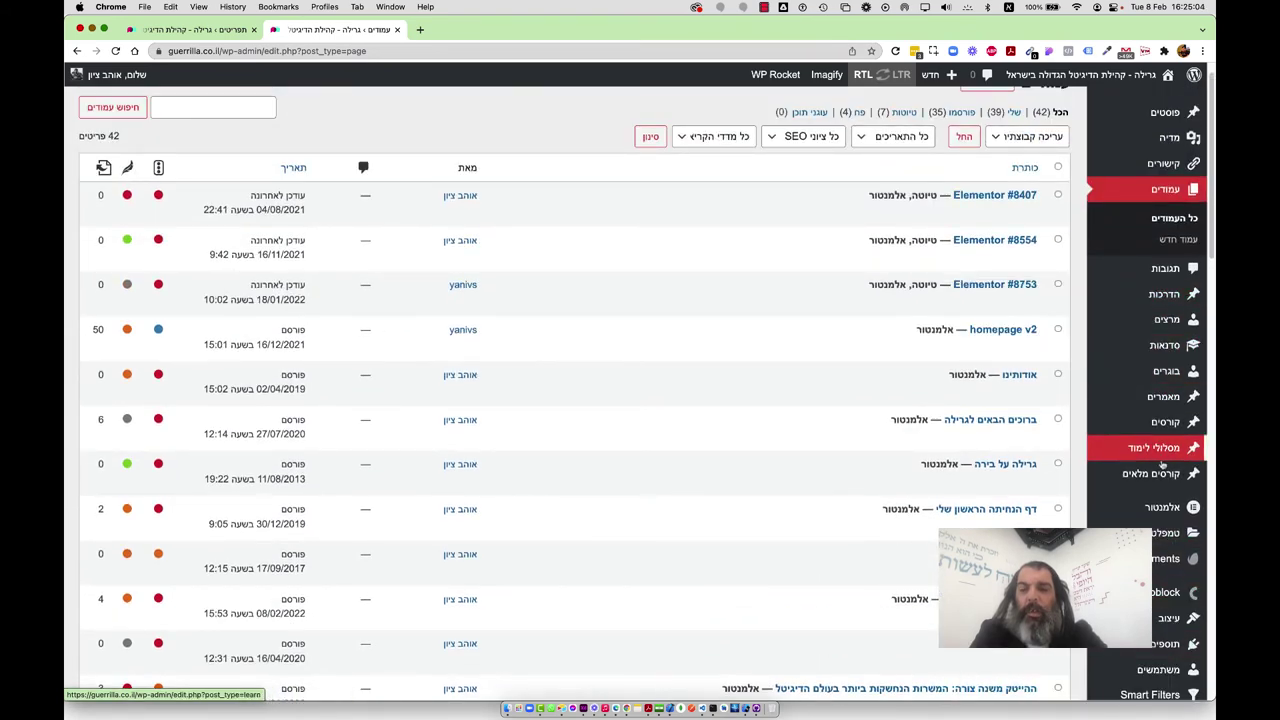
{"action": "mouse_move", "coordinate": [1157, 511]}
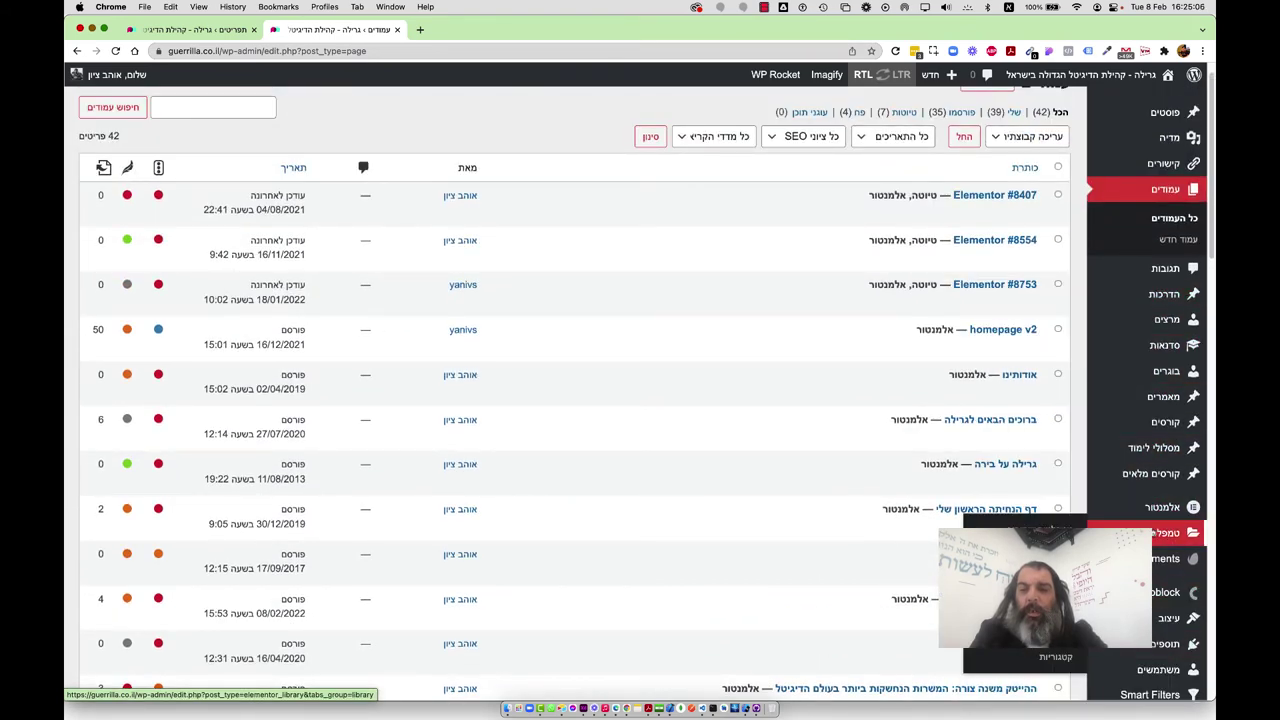
{"action": "left_click", "coordinate": [1165, 533]}
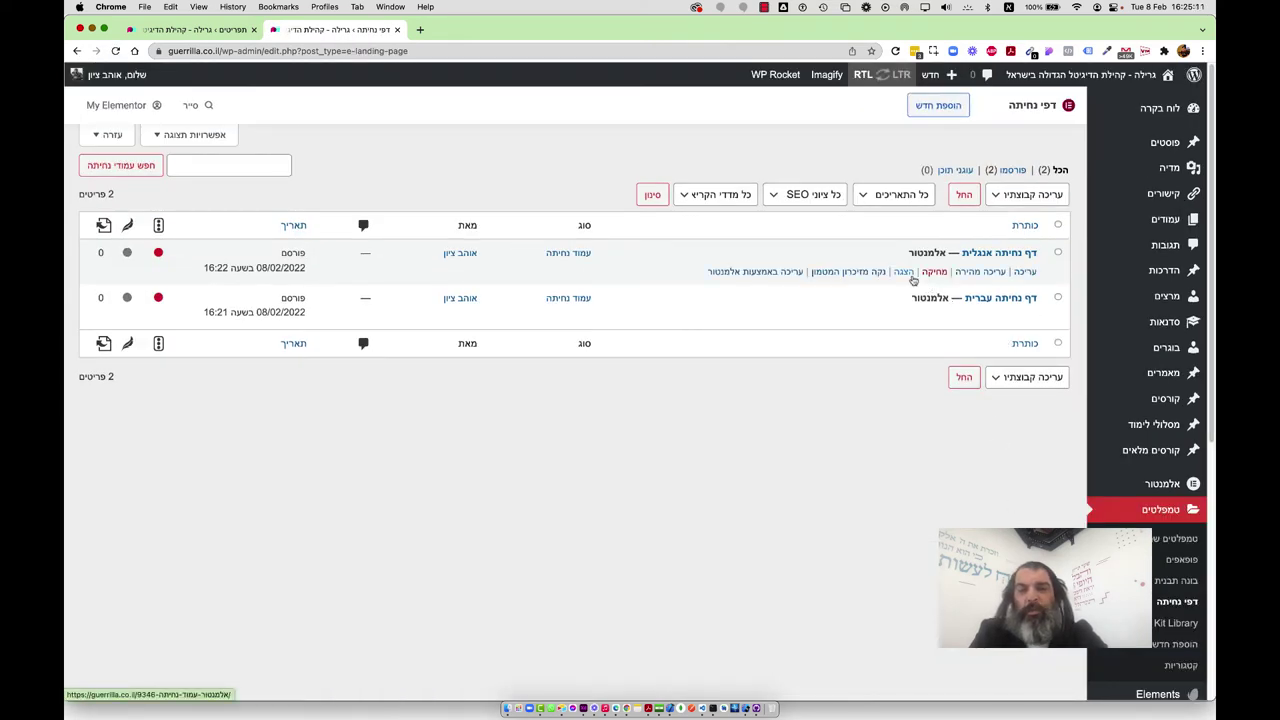
Open the landing page "דף נחיתה אנגלית" for editing with Elementor, reloading the editor while it hangs on loading.
{"action": "left_click", "coordinate": [778, 272]}
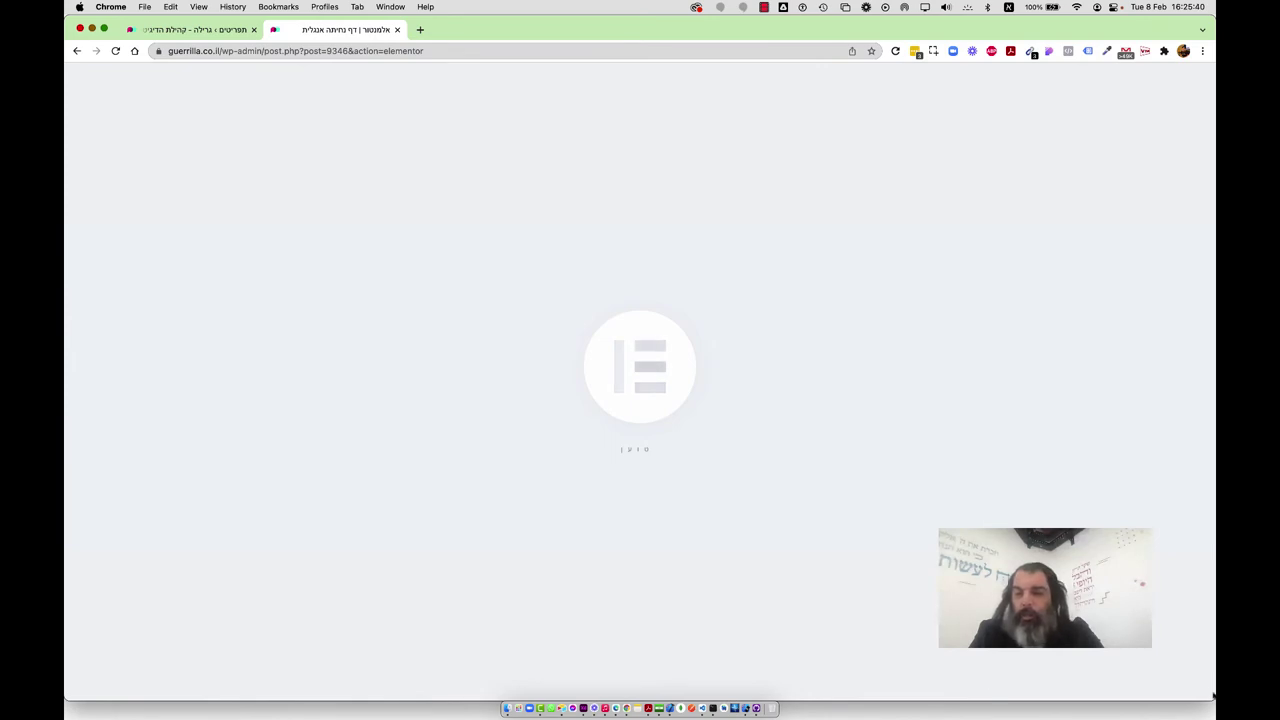
{"action": "mouse_move", "coordinate": [1210, 698]}
{"action": "left_mouse_down"}
{"action": "mouse_move", "coordinate": [1050, 500]}
{"action": "mouse_move", "coordinate": [1212, 700]}
{"action": "left_mouse_up"}
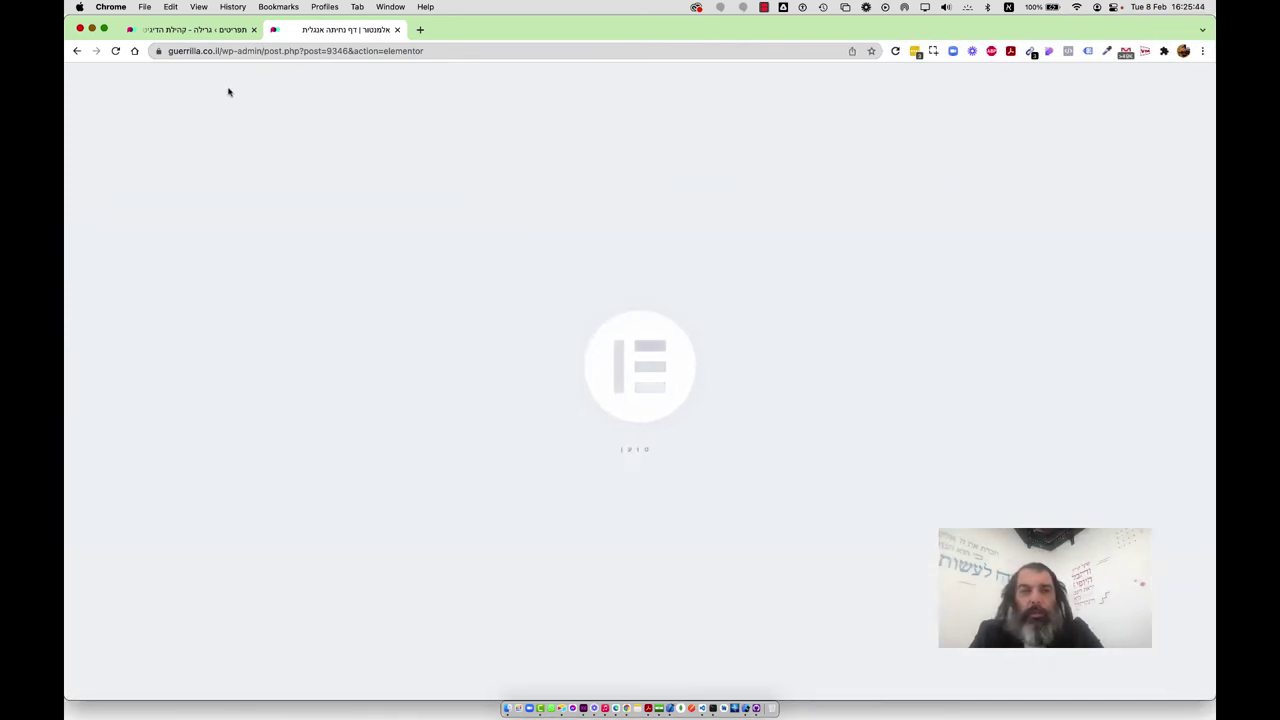
{"action": "left_click", "coordinate": [116, 51]}
{"action": "left_click", "coordinate": [764, 7]}
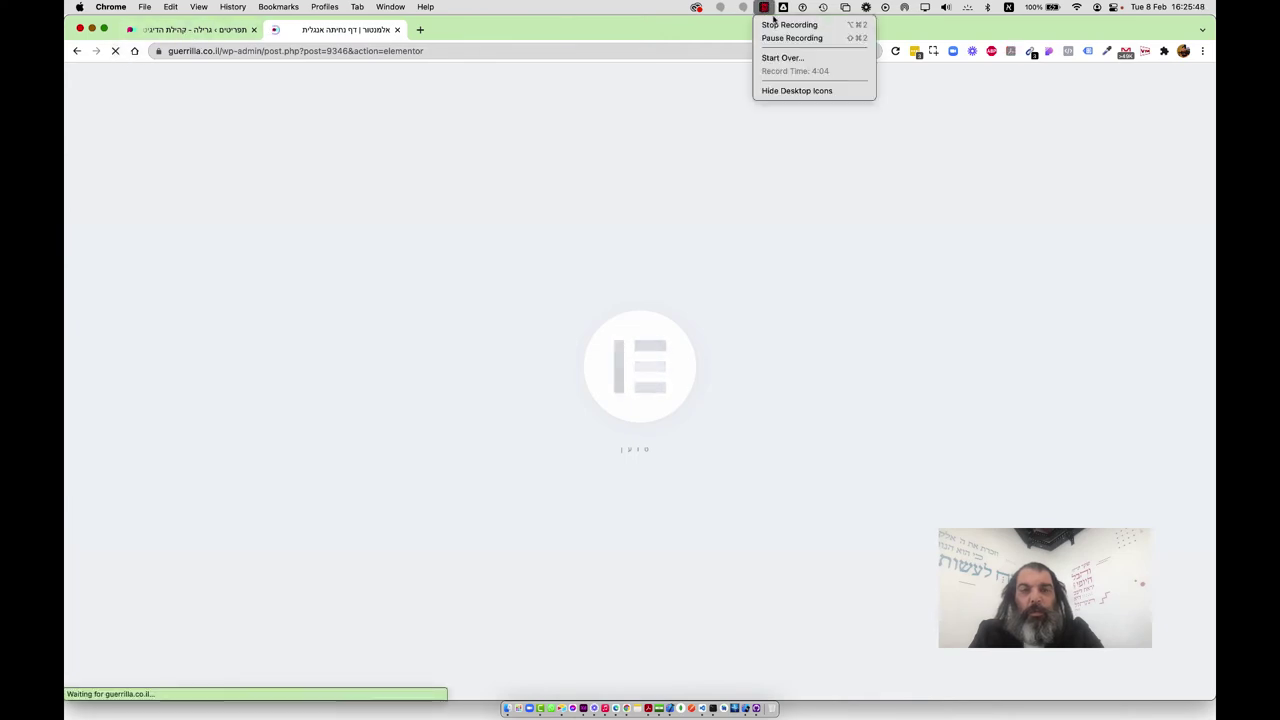
{"action": "left_click", "coordinate": [790, 38]}
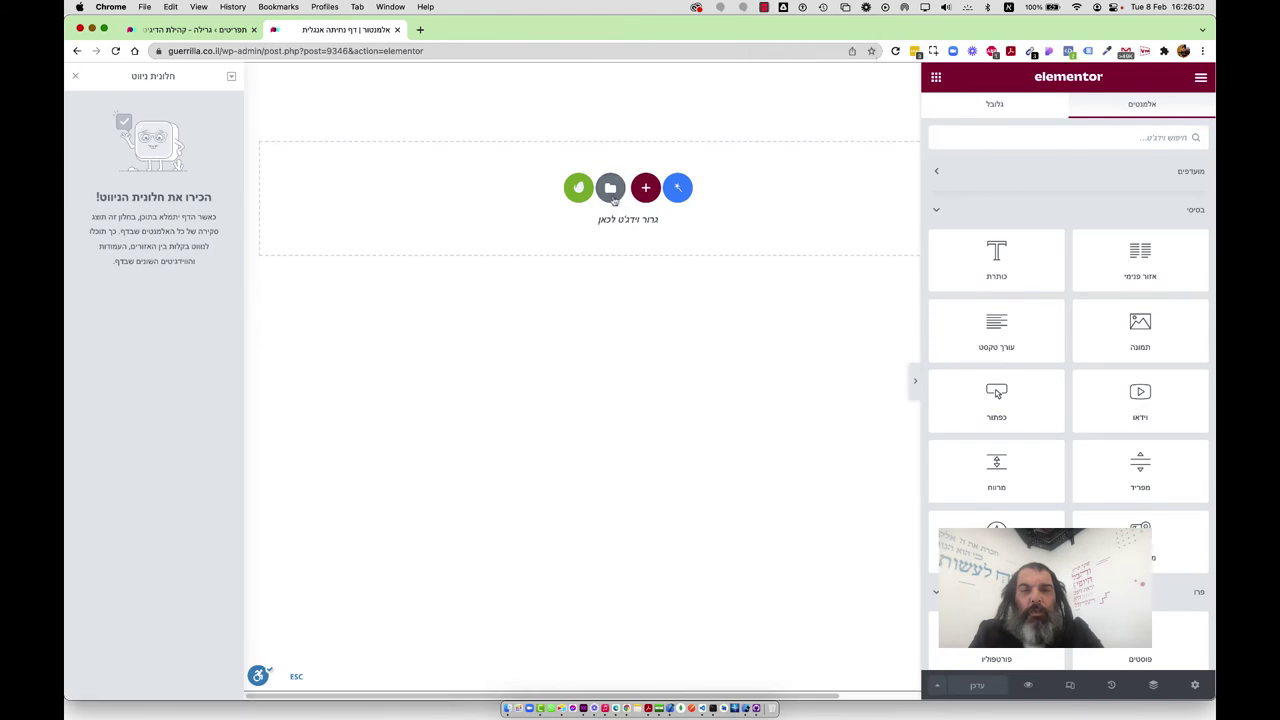
Add a single-column section to the English landing page and bring up the widget list for filling it.
{"action": "left_click", "coordinate": [644, 190]}
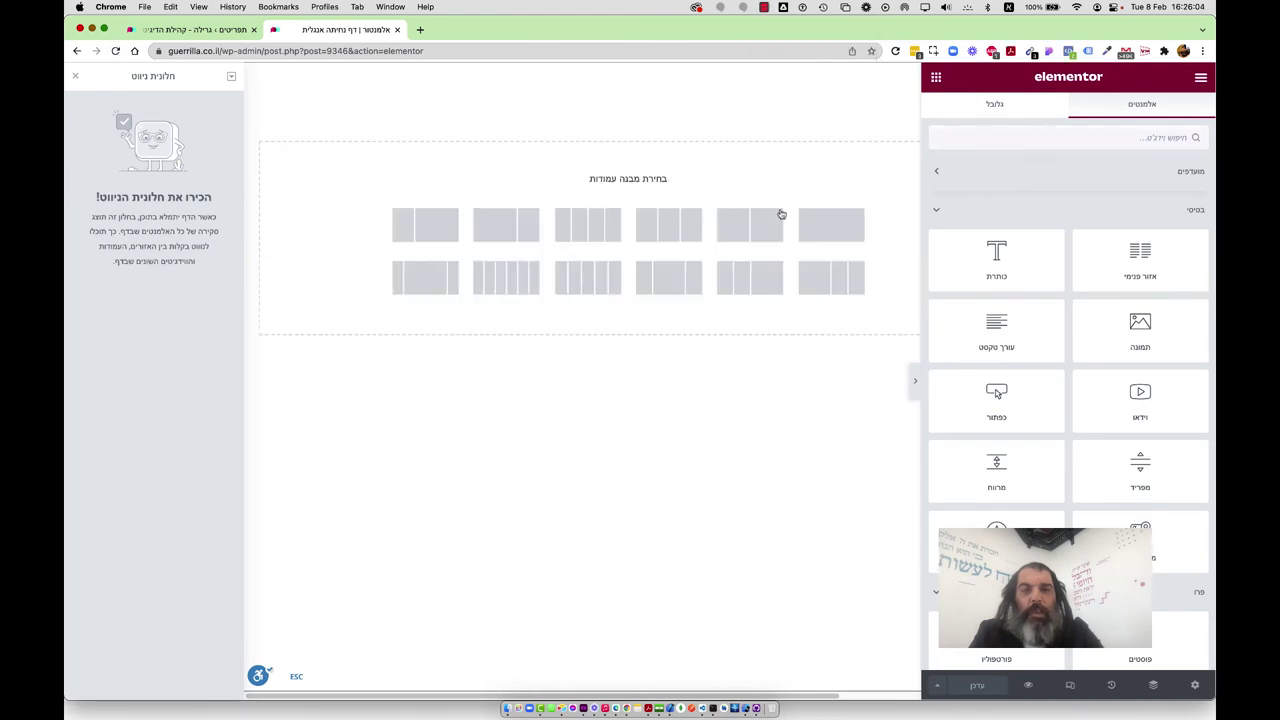
{"action": "left_click", "coordinate": [829, 223]}
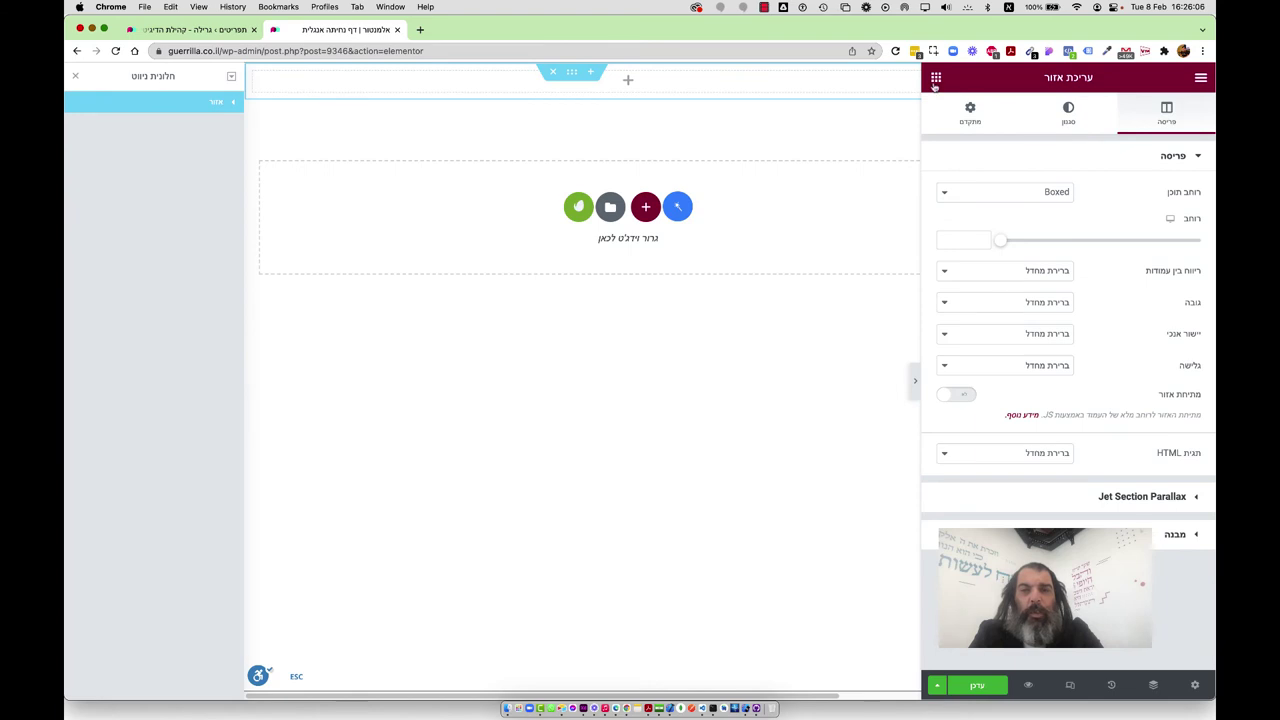
{"action": "scroll", "coordinate": [1155, 593], "scroll_direction": "down", "scroll_amount": 5}
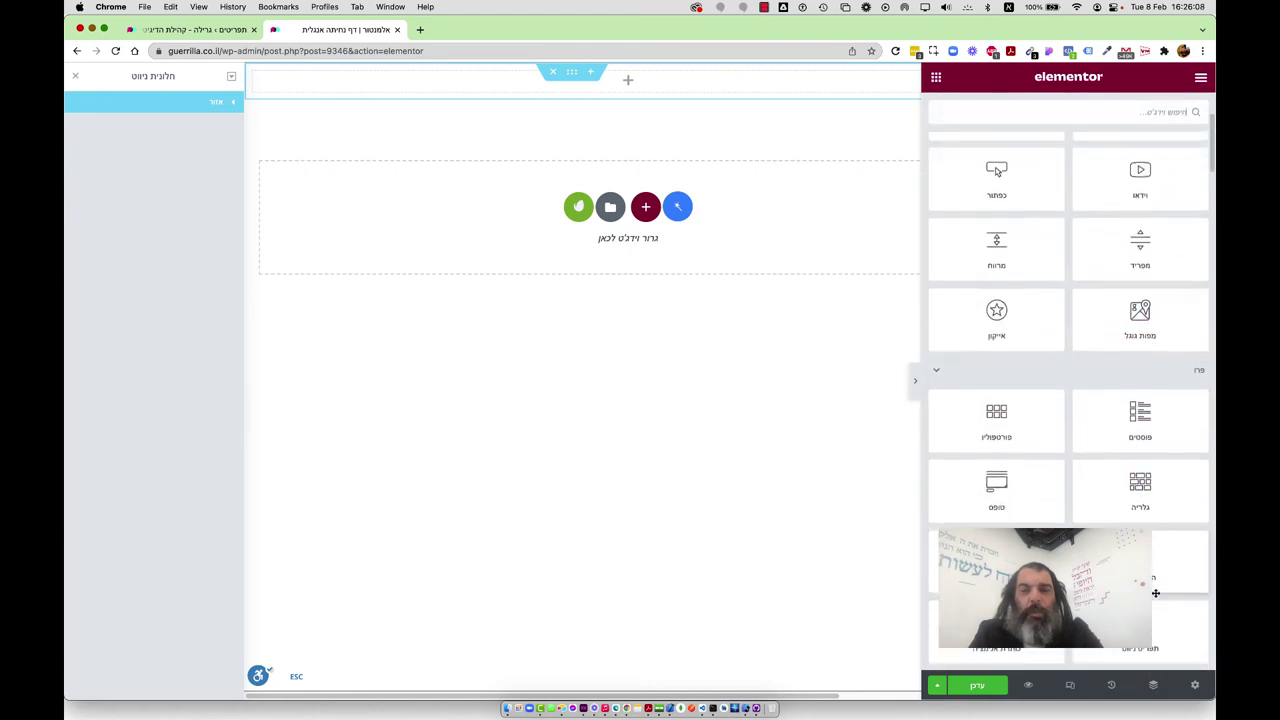
Add a navigation menu widget to the new section, assign it the "lang" menu, expand its mobile menu, and update the page.
{"action": "left_click_drag", "start_coordinate": [1155, 592], "coordinate": [495, 78]}
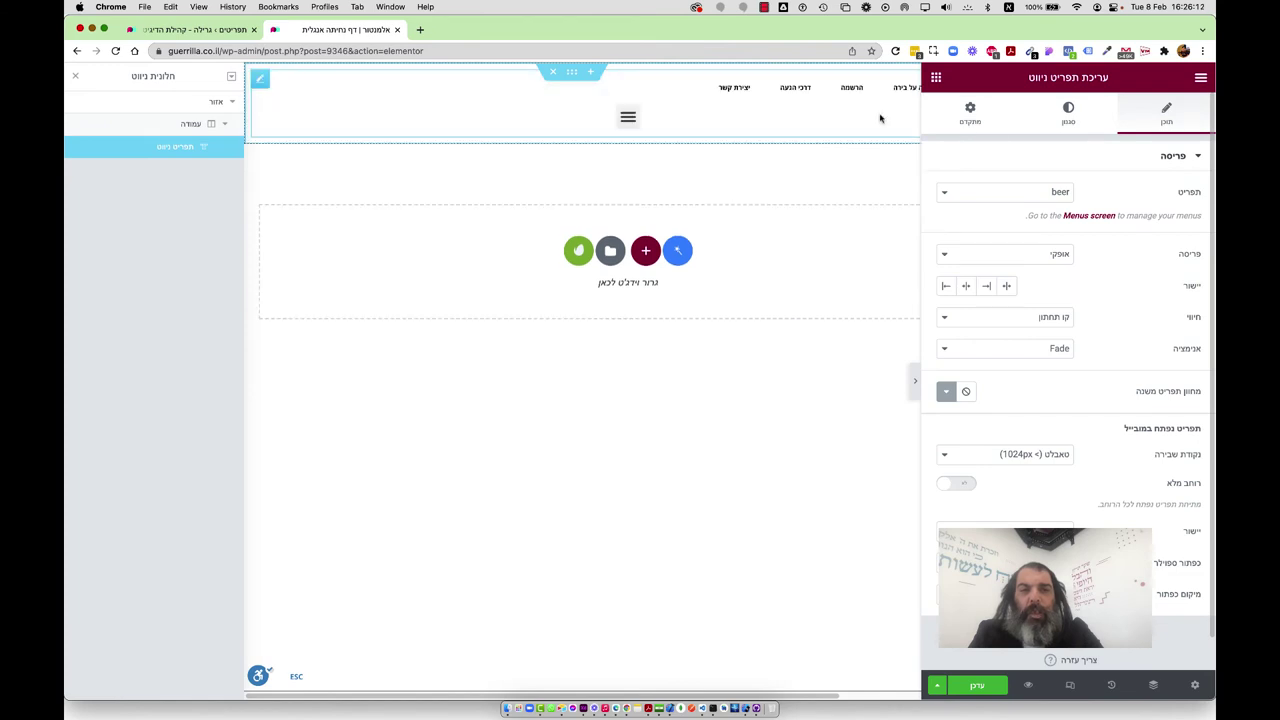
{"action": "left_click", "coordinate": [1061, 192]}
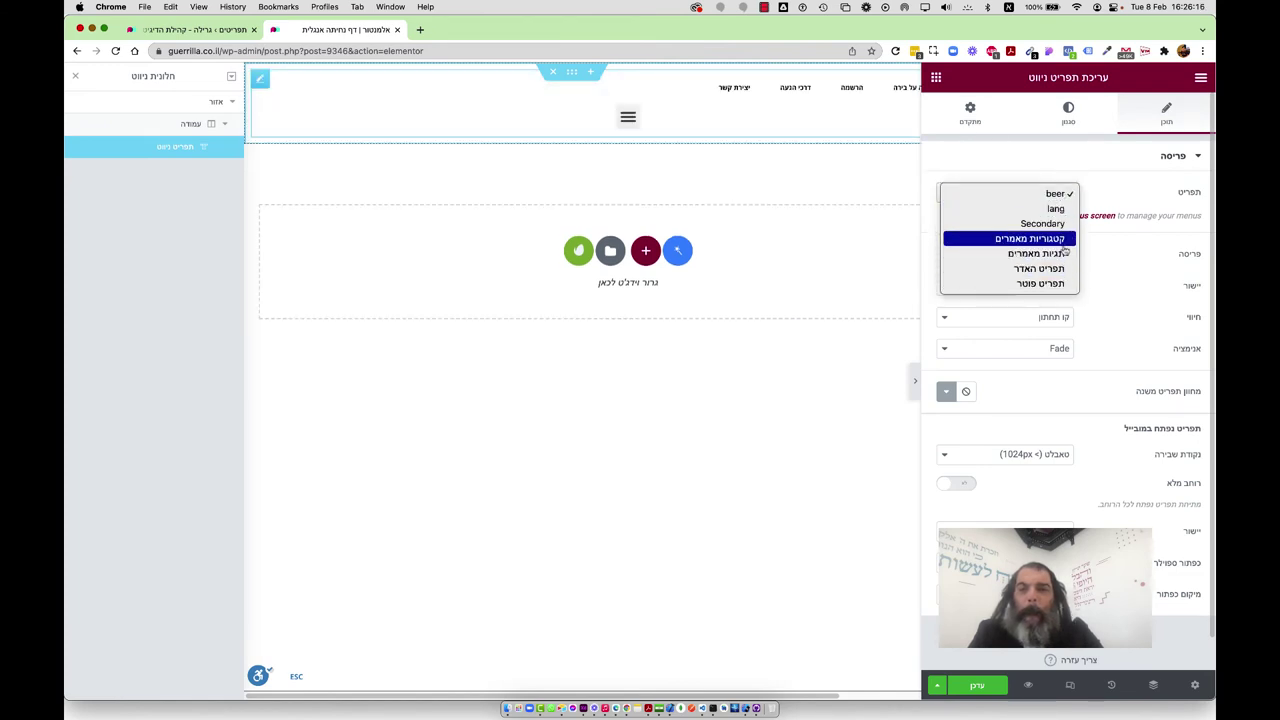
{"action": "left_click", "coordinate": [1063, 212]}
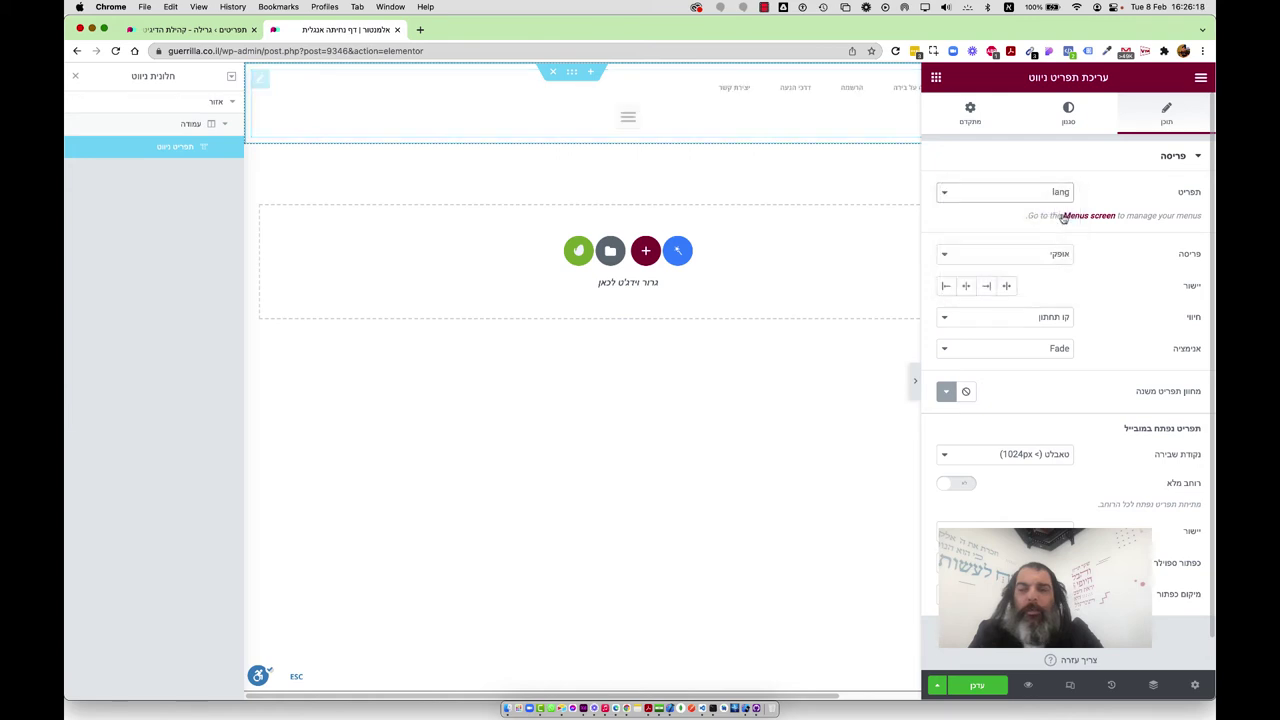
{"action": "left_click", "coordinate": [628, 117]}
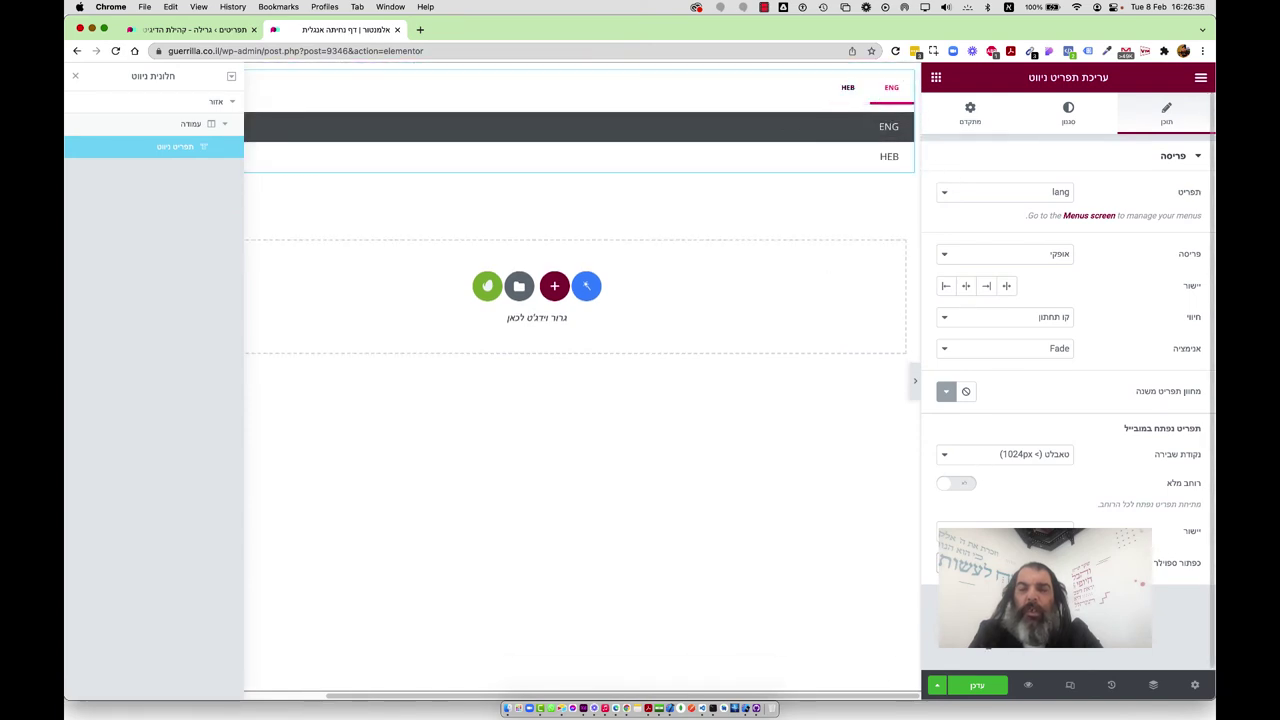
{"action": "left_click", "coordinate": [980, 694]}
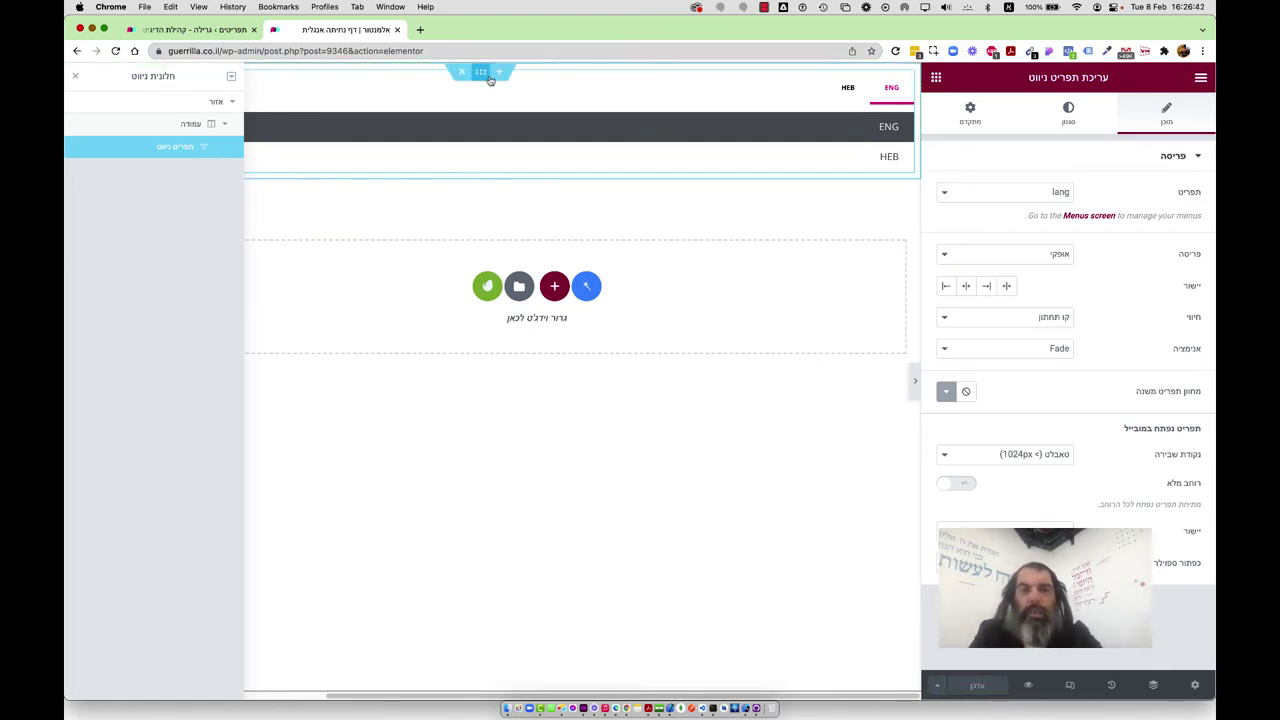
Save the section containing the language menu as a library template named "איזור תפריט דו לשוני".
{"action": "right_click", "coordinate": [485, 78]}
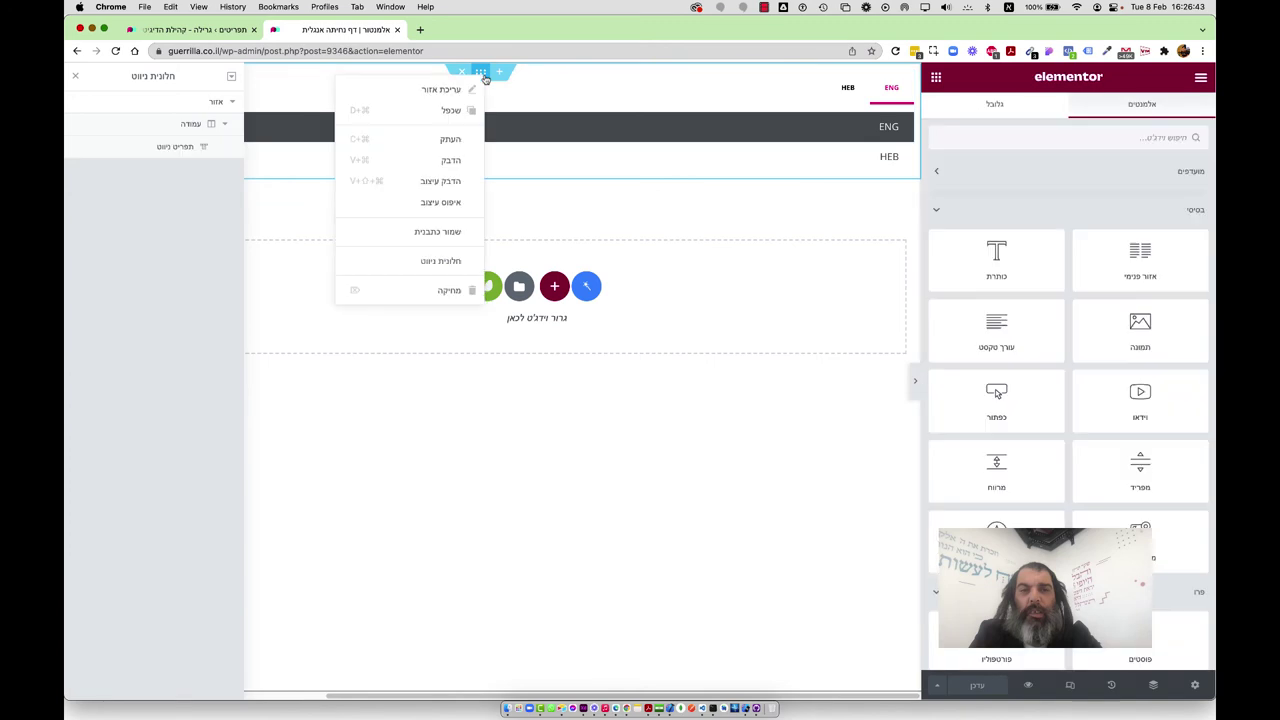
{"action": "left_click", "coordinate": [454, 232]}
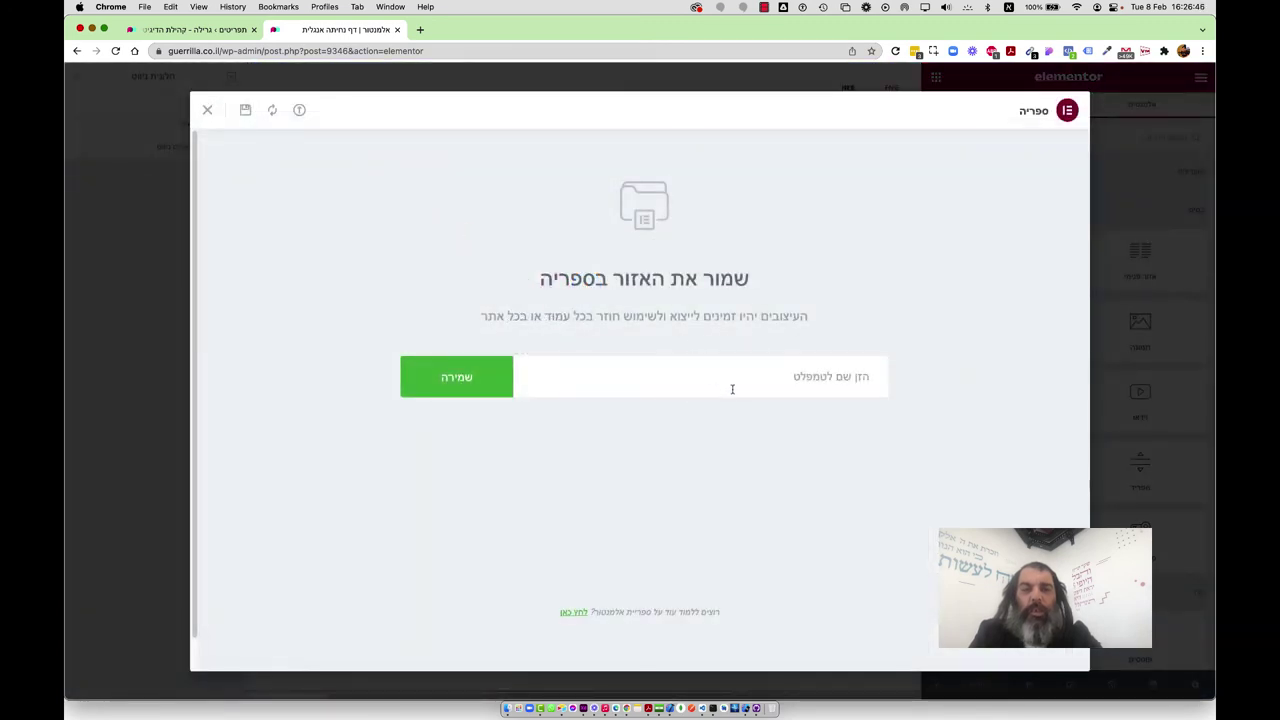
{"action": "type", "text": "אי"}
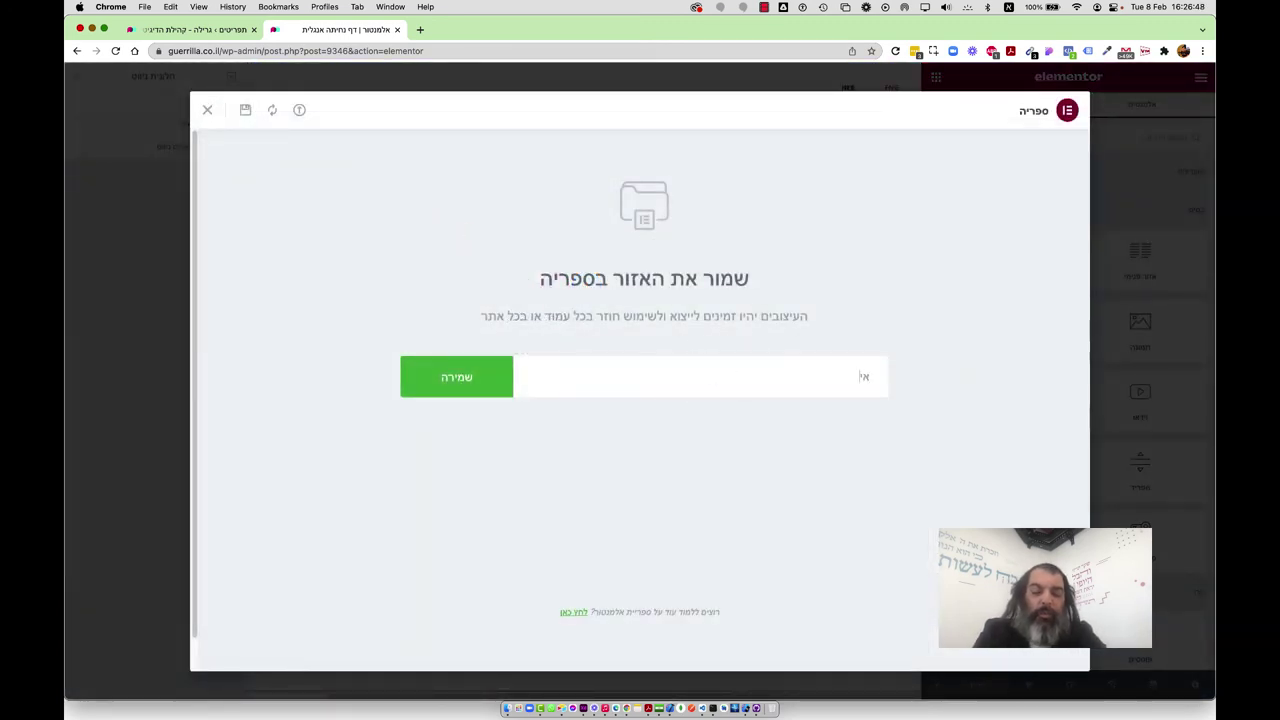
{"action": "type", "text": "זור תפריט ד"}
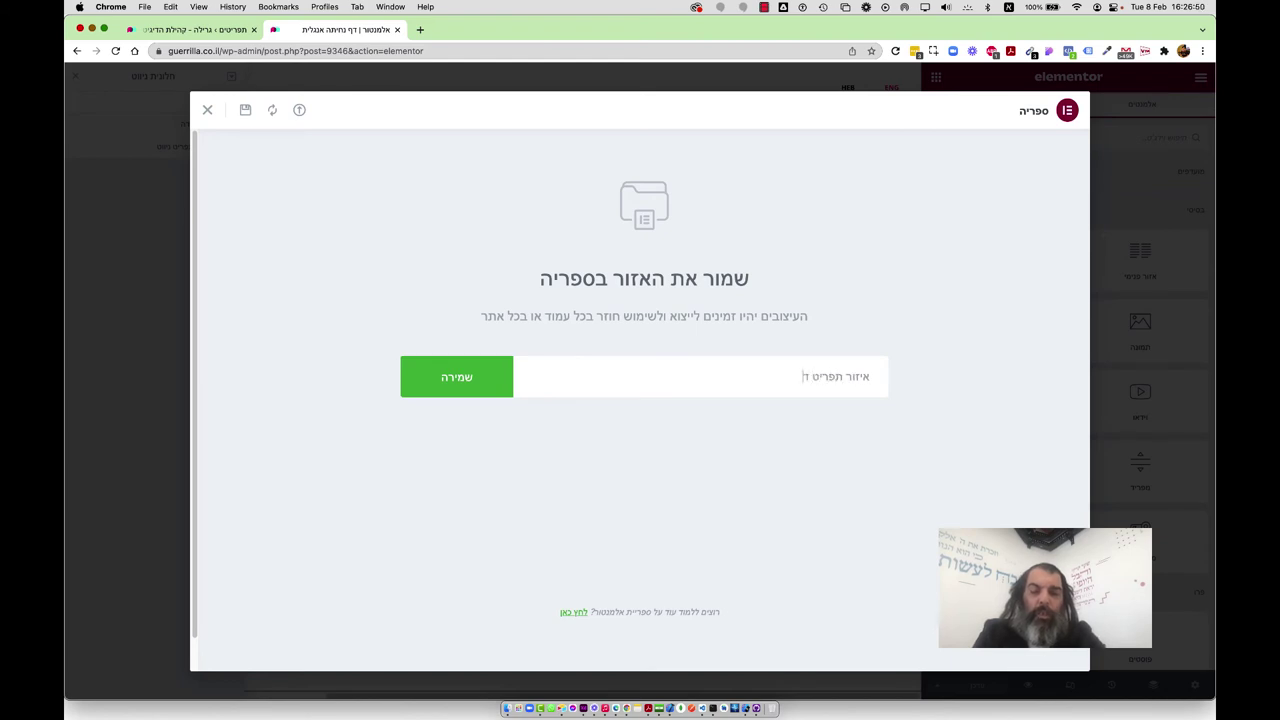
{"action": "type", "text": "ו לשוני"}
{"action": "left_click", "coordinate": [470, 379]}
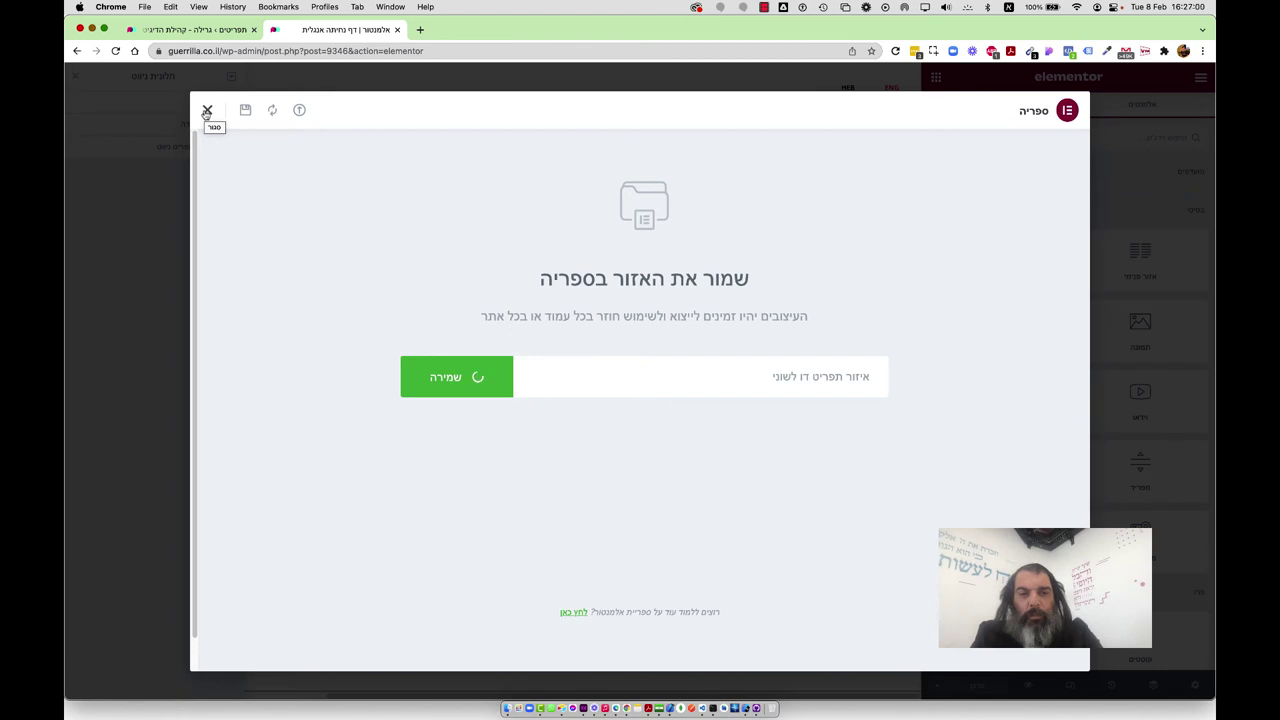
{"action": "left_click", "coordinate": [776, 6]}
{"action": "left_click", "coordinate": [783, 38]}
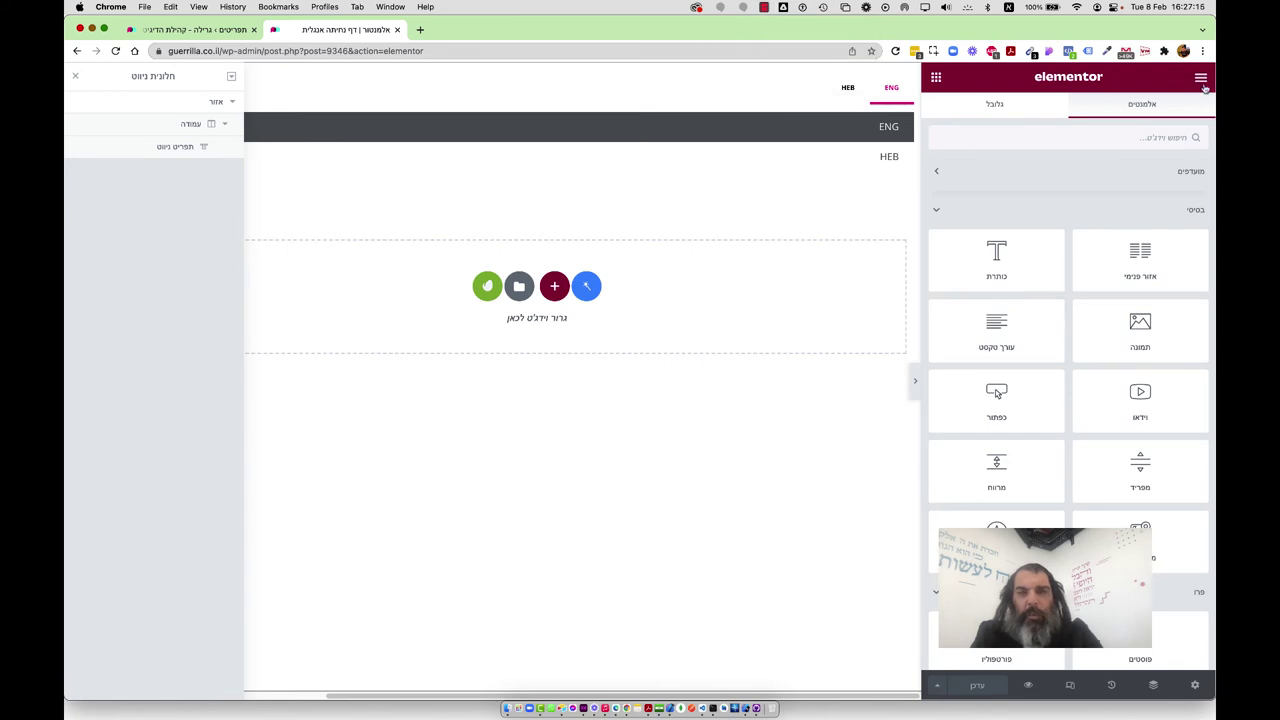
Exit to the WordPress dashboard, return to the landing pages list, and open "דף נחיתה עברית" for editing with Elementor.
{"action": "left_click", "coordinate": [1201, 77]}
{"action": "left_click", "coordinate": [1119, 408]}
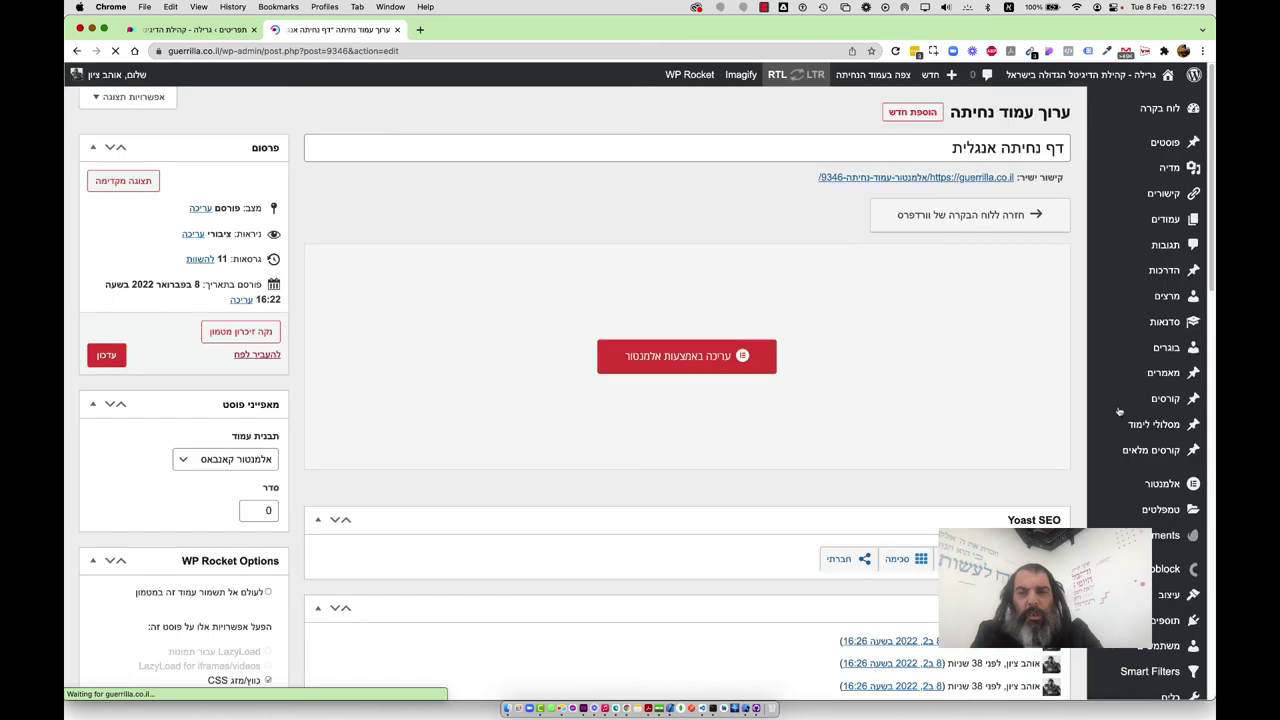
{"action": "mouse_move", "coordinate": [1165, 510]}
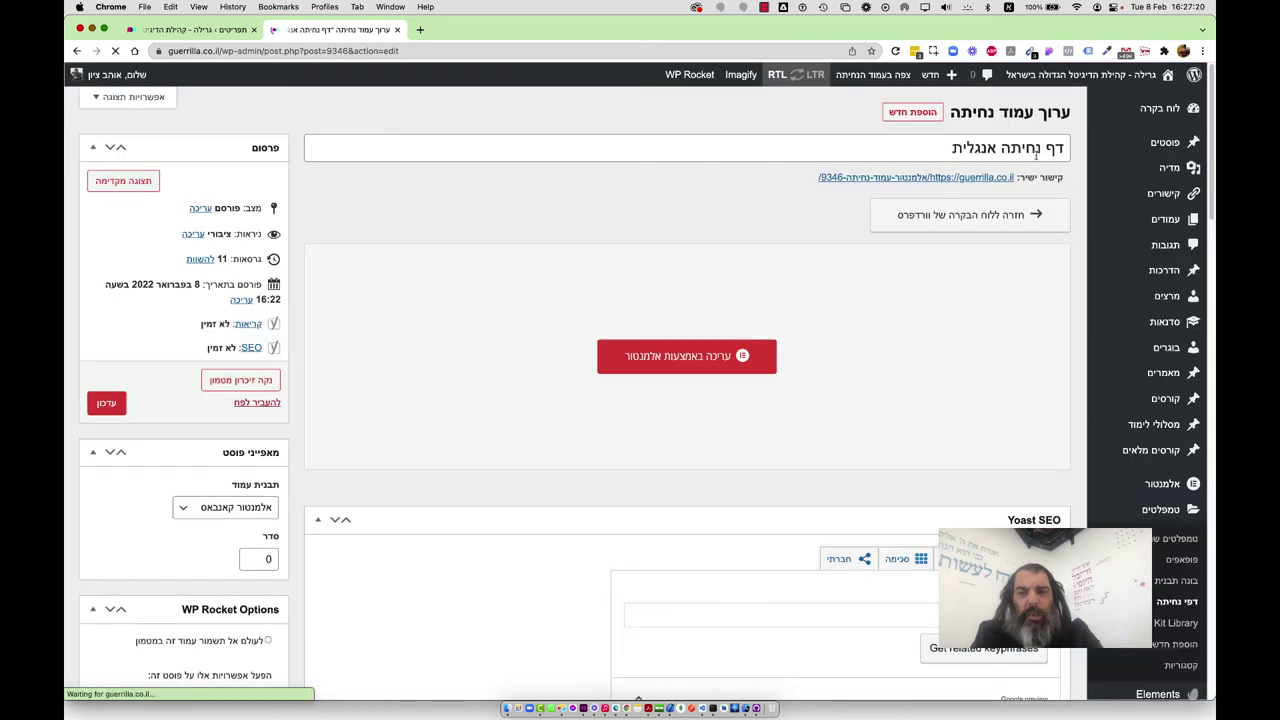
{"action": "left_click", "coordinate": [1162, 601]}
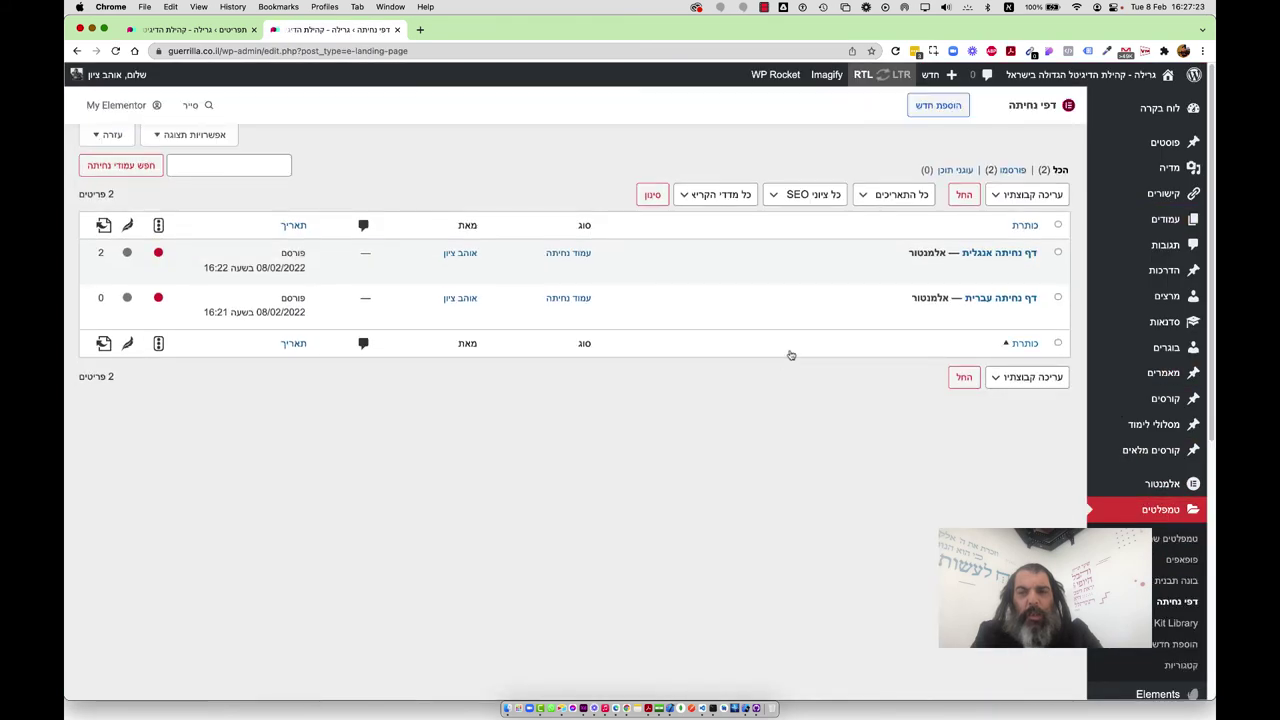
{"action": "left_click", "coordinate": [772, 317]}
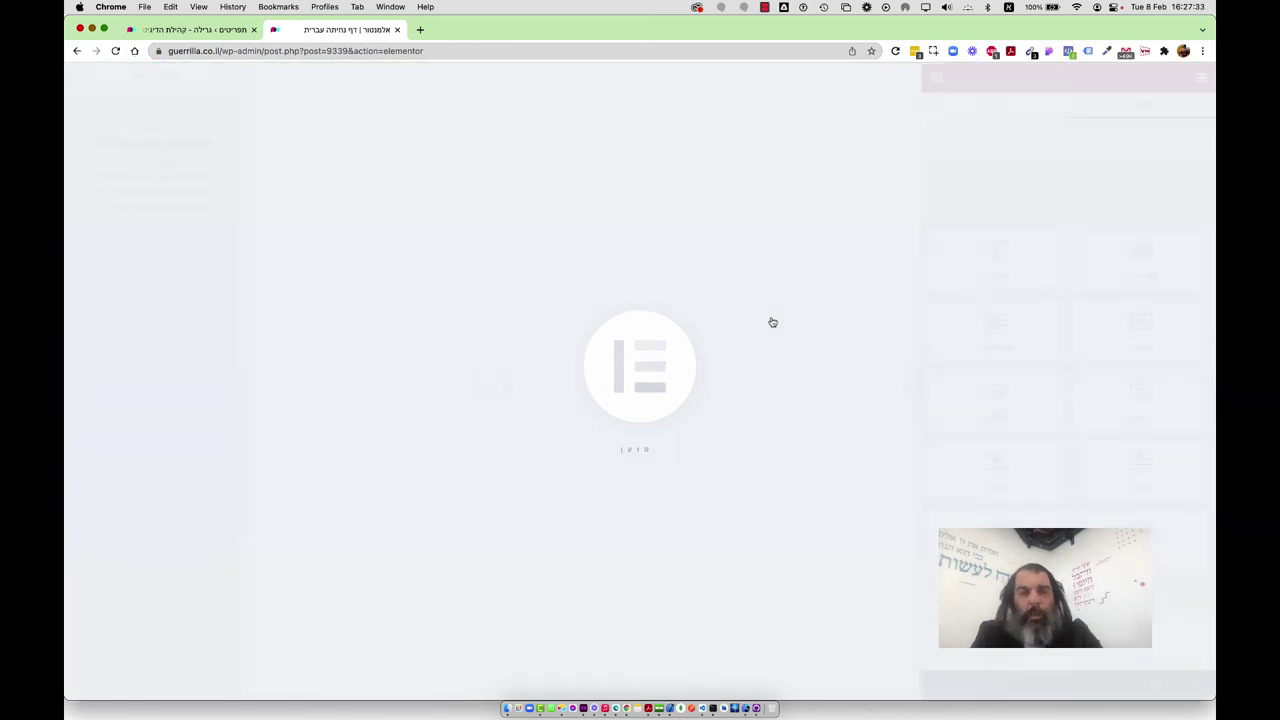
Insert the saved template "איזור תפריט דו לשוני" into the Hebrew landing page, sorting the saved templates by creation date to find it.
{"action": "left_click", "coordinate": [610, 187]}
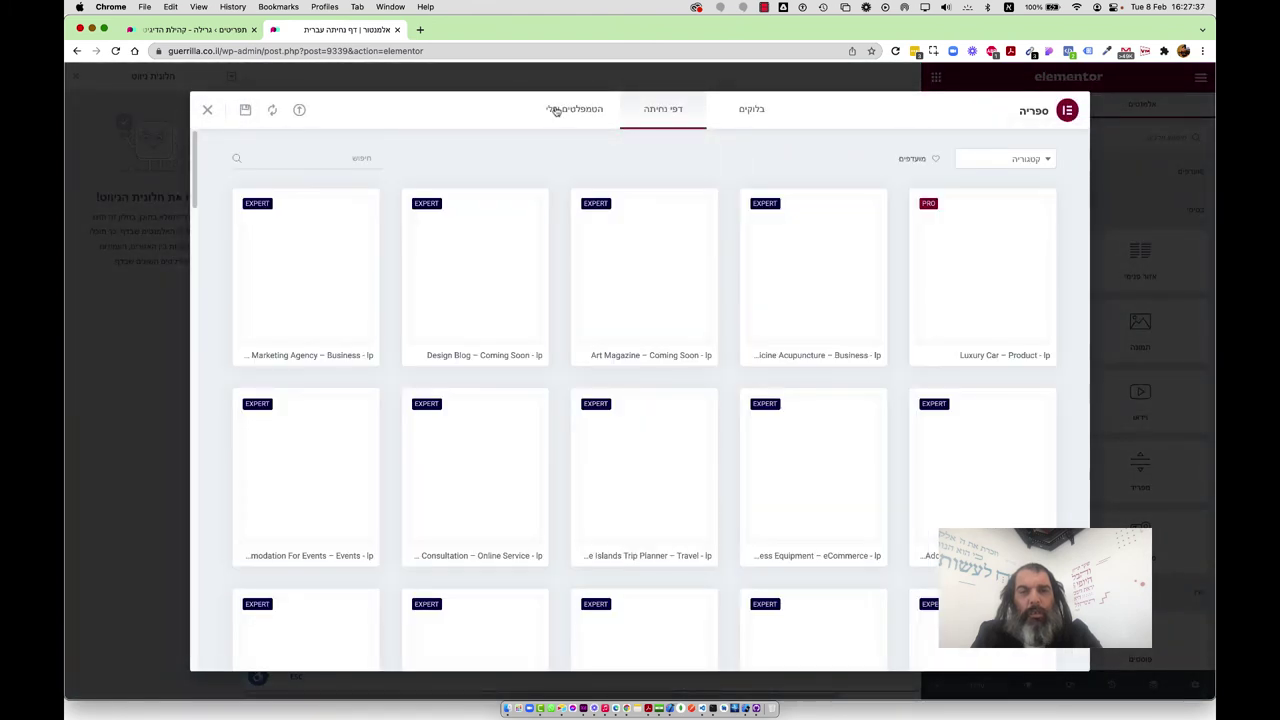
{"action": "left_click", "coordinate": [556, 110]}
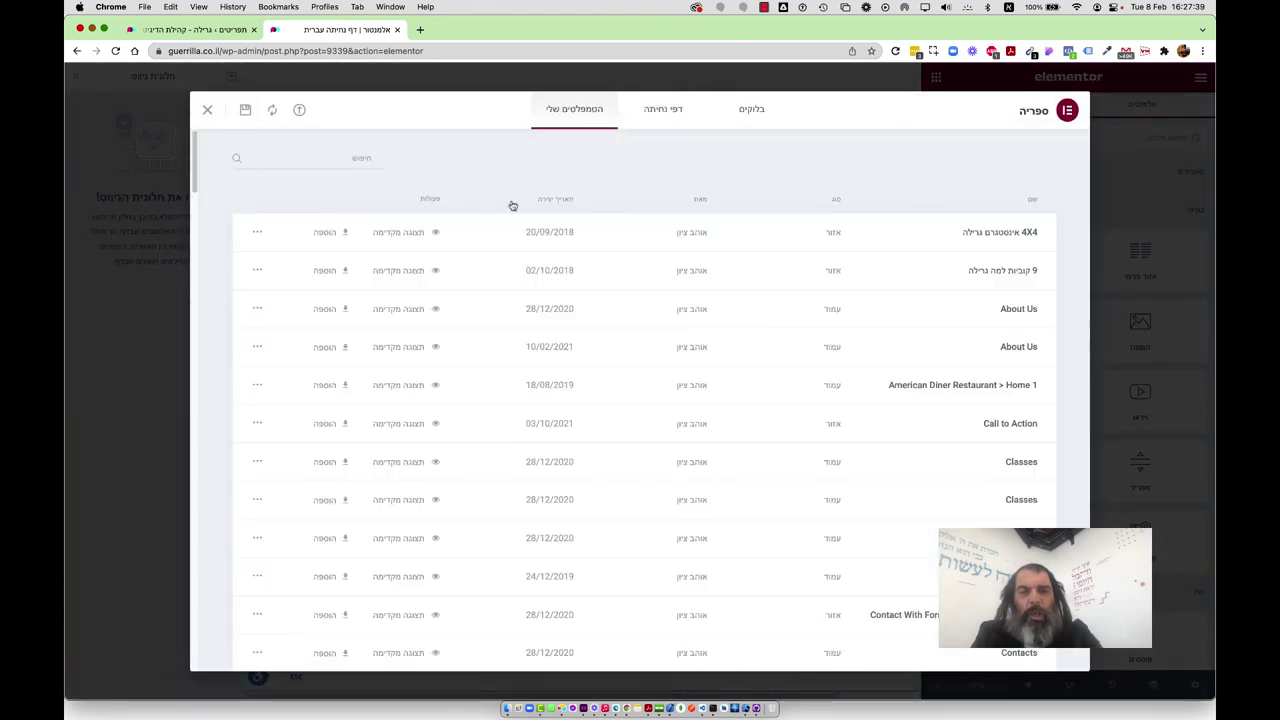
{"action": "left_click", "coordinate": [551, 201]}
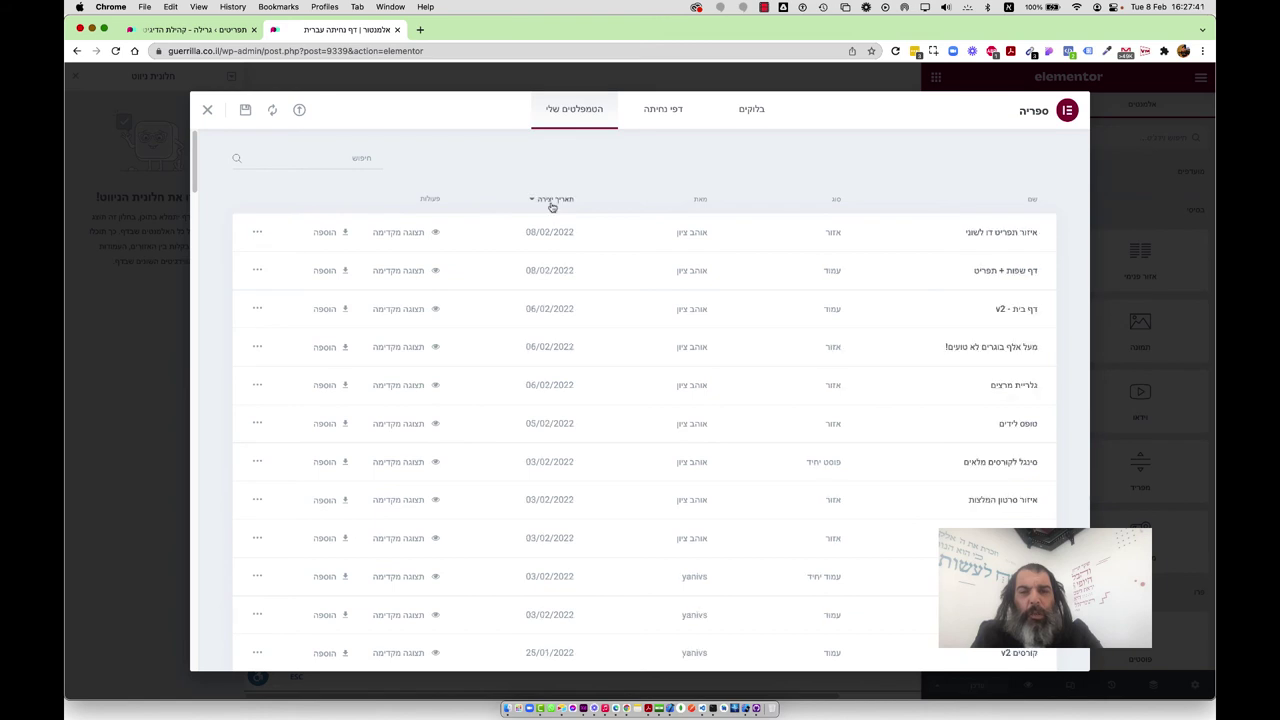
{"action": "left_click", "coordinate": [330, 232]}
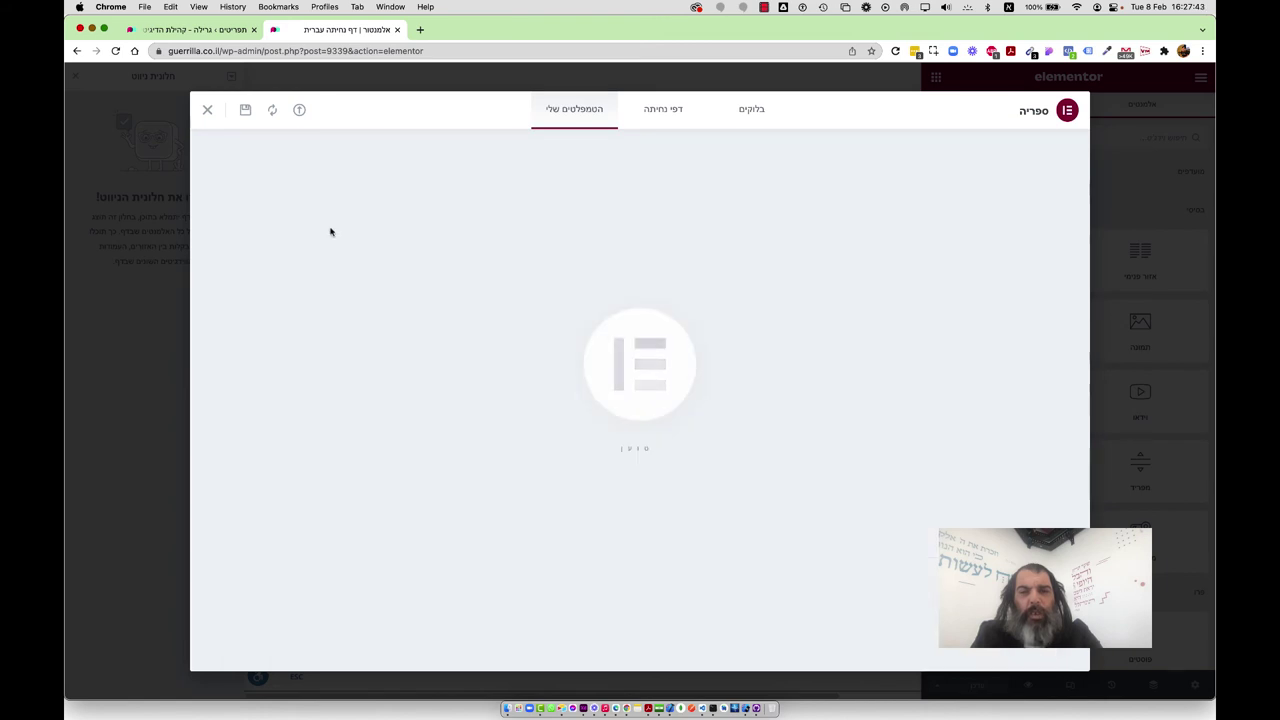
{"action": "left_click", "coordinate": [206, 111]}
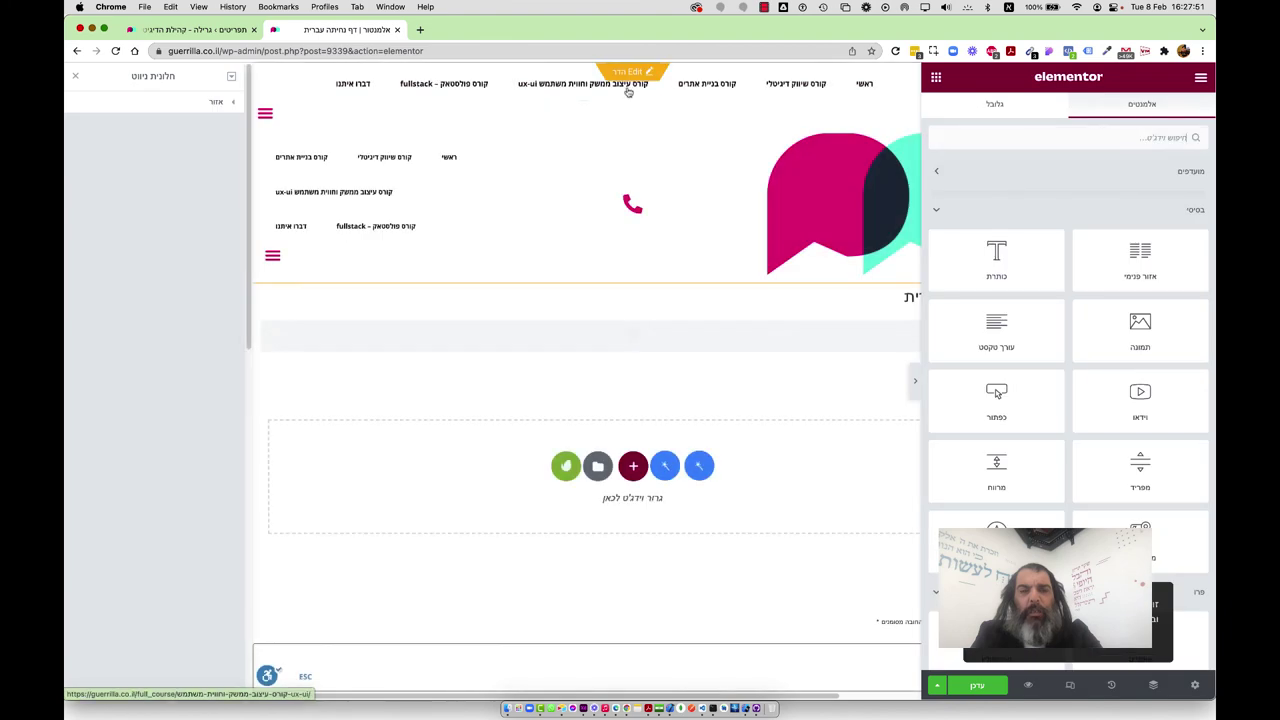
Switch the Hebrew landing page to the canvas layout without header and footer, zoom the browser out, and update the page.
{"action": "scroll", "coordinate": [788, 381], "scroll_direction": "down", "scroll_amount": 2}
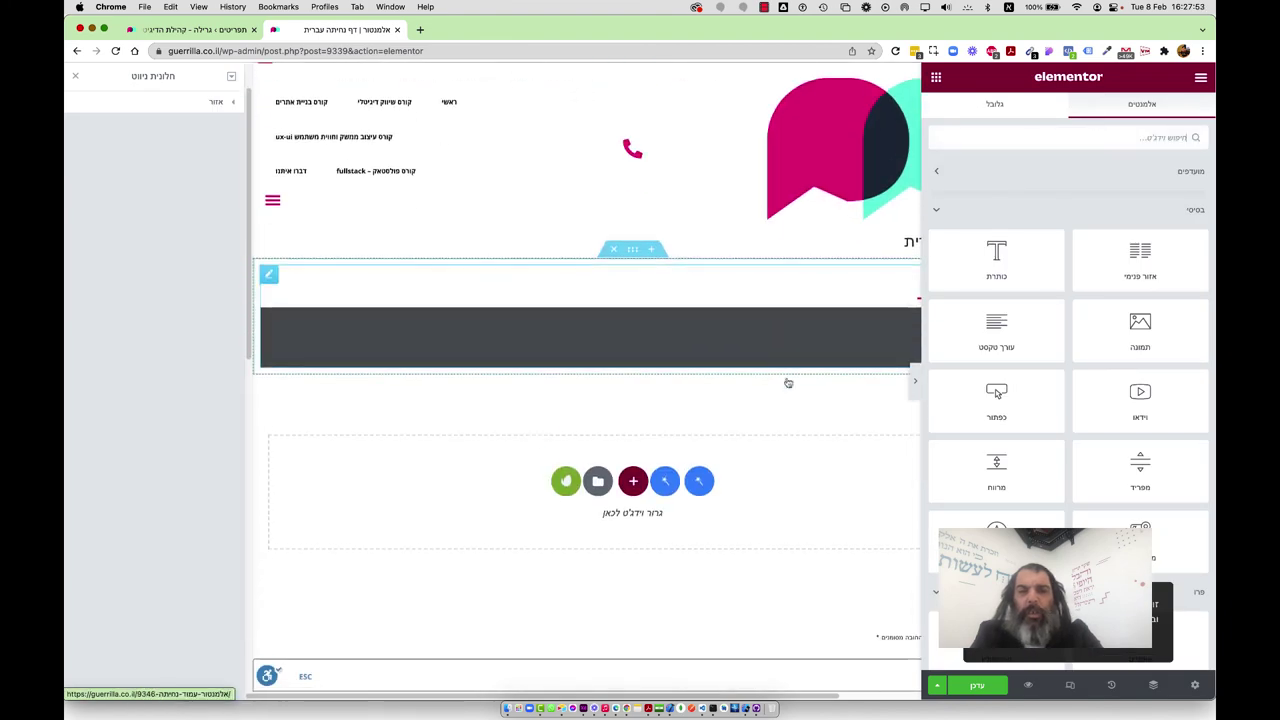
{"action": "left_click", "coordinate": [1193, 683]}
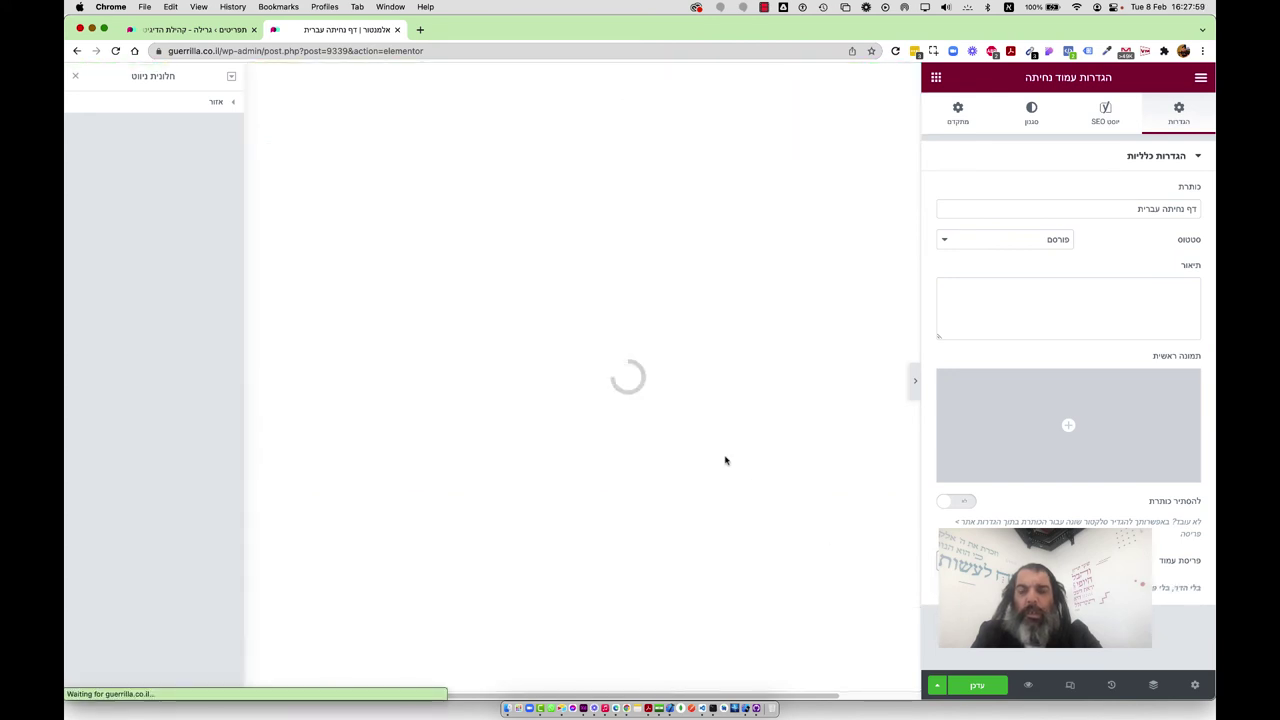
{"action": "key", "text": "super+minus"}
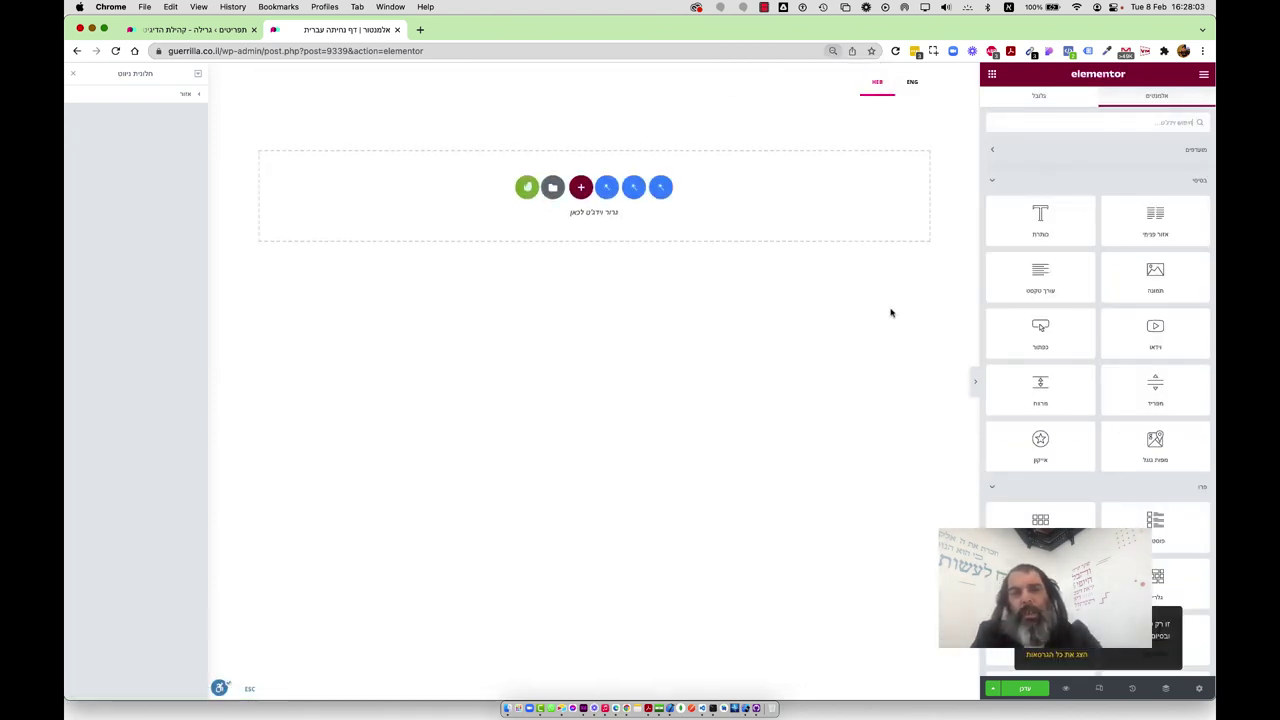
{"action": "left_click", "coordinate": [1025, 688]}
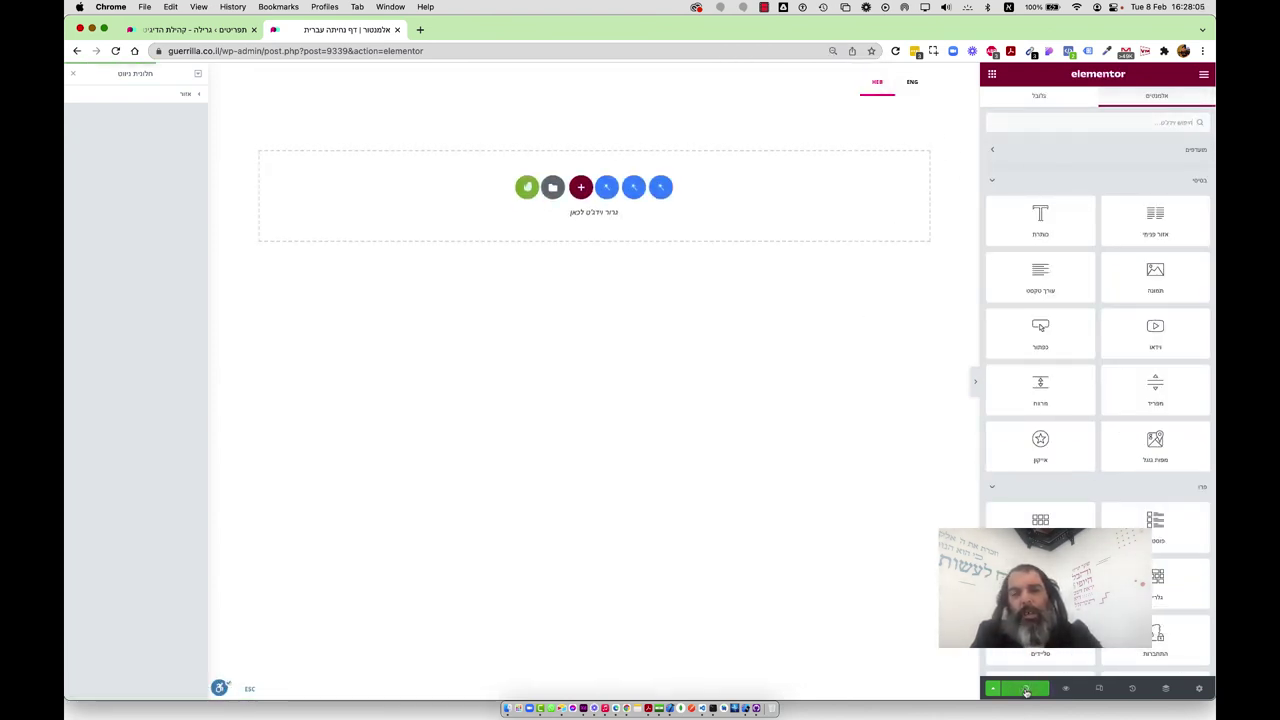
{"action": "left_click", "coordinate": [1025, 690]}
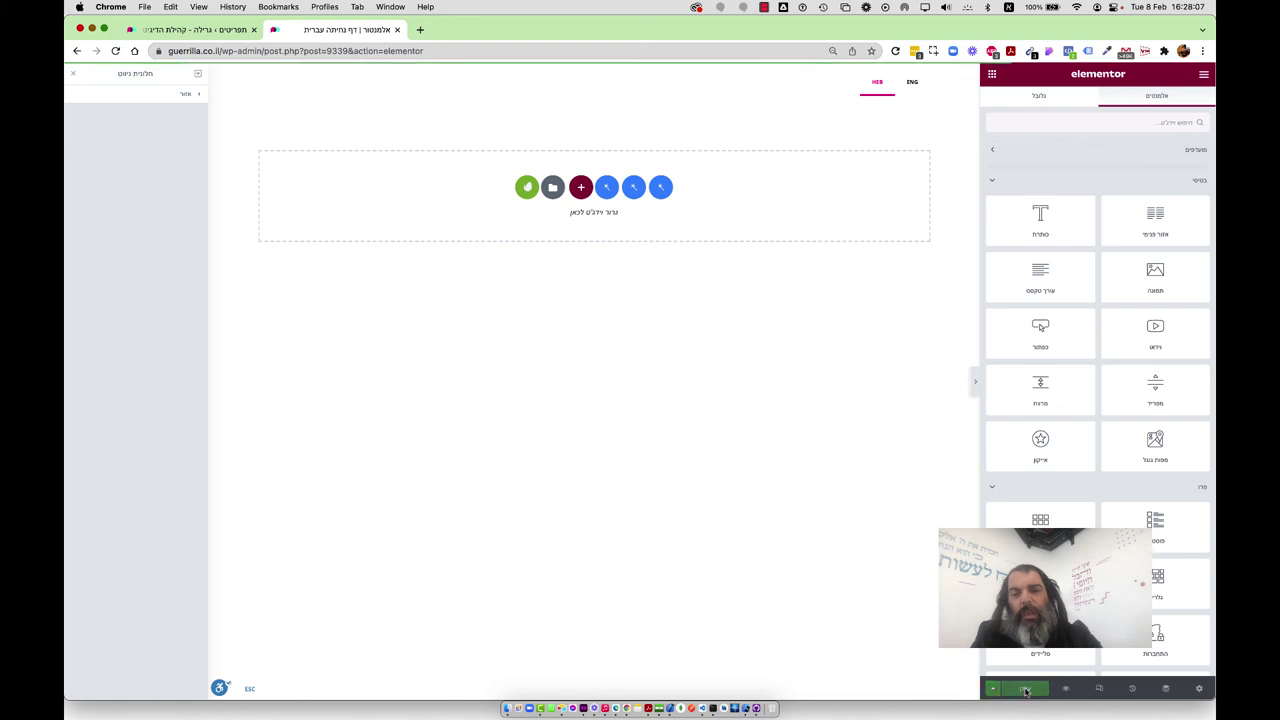
Preview the Hebrew landing page, strip the preview parameters from its web address, and load and reload the plain address.
{"action": "left_click", "coordinate": [1065, 690]}
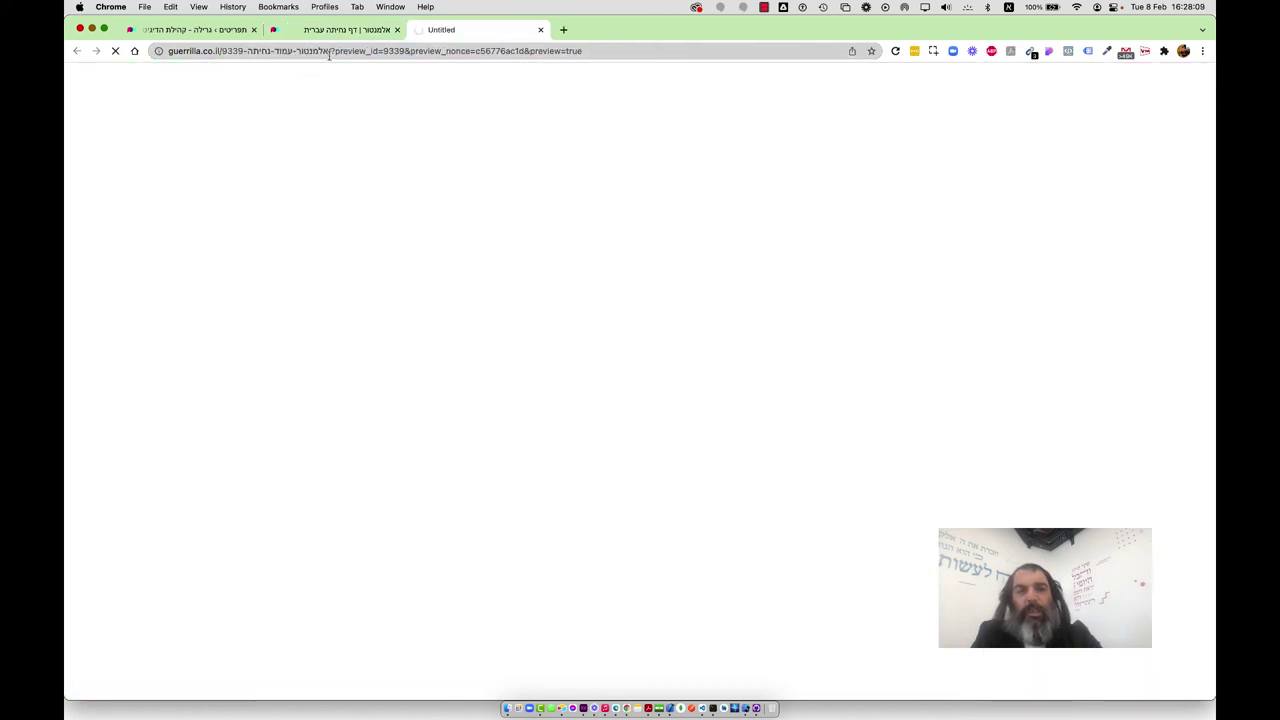
{"action": "key", "text": "BackSpace"}
{"action": "key", "text": "BackSpace"}
{"action": "key", "text": "BackSpace"}
{"action": "key", "text": "BackSpace"}
{"action": "key", "text": "BackSpace"}
{"action": "key", "text": "BackSpace"}
{"action": "key", "text": "BackSpace"}
{"action": "key", "text": "BackSpace"}
{"action": "key", "text": "BackSpace"}
{"action": "key", "text": "BackSpace"}
{"action": "key", "text": "BackSpace"}
{"action": "key", "text": "BackSpace"}
{"action": "key", "text": "BackSpace"}
{"action": "key", "text": "BackSpace"}
{"action": "key", "text": "BackSpace"}
{"action": "key", "text": "BackSpace"}
{"action": "key", "text": "BackSpace"}
{"action": "key", "text": "BackSpace"}
{"action": "key", "text": "BackSpace"}
{"action": "key", "text": "BackSpace"}
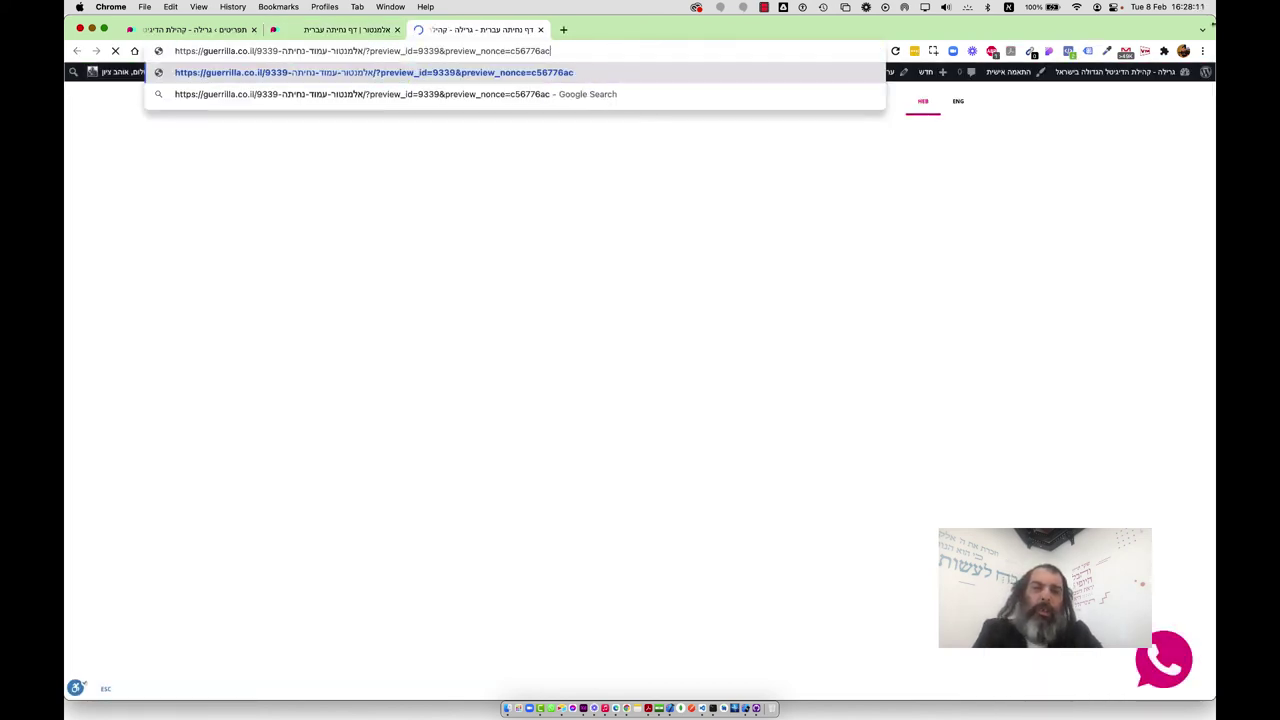
{"action": "key", "text": "BackSpace"}
{"action": "key", "text": "BackSpace"}
{"action": "key", "text": "BackSpace"}
{"action": "key", "text": "BackSpace"}
{"action": "key", "text": "BackSpace"}
{"action": "key", "text": "BackSpace"}
{"action": "key", "text": "BackSpace"}
{"action": "key", "text": "BackSpace"}
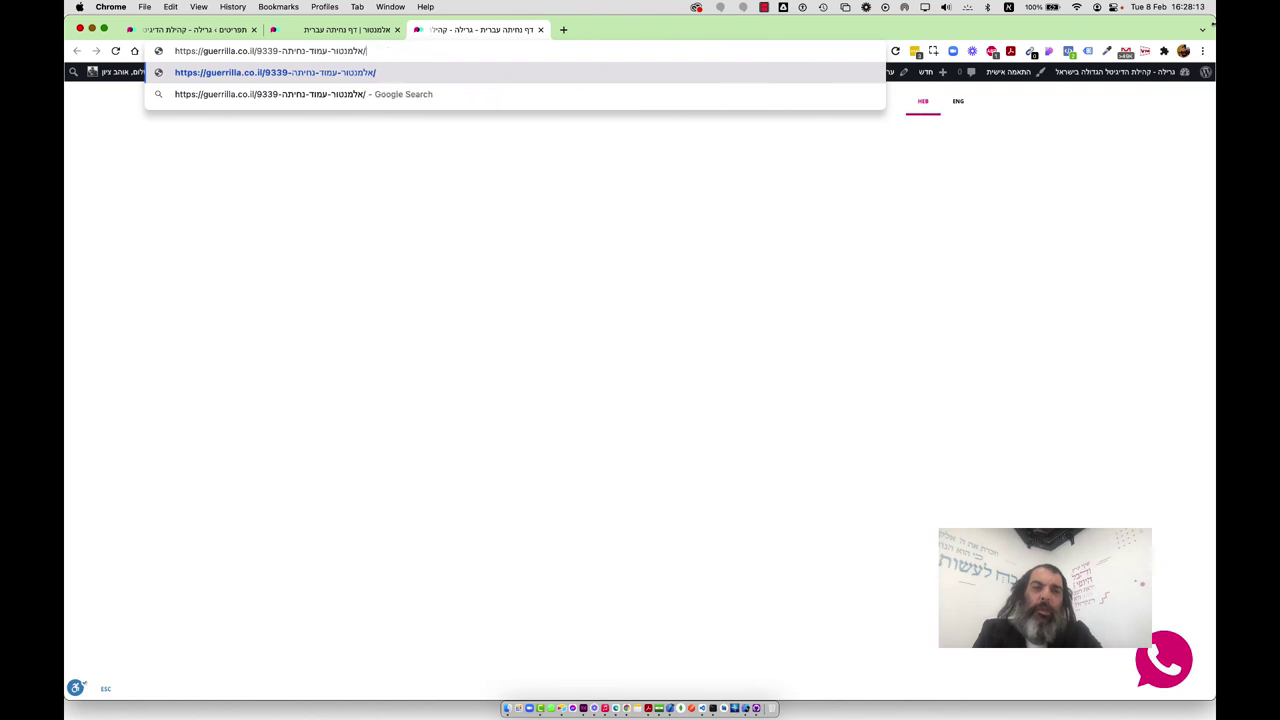
{"action": "key", "text": "Return"}
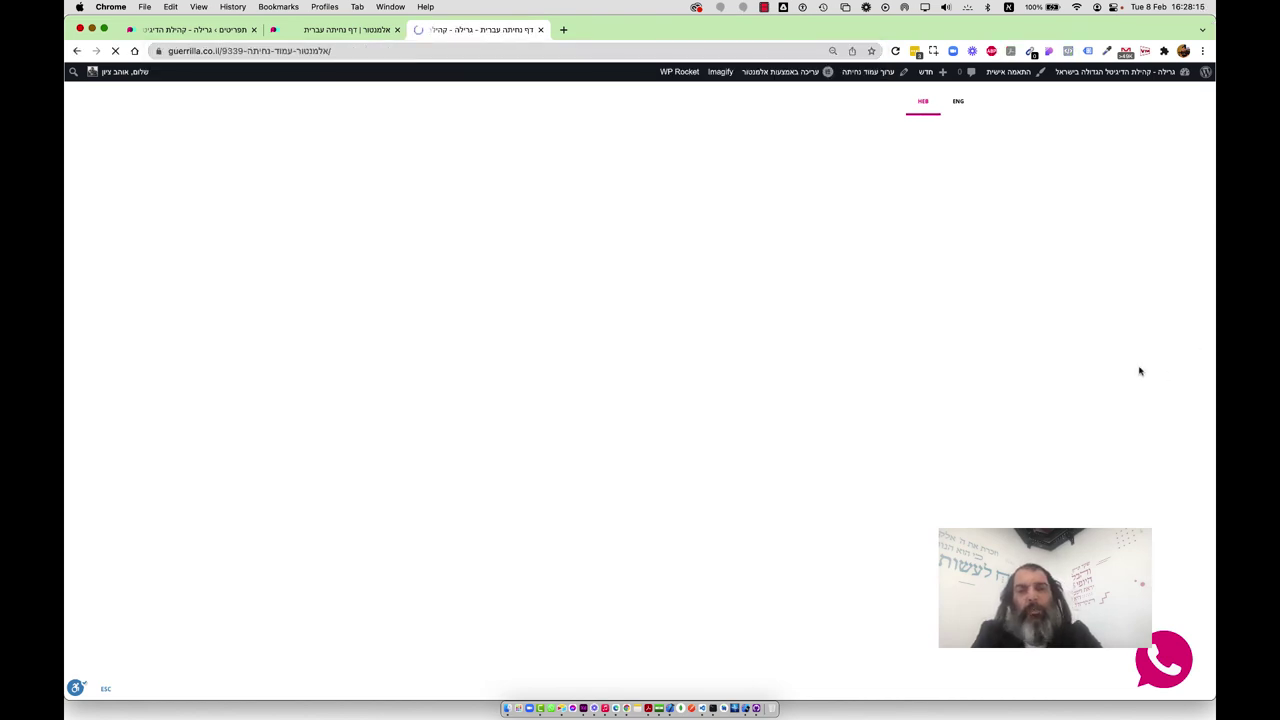
{"action": "left_click", "coordinate": [275, 46]}
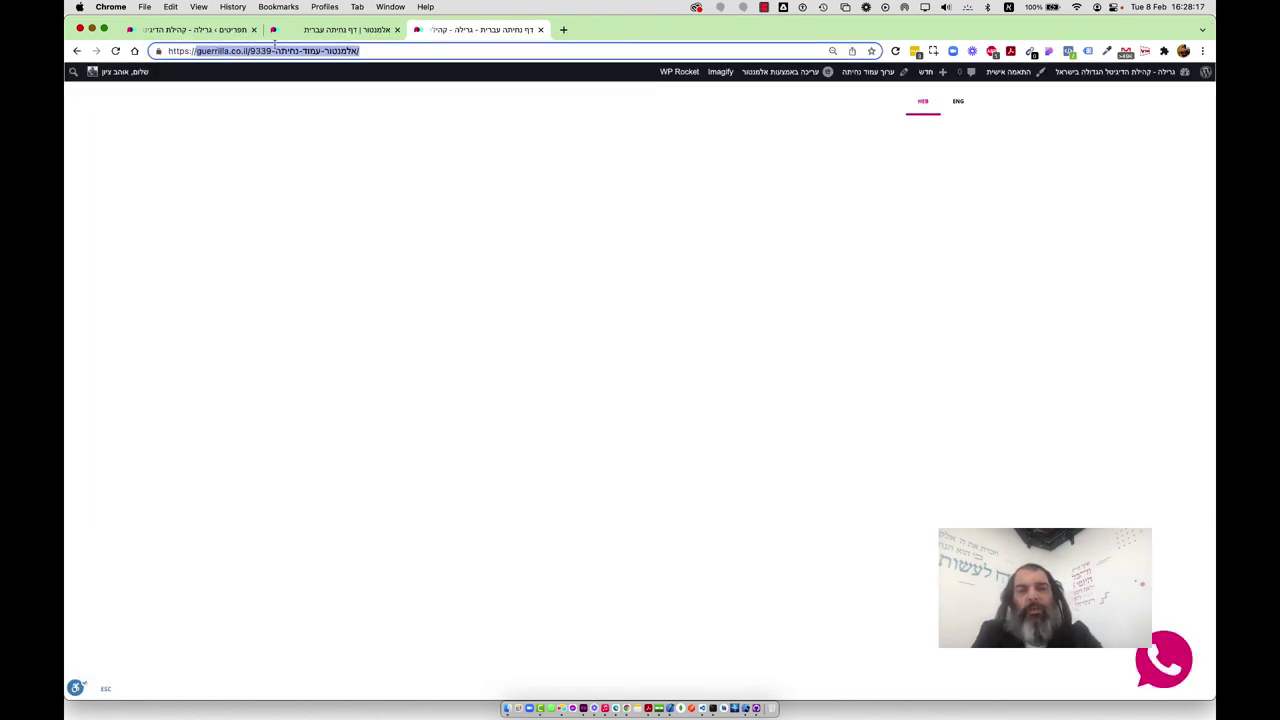
{"action": "key", "text": "Return"}
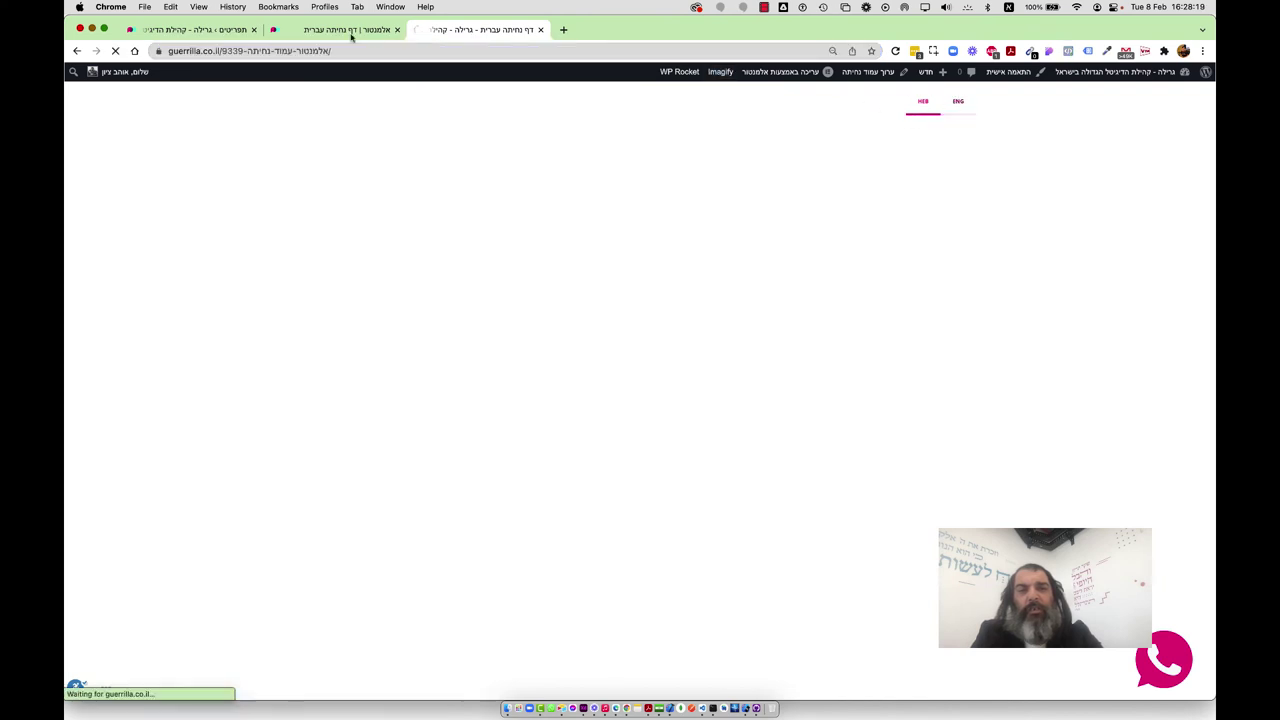
Test the language menu on the live pages by switching between the HEB and ENG landing pages.
{"action": "left_click", "coordinate": [355, 46]}
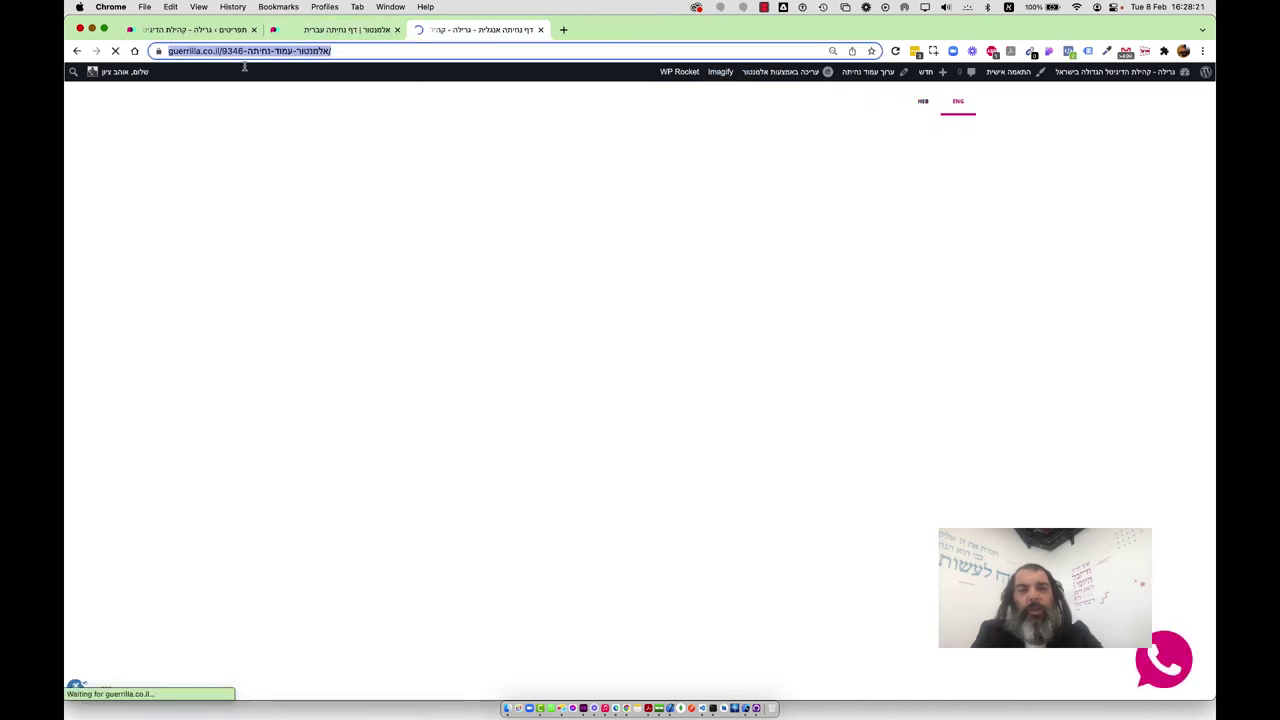
{"action": "left_click", "coordinate": [925, 111]}
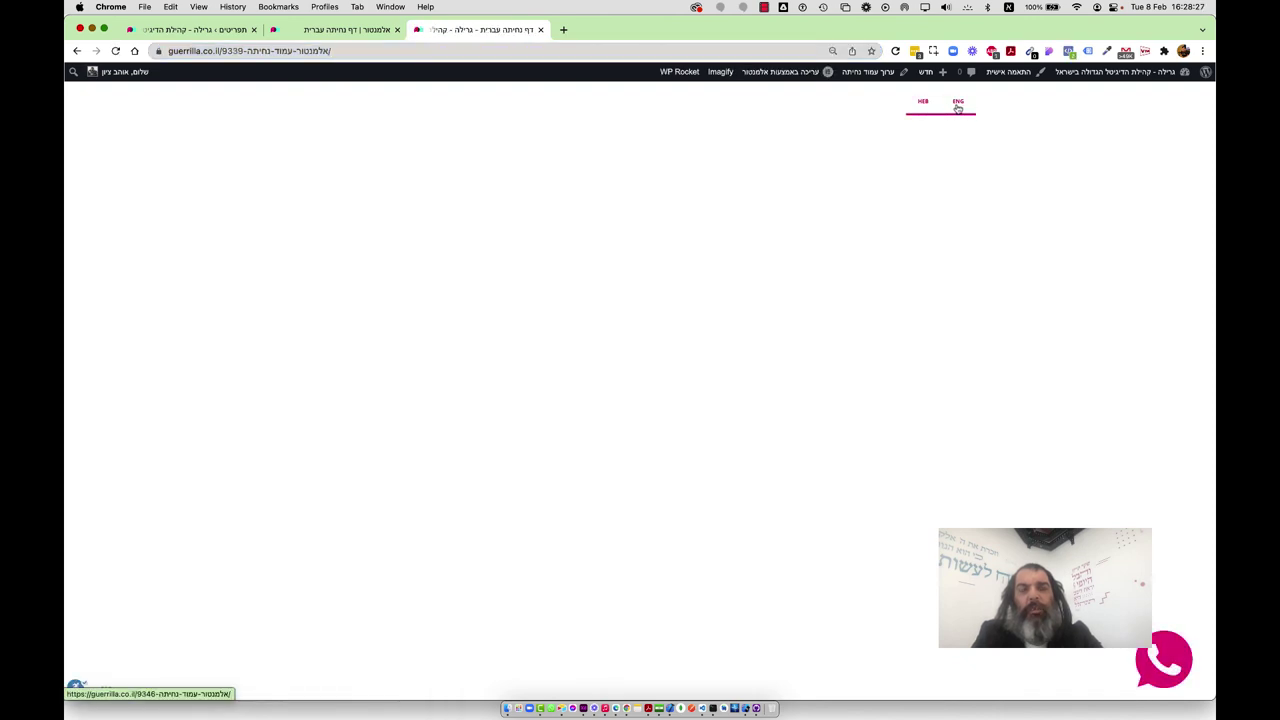
{"action": "left_click", "coordinate": [958, 106]}
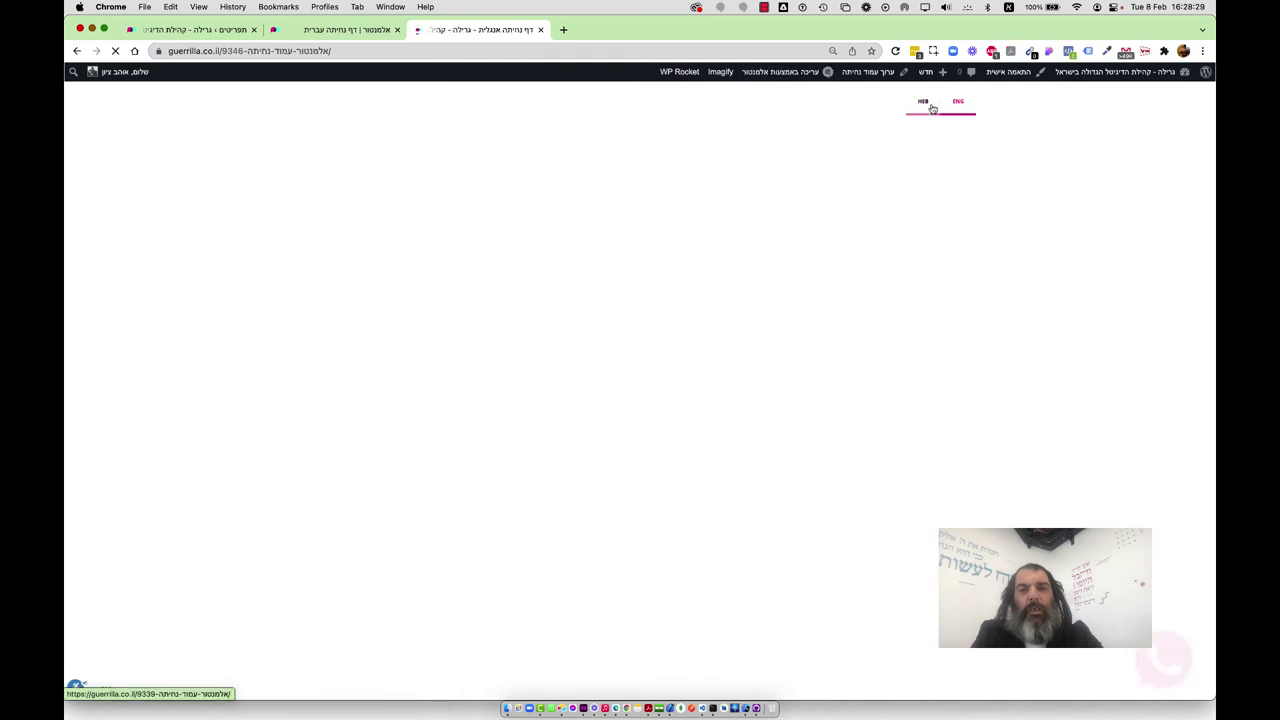
{"action": "left_click", "coordinate": [923, 107]}
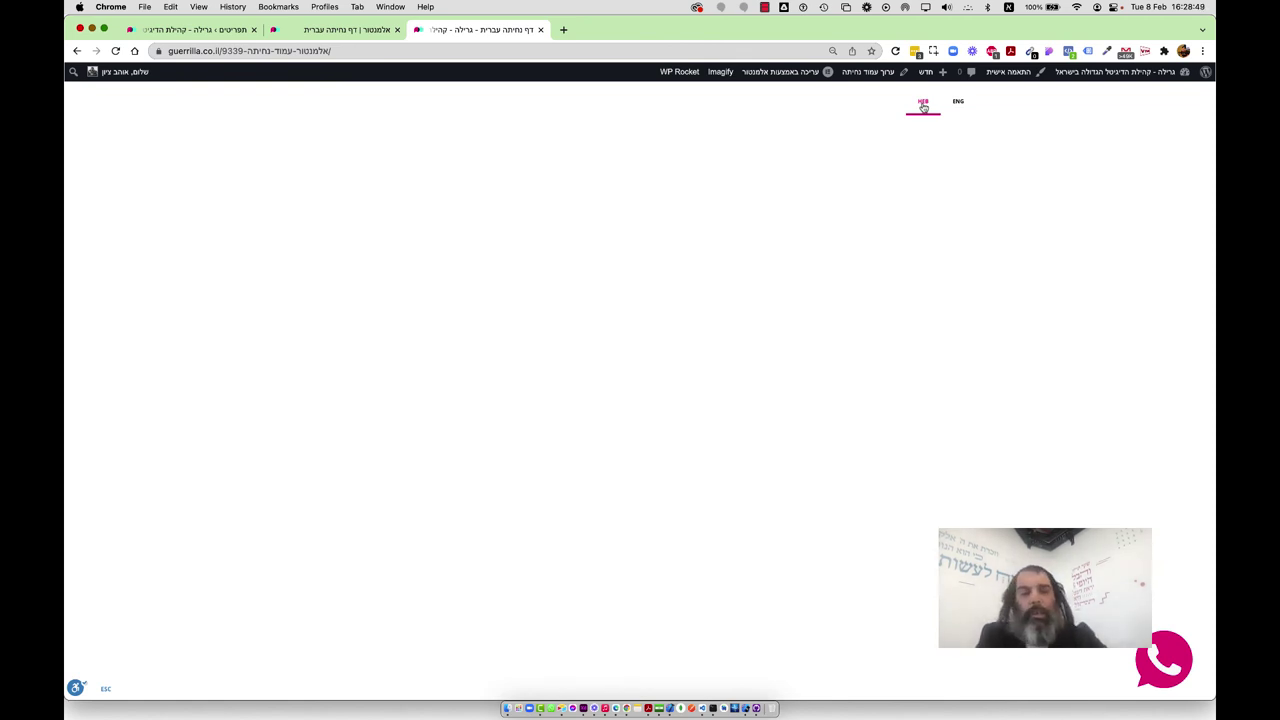
{"action": "left_click", "coordinate": [765, 7]}
{"action": "left_click", "coordinate": [789, 24]}
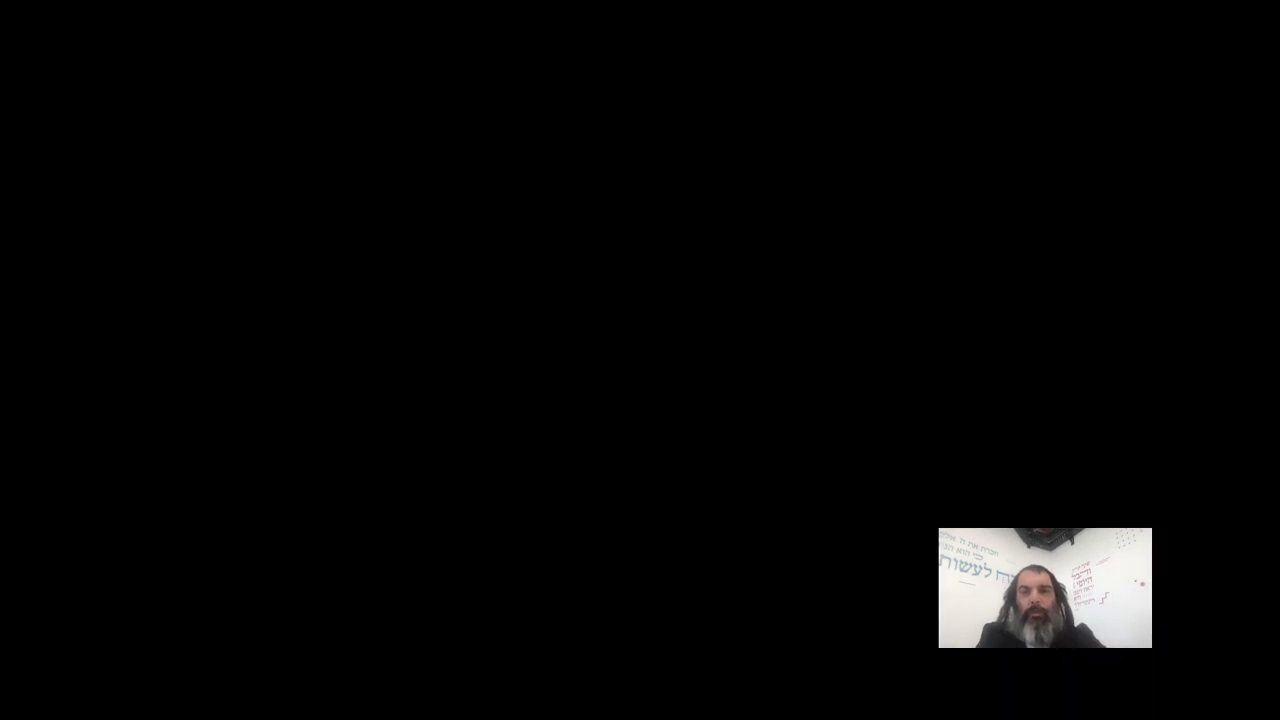